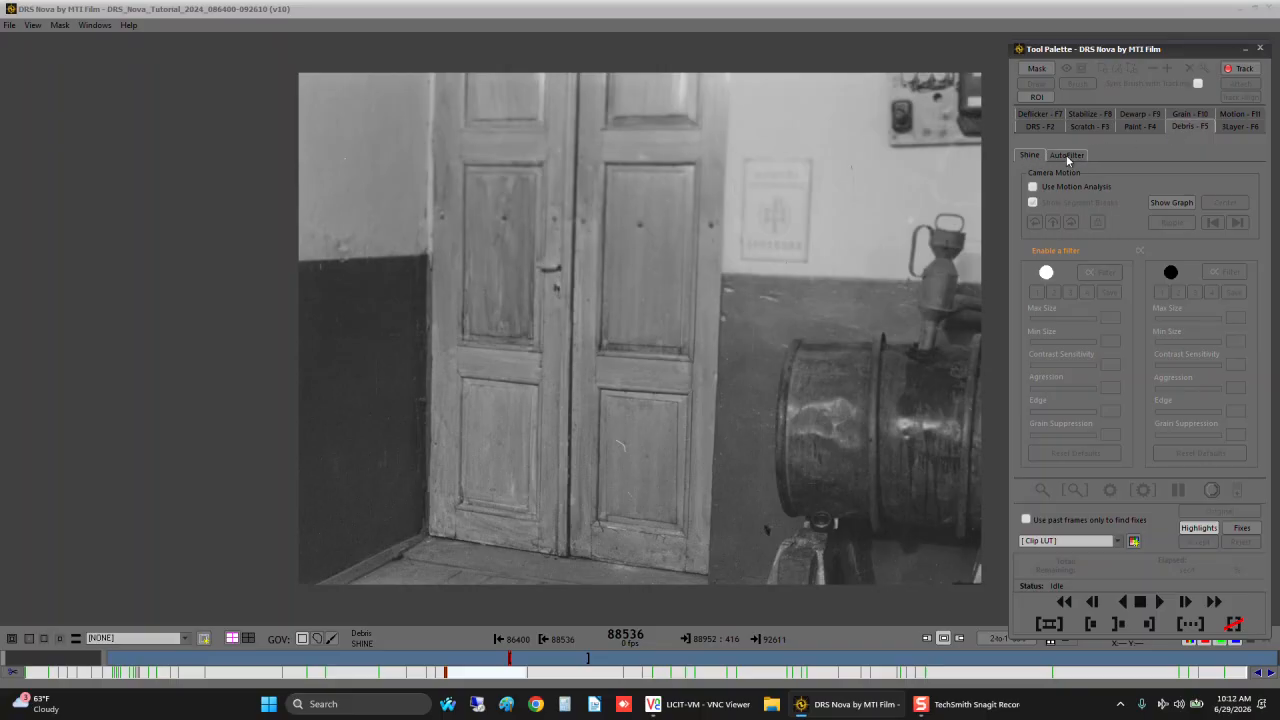
# Try enabling the White, Black and Alpha debris filters in AutoFilter and switch them off again.
pyautogui.click(1066, 155)
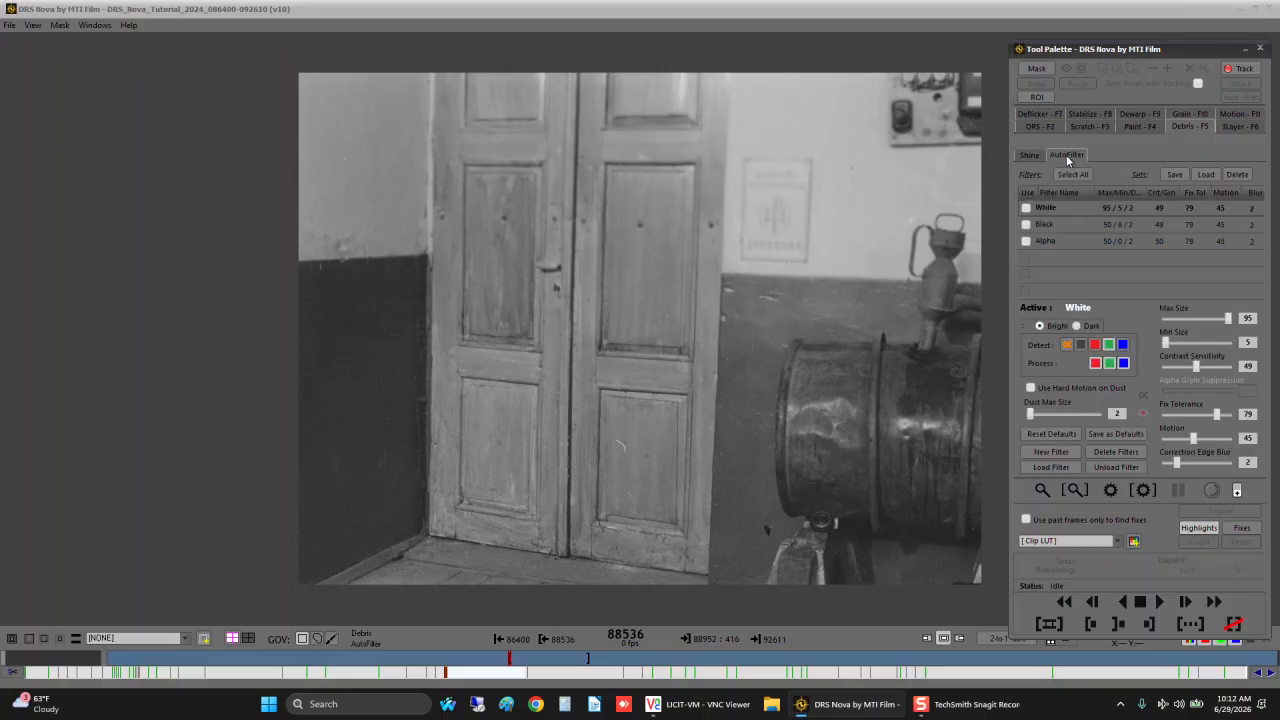
pyautogui.click(1026, 224)
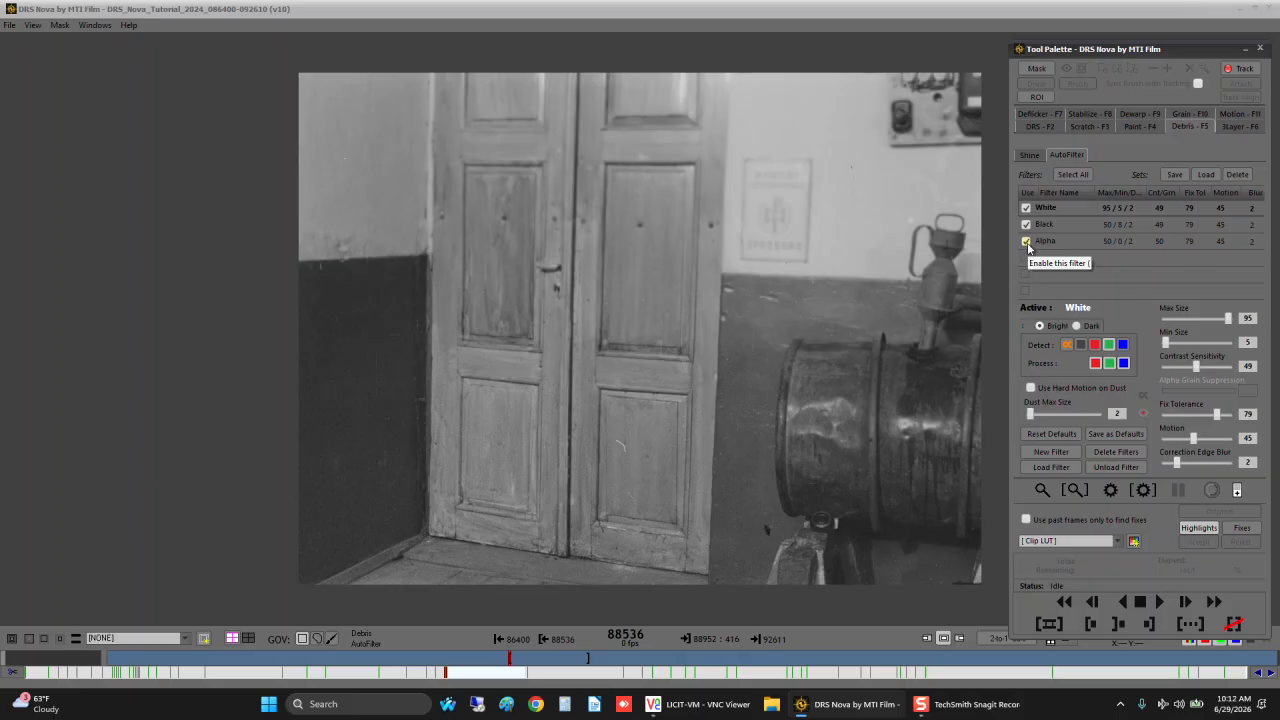
pyautogui.click(1026, 241)
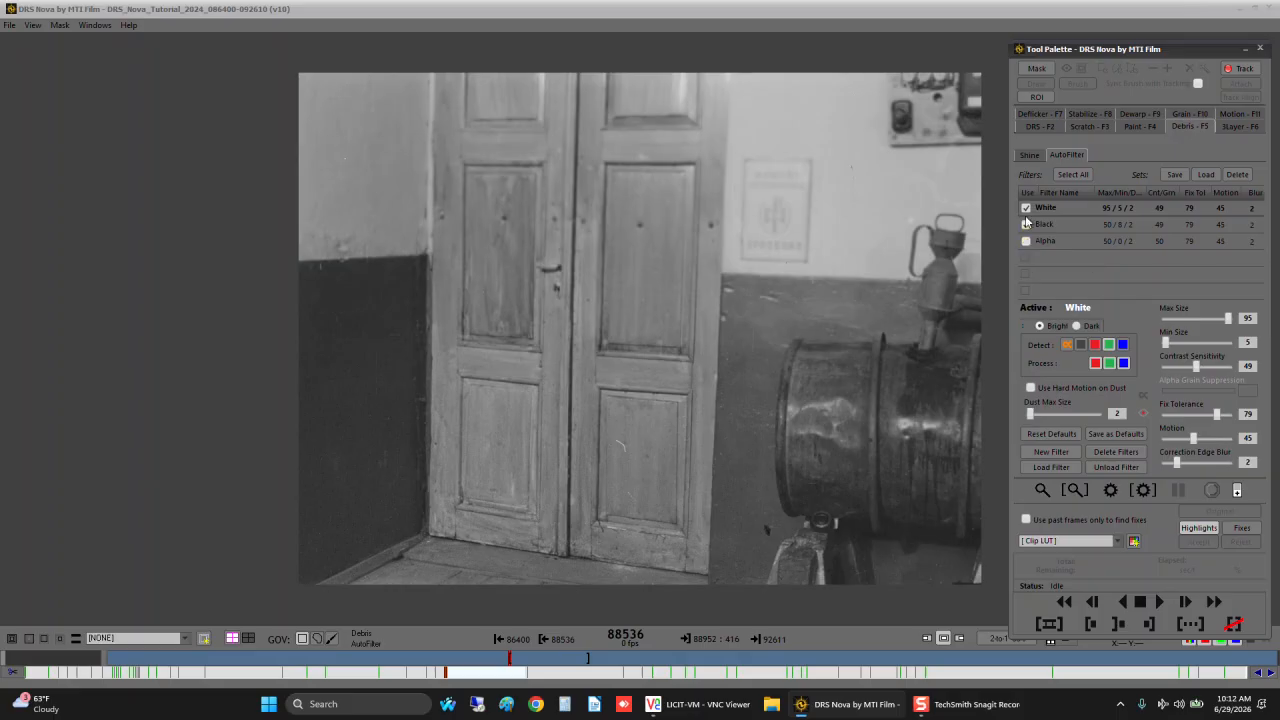
pyautogui.click(1026, 224)
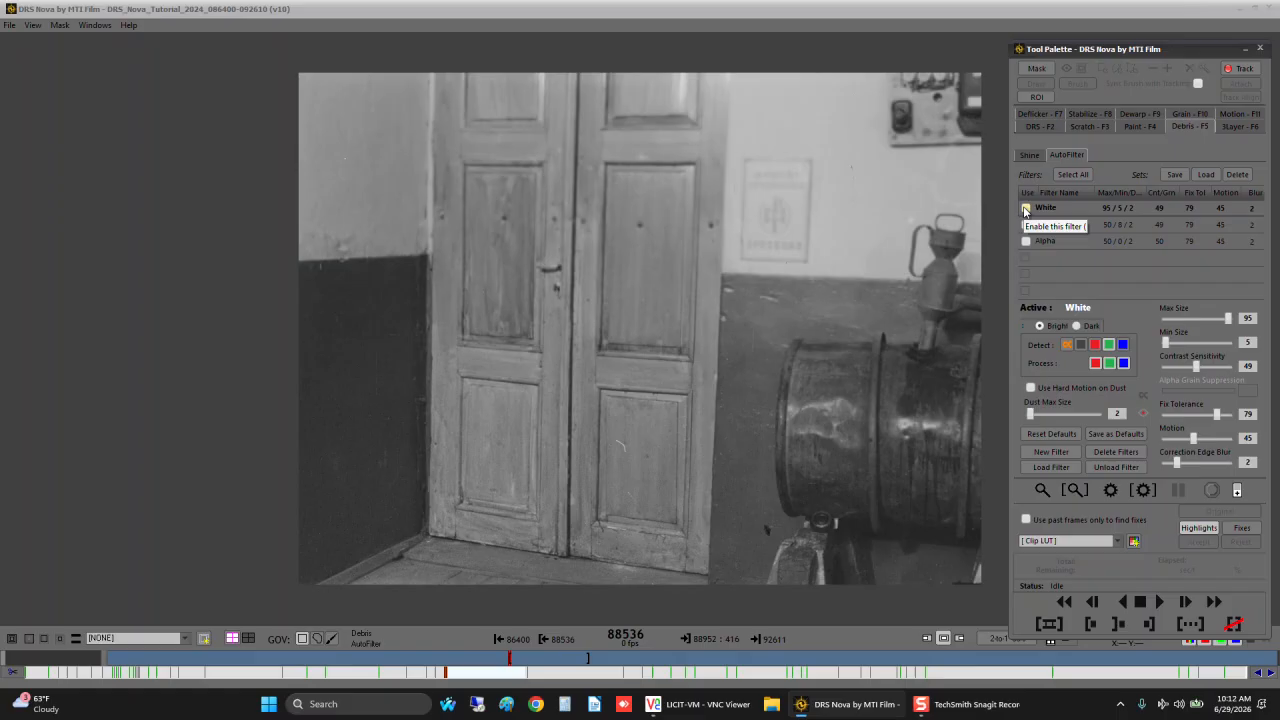
# Switch the Debris tool to Shine and enable only bright debris detection, leaving dark detection off.
pyautogui.click(1030, 156)
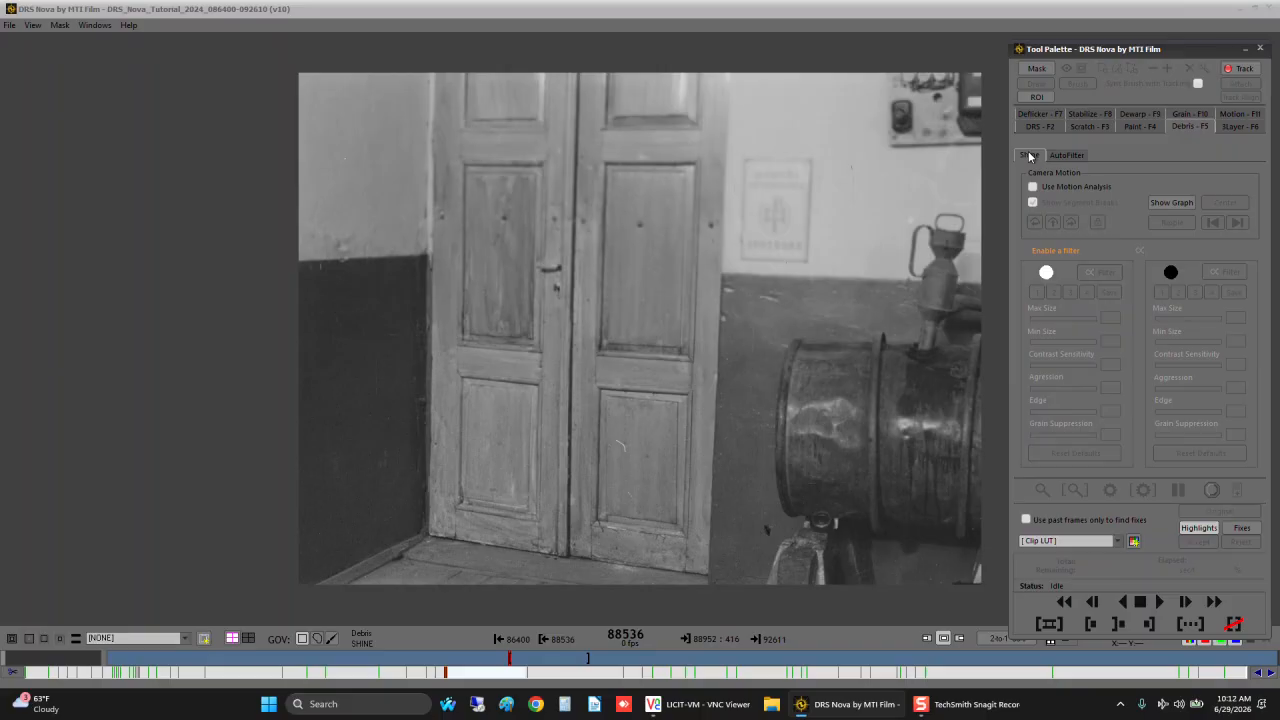
pyautogui.click(1046, 272)
pyautogui.click(1169, 273)
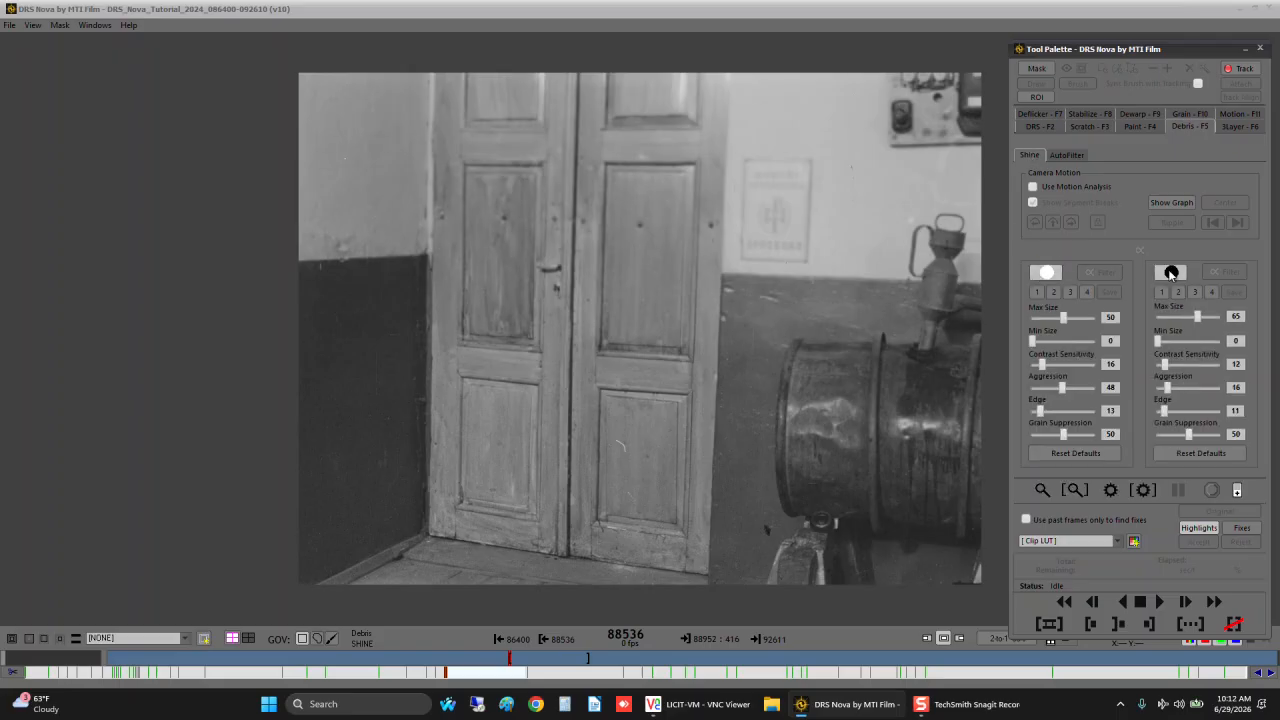
pyautogui.click(1171, 273)
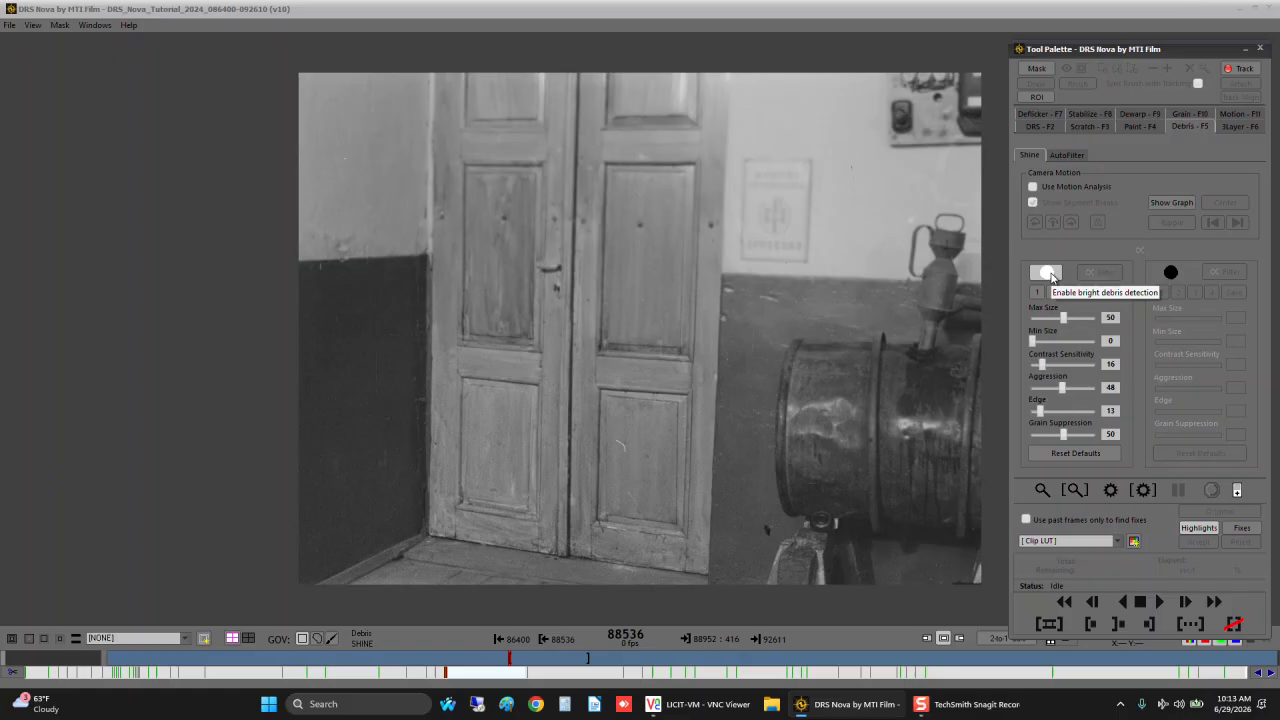
pyautogui.click(1051, 277)
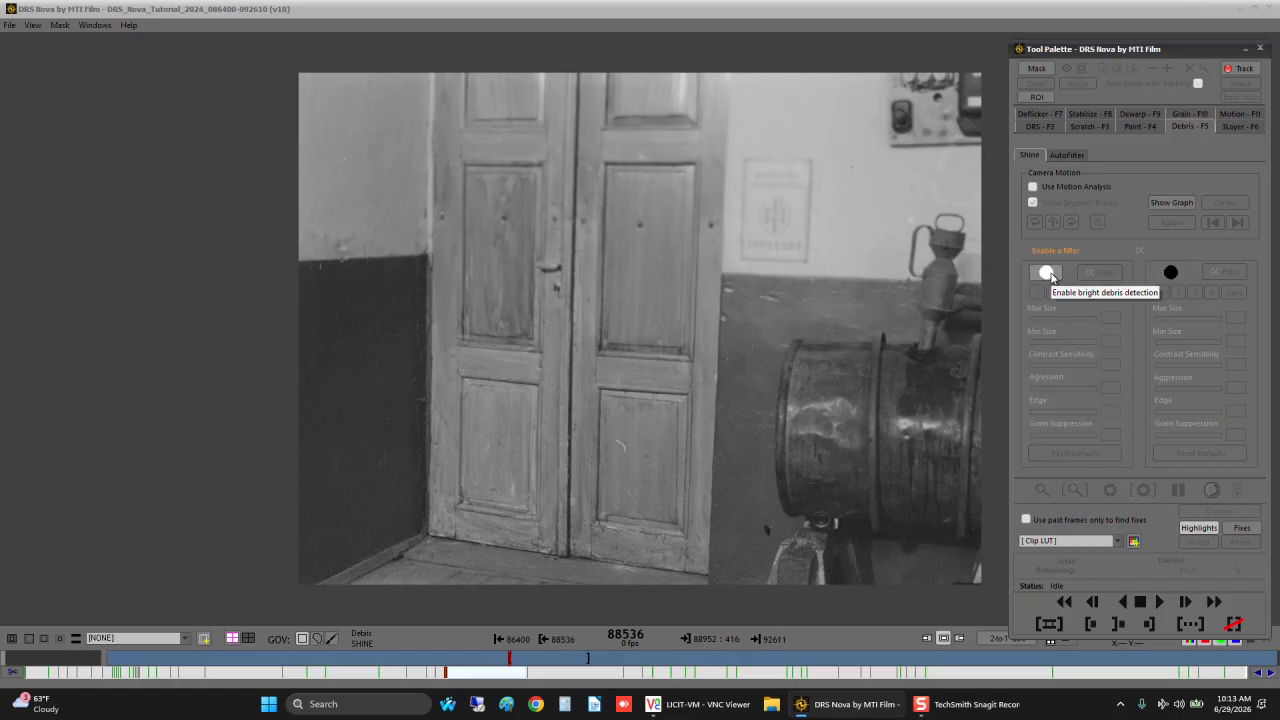
pyautogui.click(1051, 277)
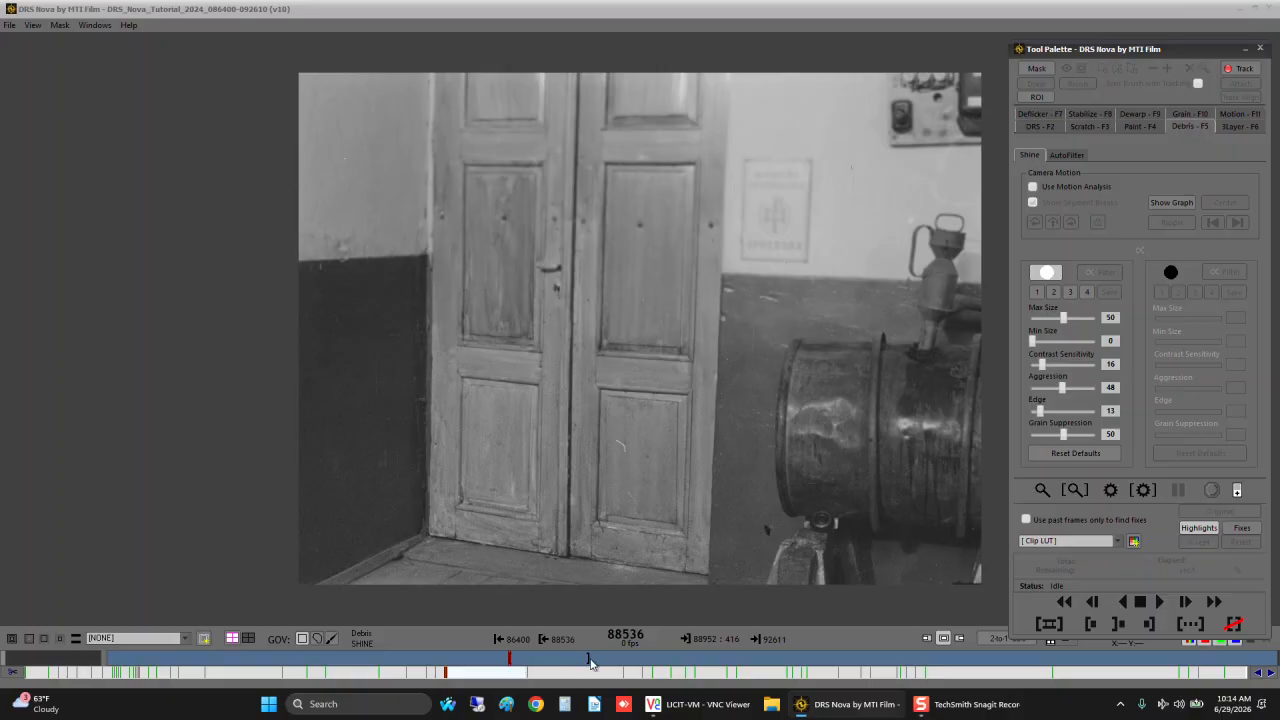
# Reset the bright debris filter to its defaults, preview the fixes on frame 88536 and compare with the next frame.
pyautogui.hotkey('shift', 'r')
pyautogui.hotkey('shift', 'e')
pyautogui.click(1073, 453)
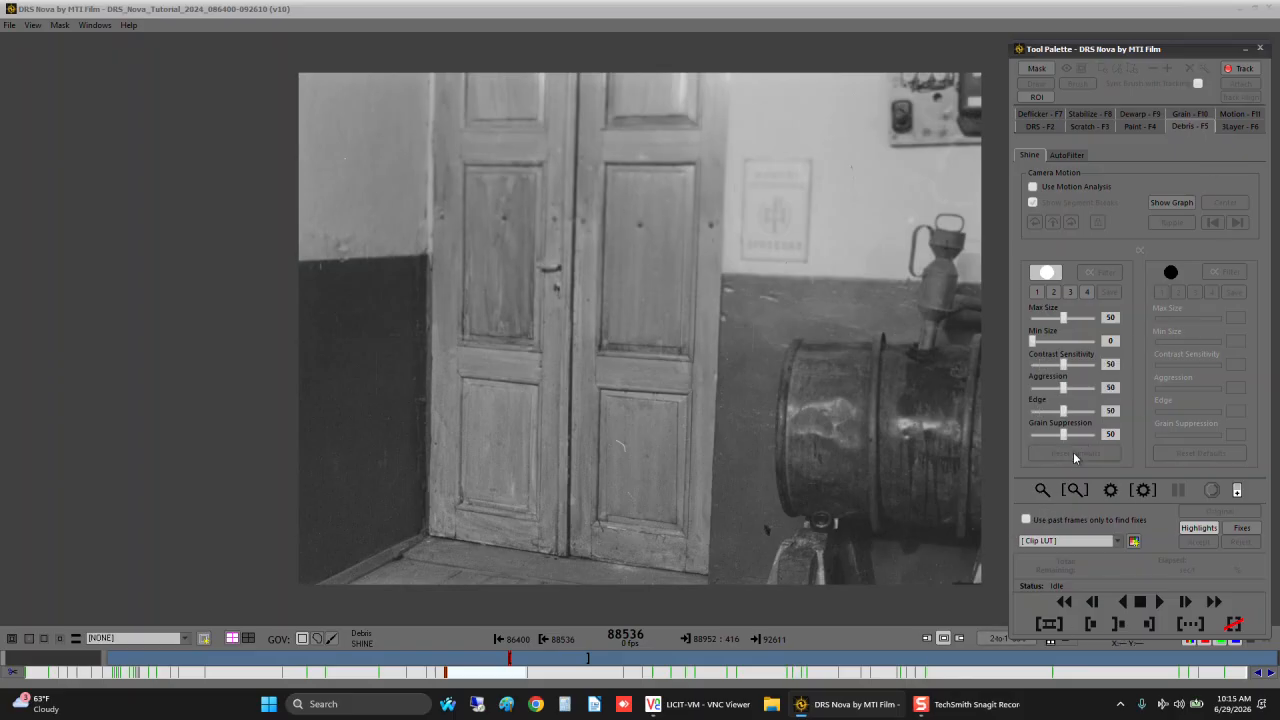
pyautogui.click(1040, 491)
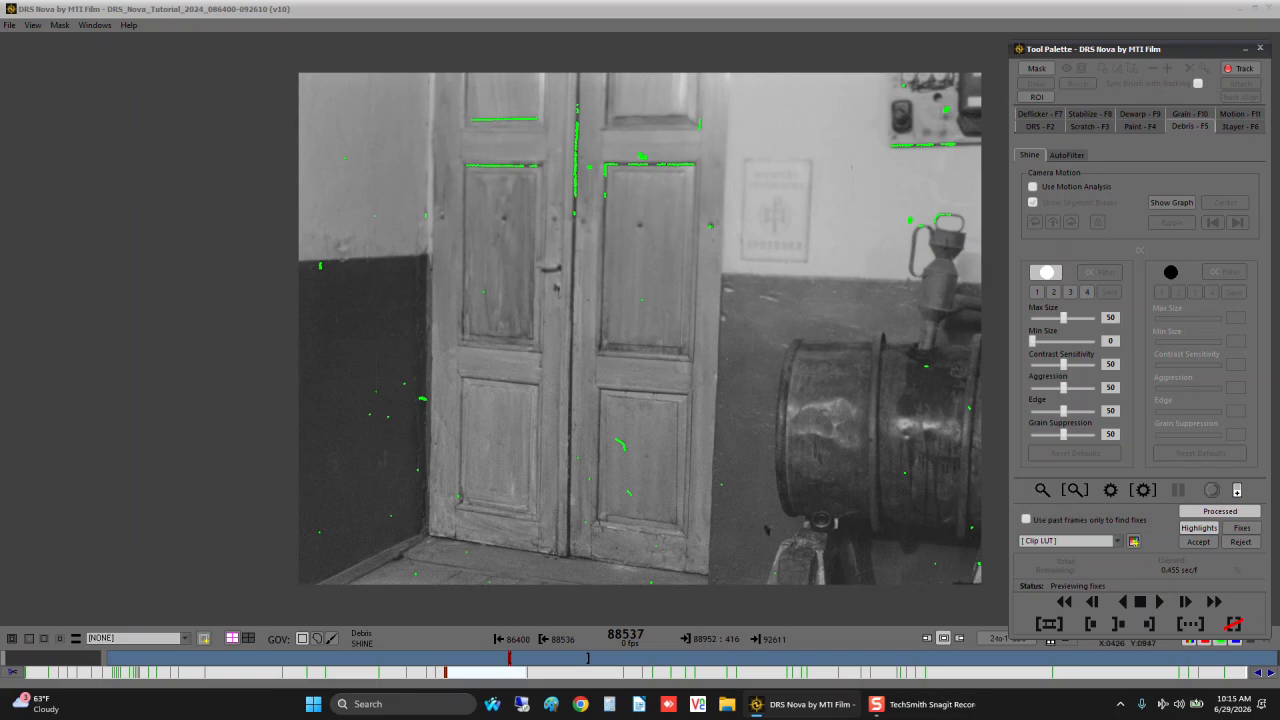
pyautogui.press('Left')
pyautogui.press('Right')
pyautogui.press('Left')
# Try bright-filter Contrast Sensitivity values of 10 and 15, previewing the frame for each.
pyautogui.moveTo(1063, 367); pyautogui.dragTo(1038, 367)
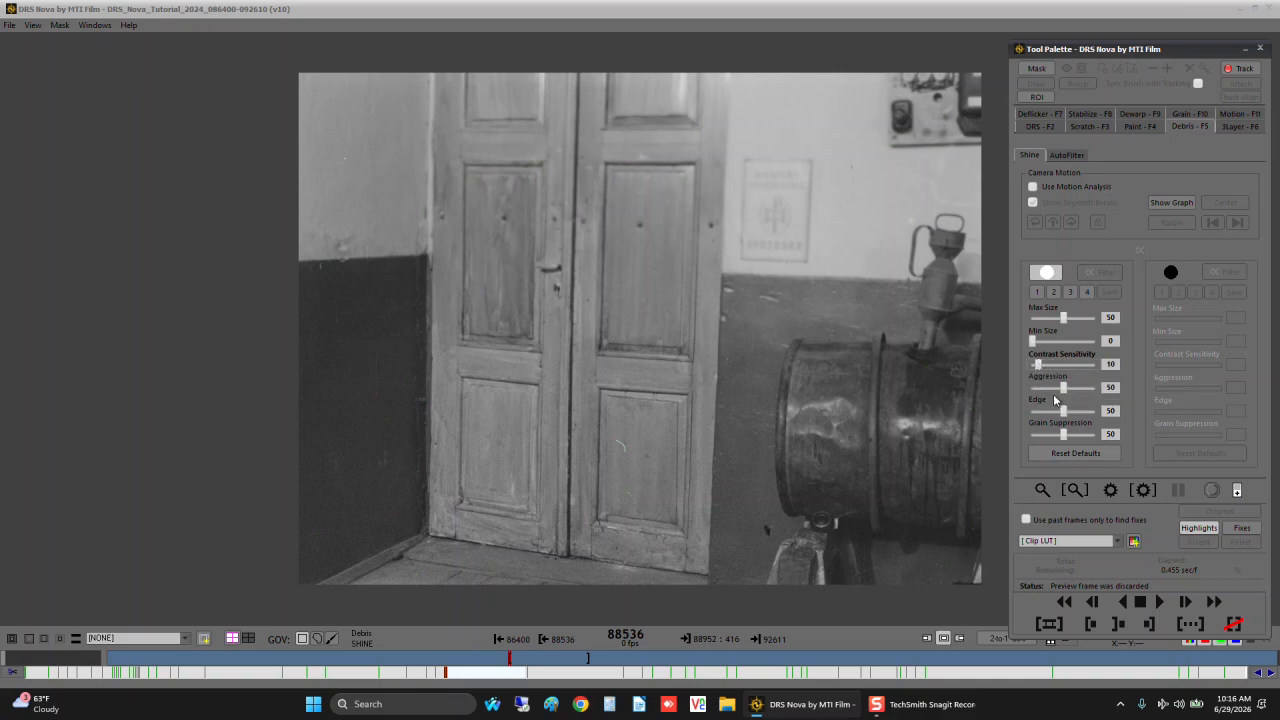
pyautogui.click(1040, 491)
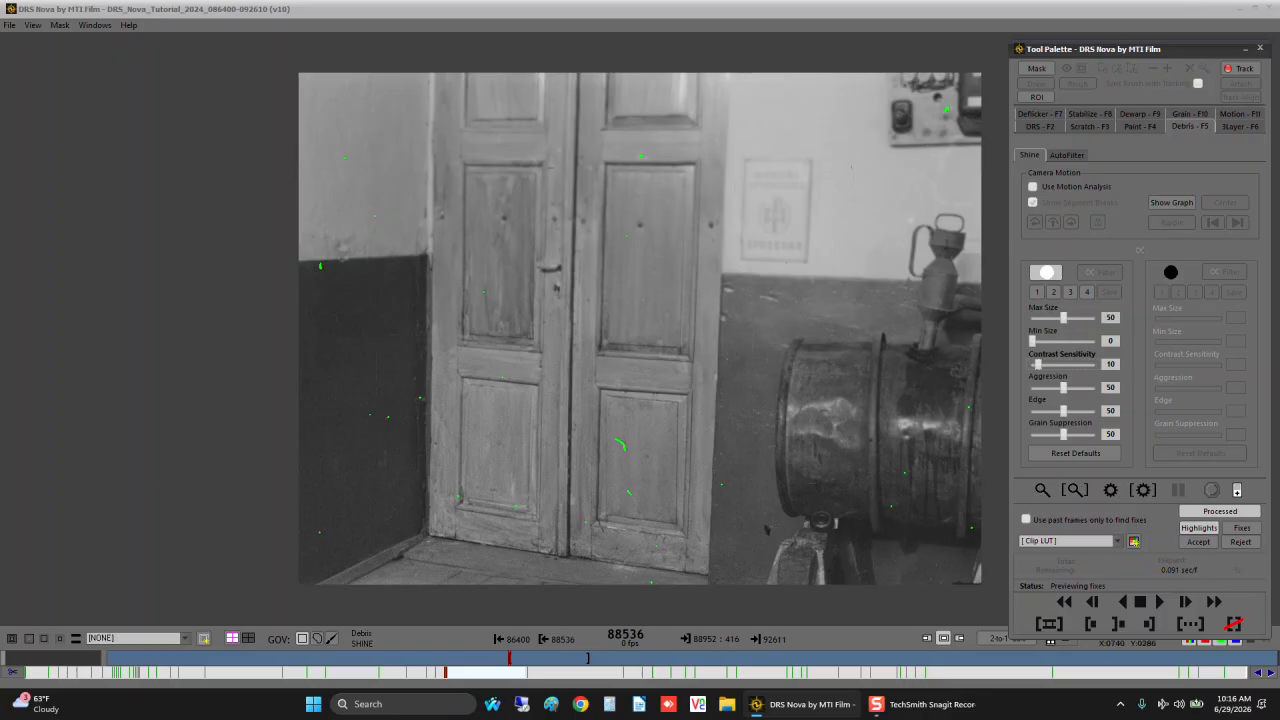
pyautogui.click(1042, 367)
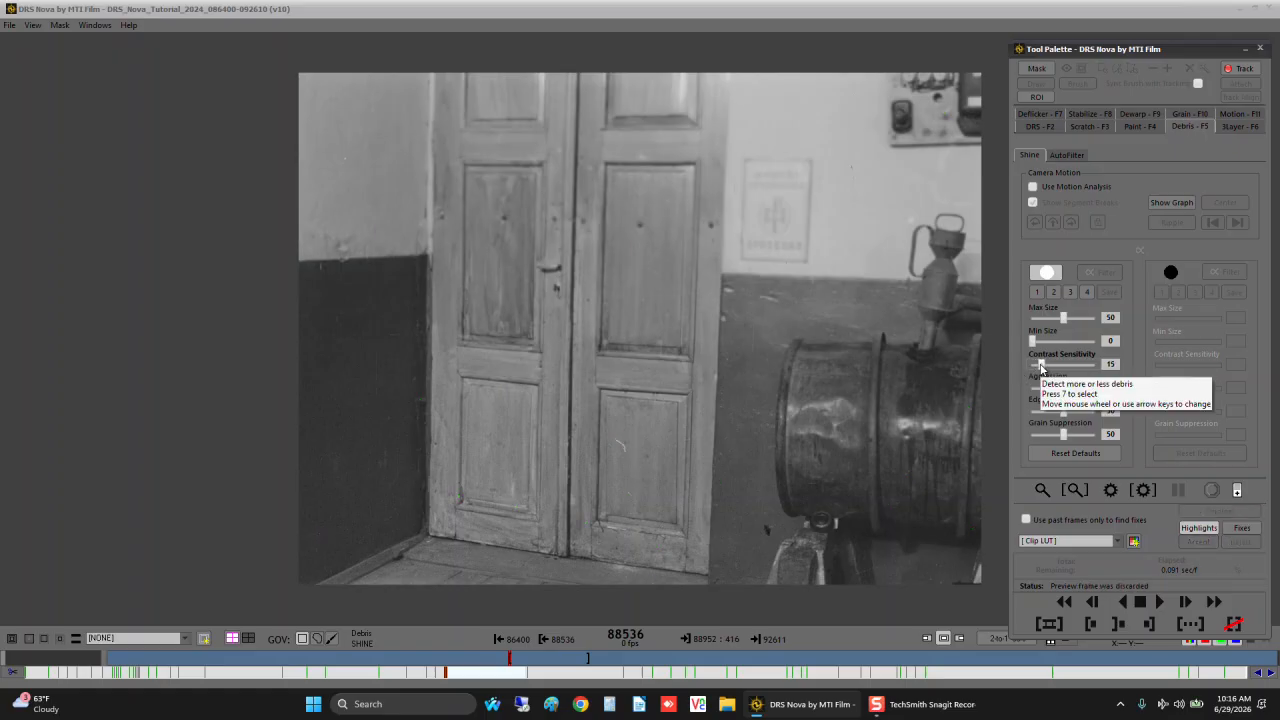
pyautogui.click(1043, 492)
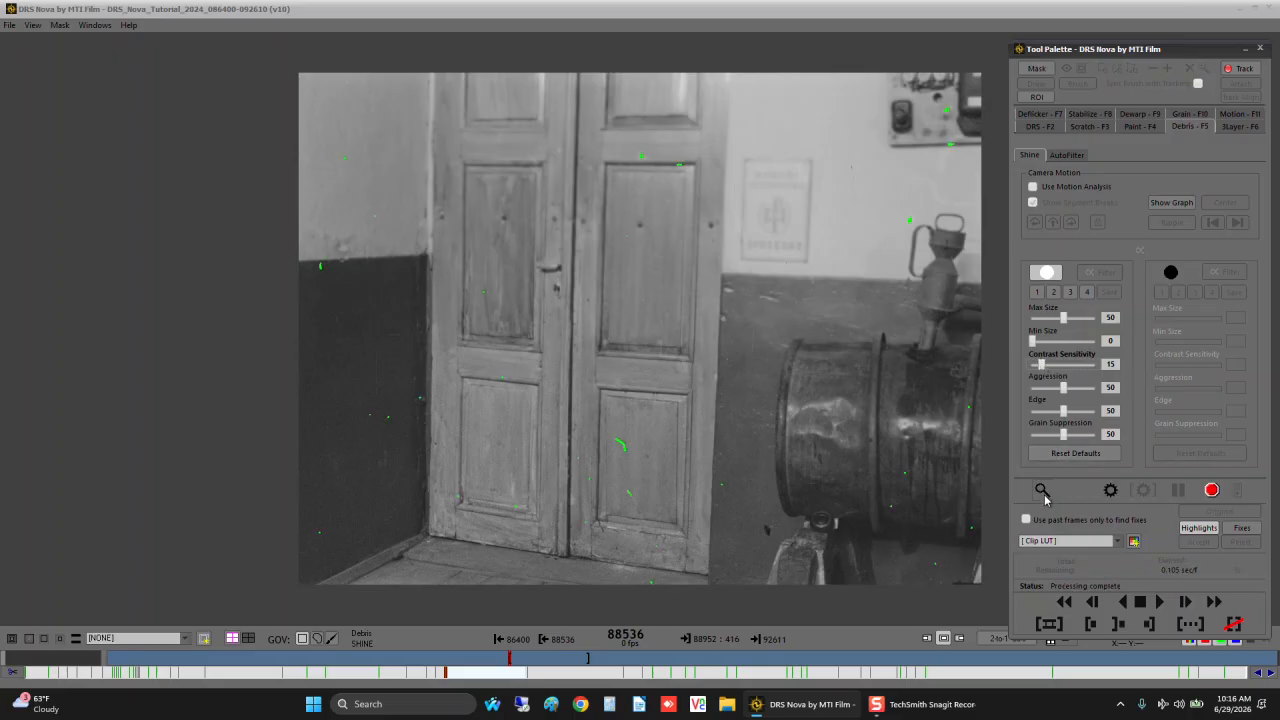
# Set the bright filter's Contrast Sensitivity to 18, preview the frame and compare frames 88536 and 88537.
pyautogui.click(1054, 366)
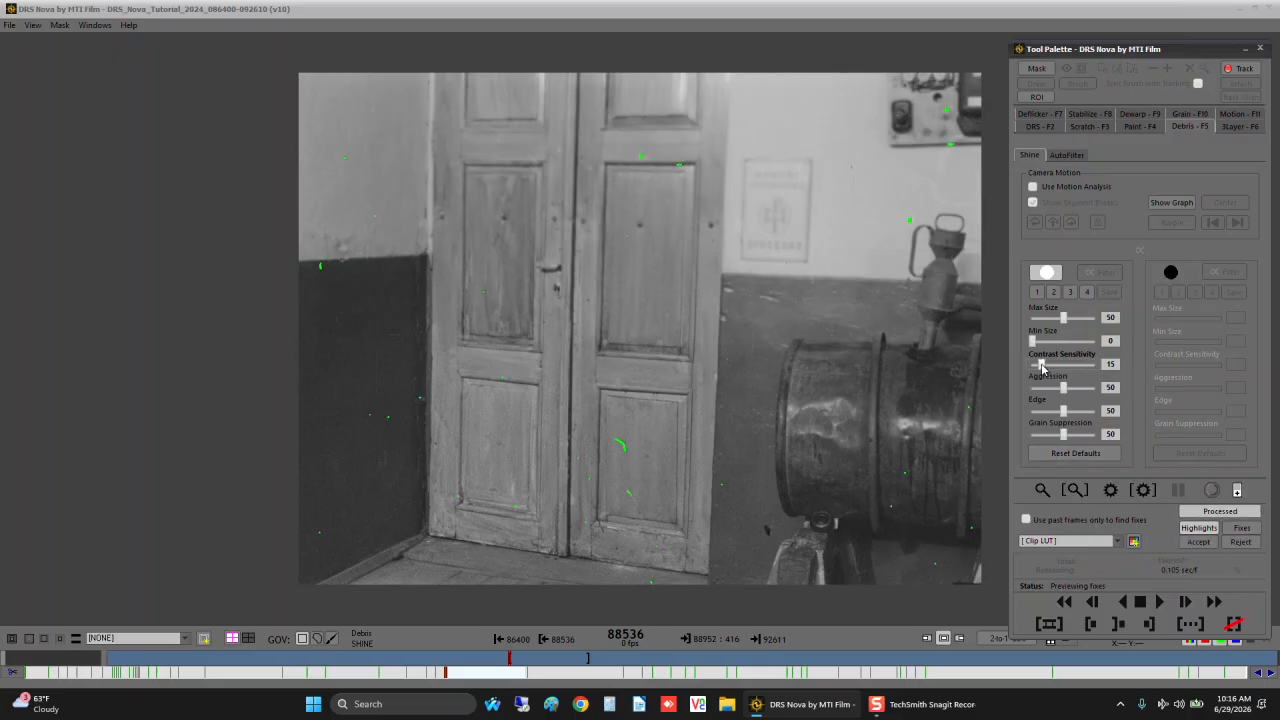
pyautogui.click(1042, 490)
pyautogui.write('18')
pyautogui.click(1037, 494)
pyautogui.press('Right')
pyautogui.press('Left')
pyautogui.press('Right')
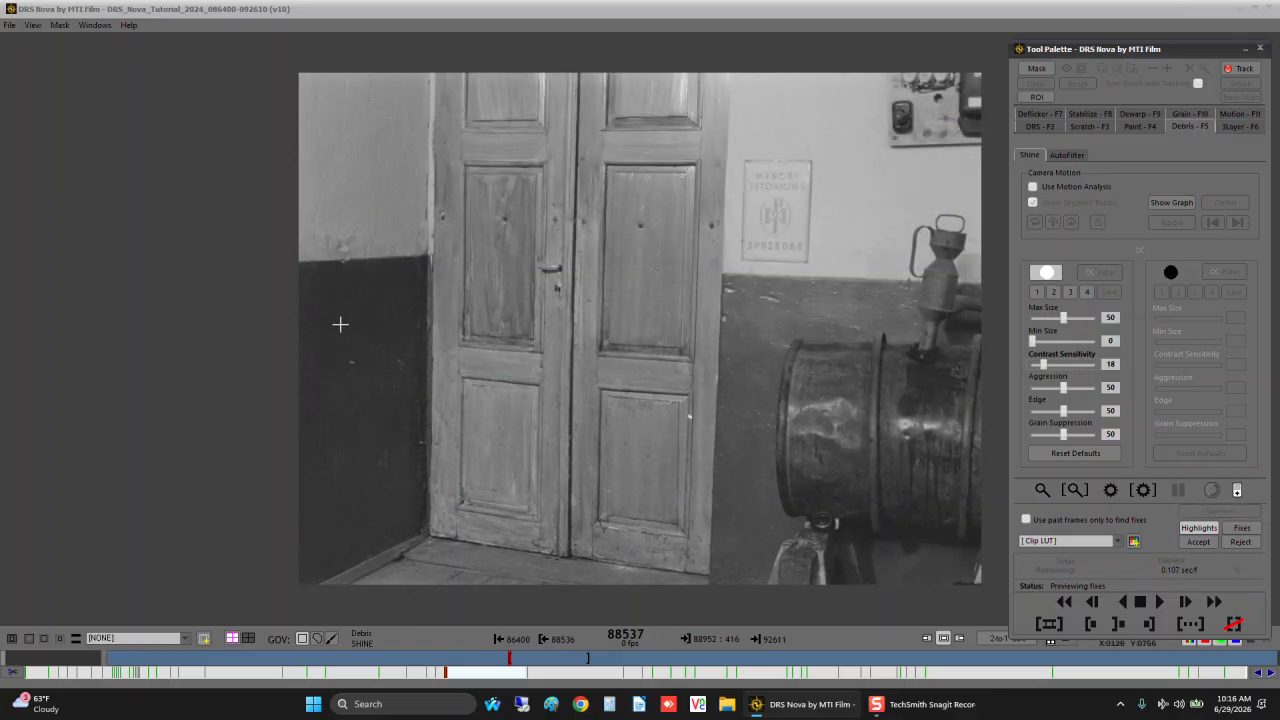
pyautogui.press('Left')
pyautogui.press('Right')
pyautogui.press('Left')
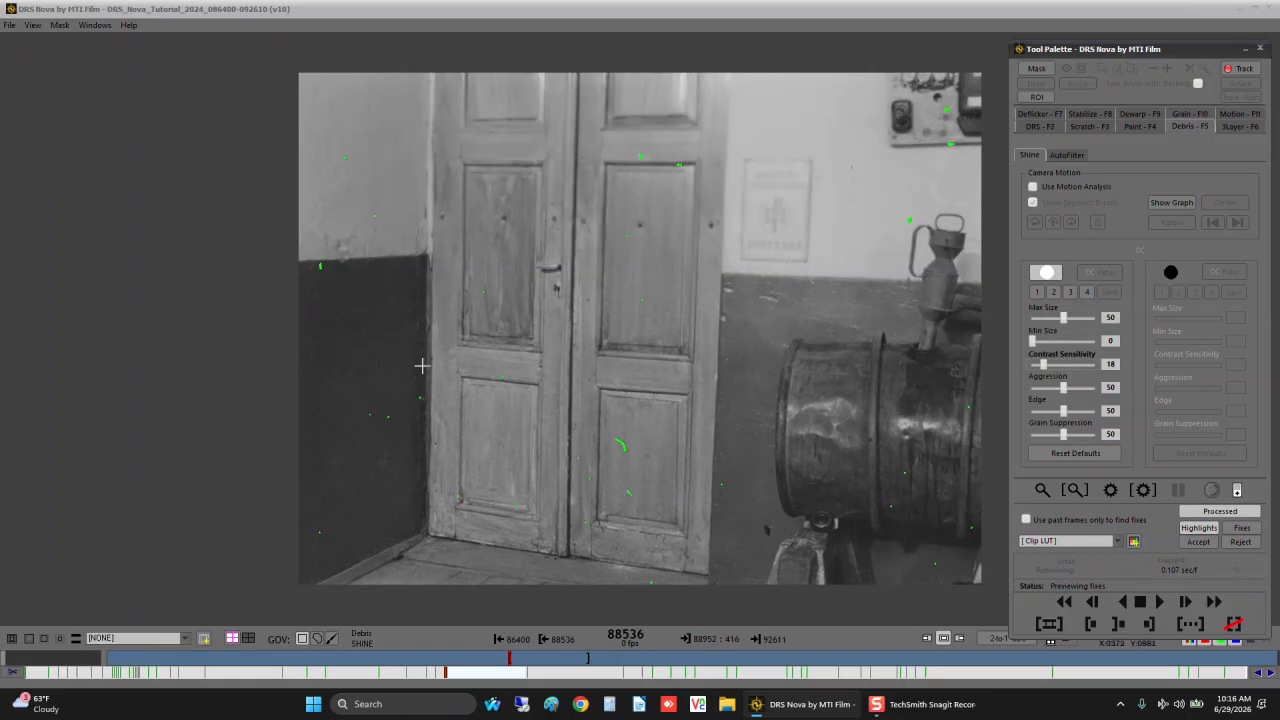
# Try bright-filter Aggression values of 72, 77 and 60, previewing the fixes at 72 and 60.
pyautogui.moveTo(1063, 387); pyautogui.dragTo(1077, 387)
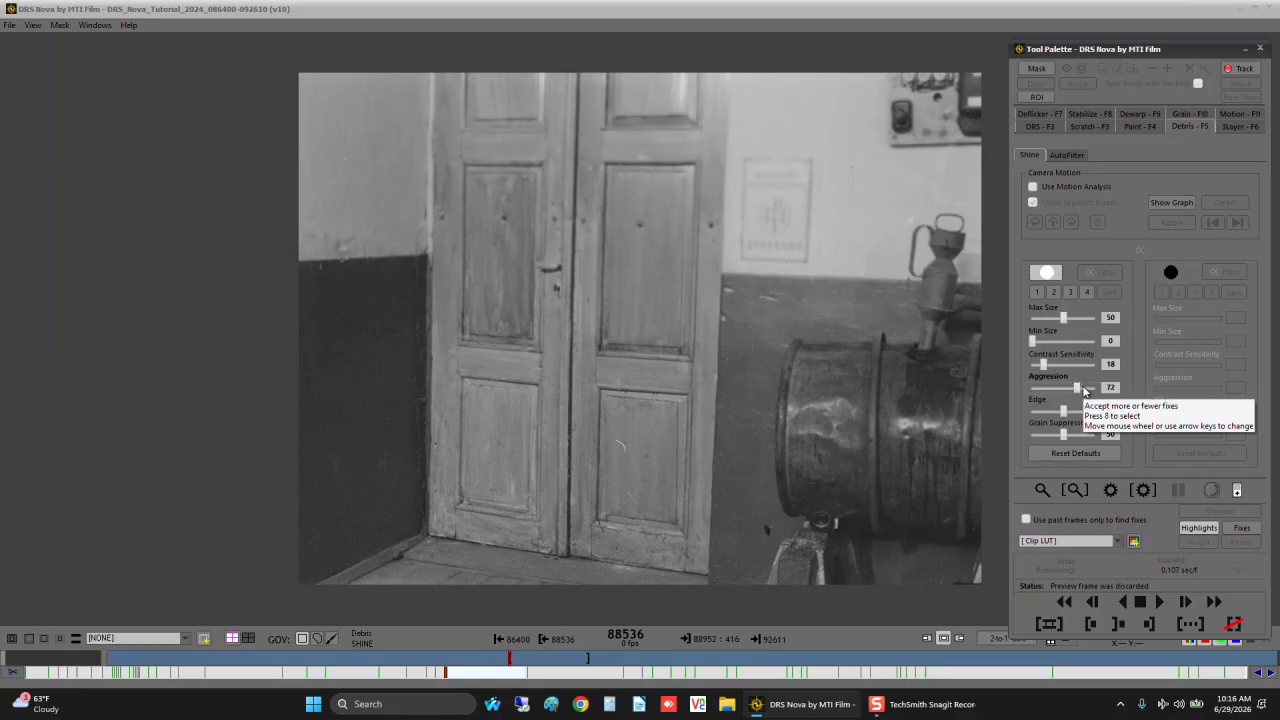
pyautogui.click(1040, 491)
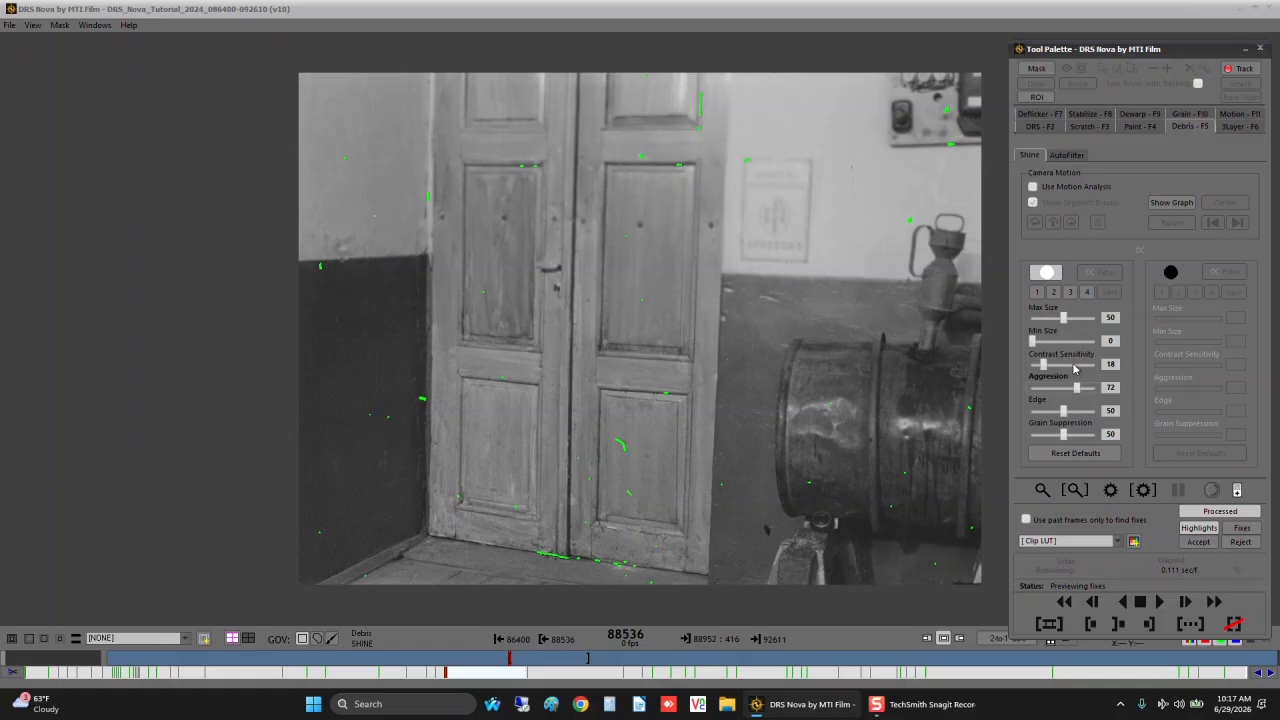
pyautogui.moveTo(1076, 390); pyautogui.dragTo(1080, 393)
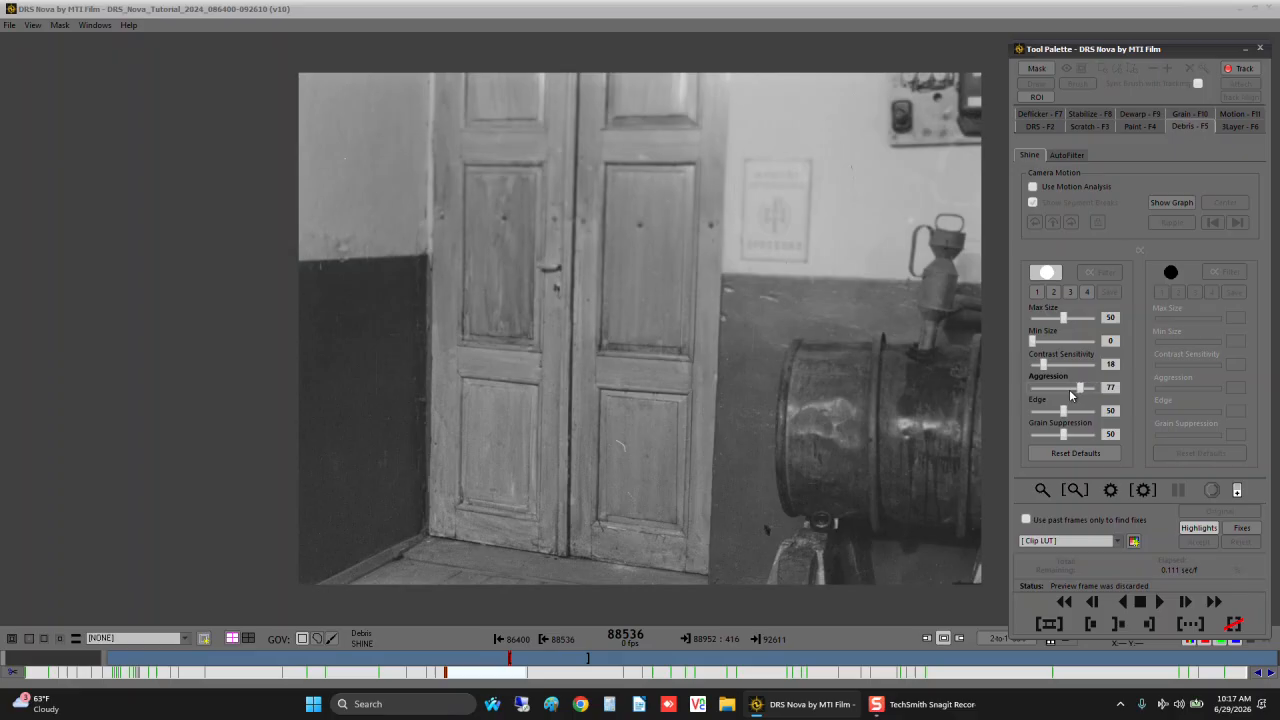
pyautogui.moveTo(1075, 393); pyautogui.dragTo(1090, 389)
pyautogui.write('60')
pyautogui.press('Return')
pyautogui.click(1042, 489)
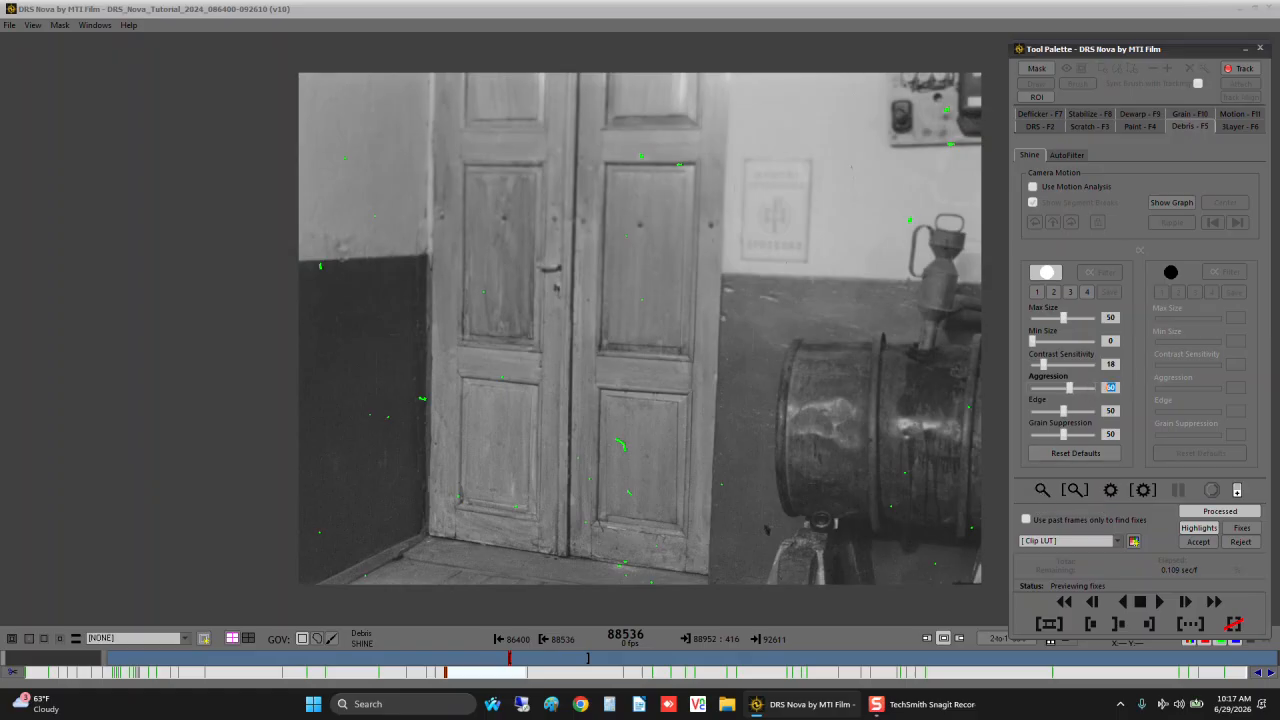
# Try an Aggression of 55 on the bright filter, rejecting the outdated preview and previewing the frame again.
pyautogui.write('55')
pyautogui.press('Return')
pyautogui.click(1041, 490)
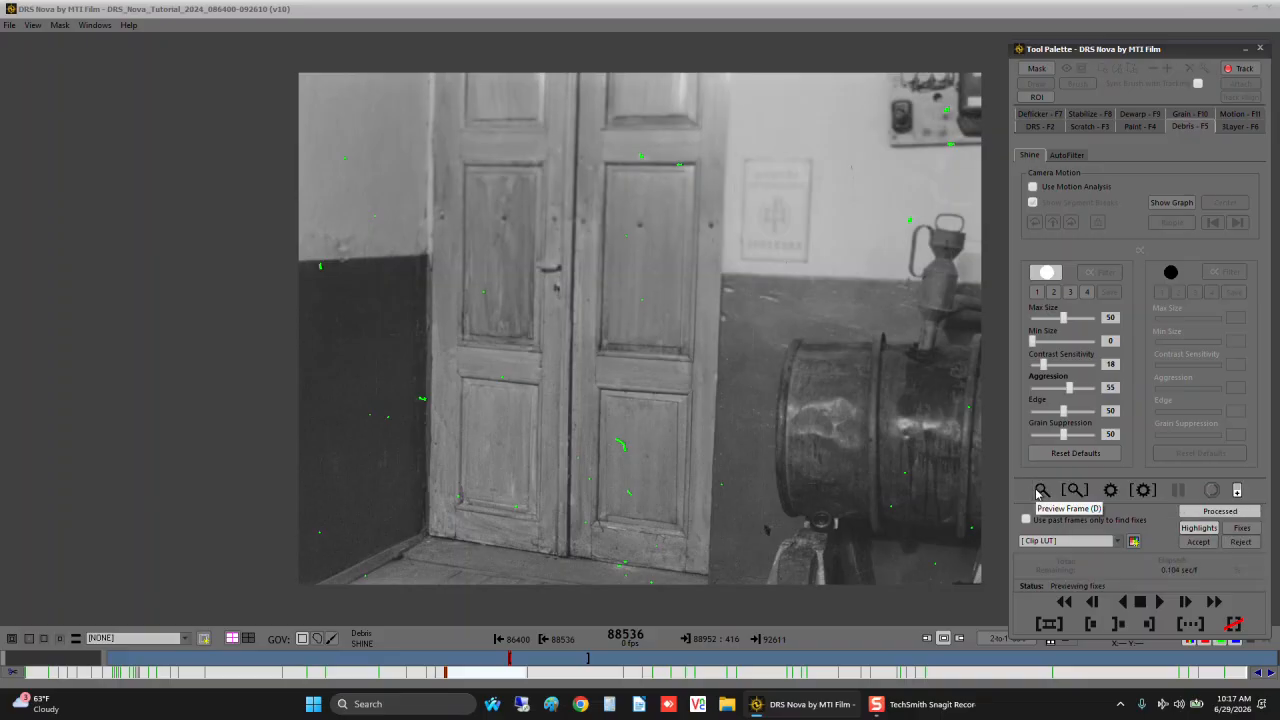
pyautogui.click(1240, 542)
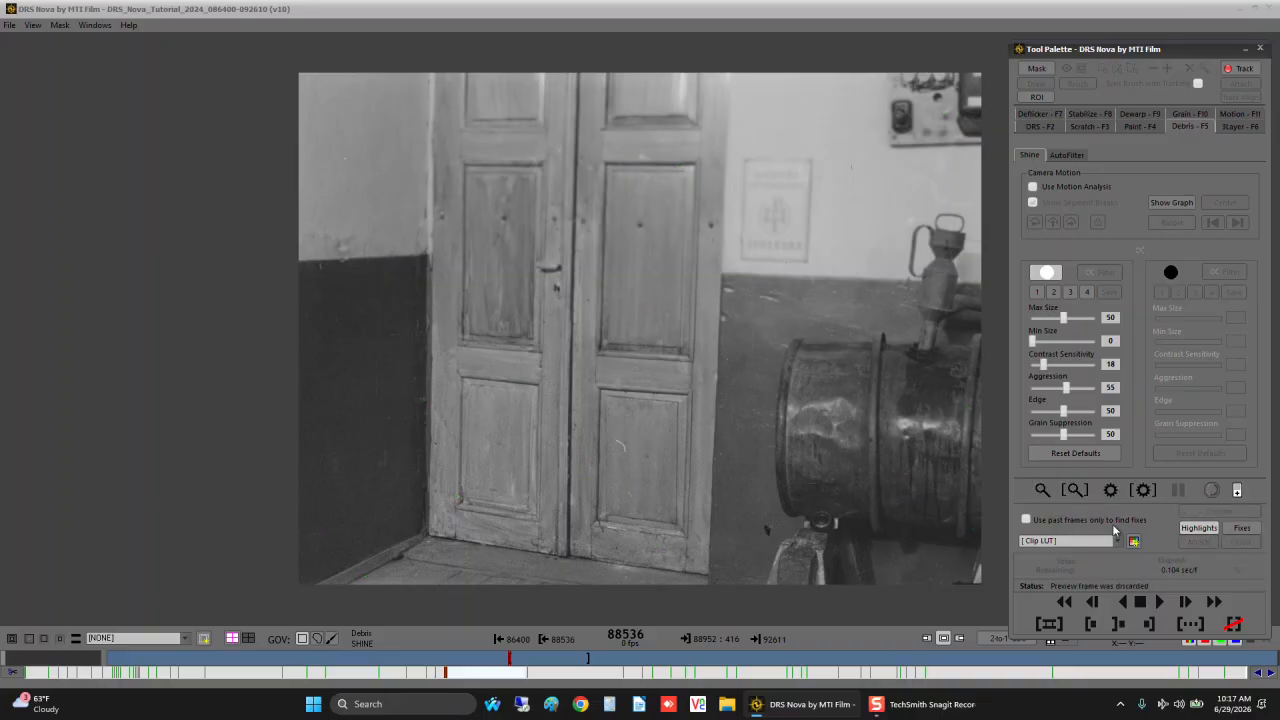
pyautogui.click(1042, 490)
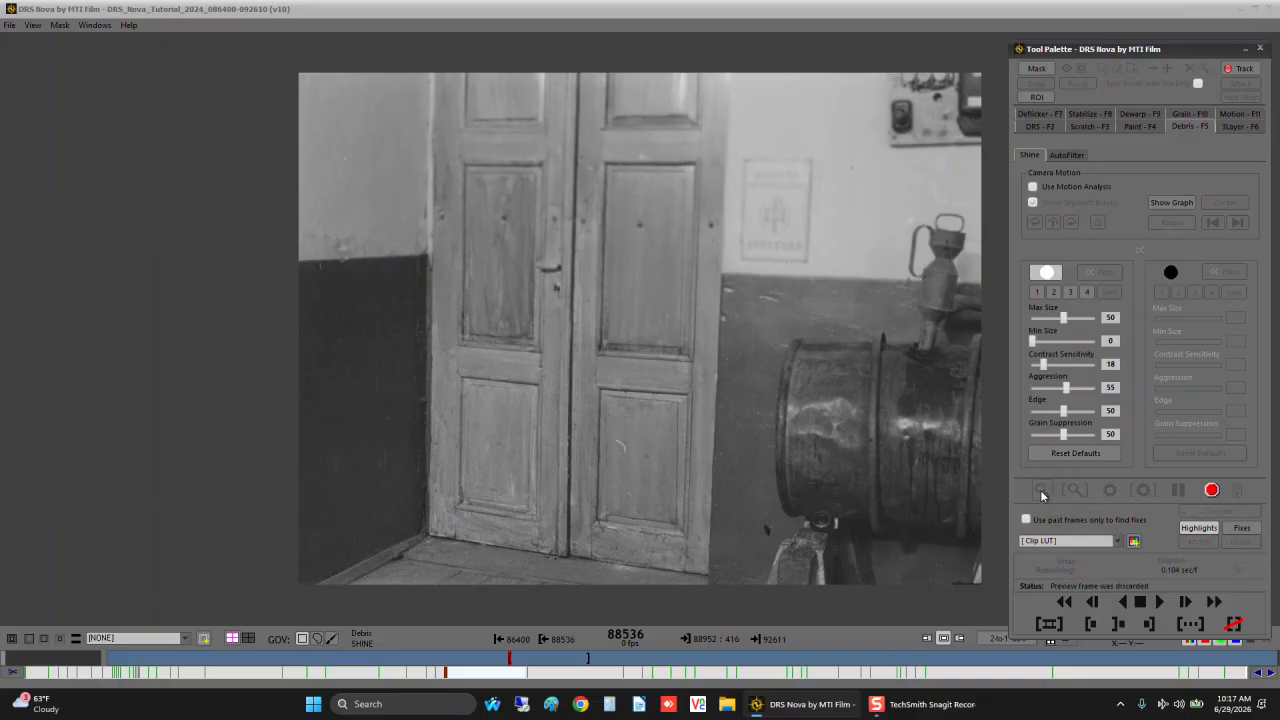
# Set the bright filter's Aggression to 50, reject the current preview and preview the frame again.
pyautogui.doubleClick(1112, 388)
pyautogui.write('50')
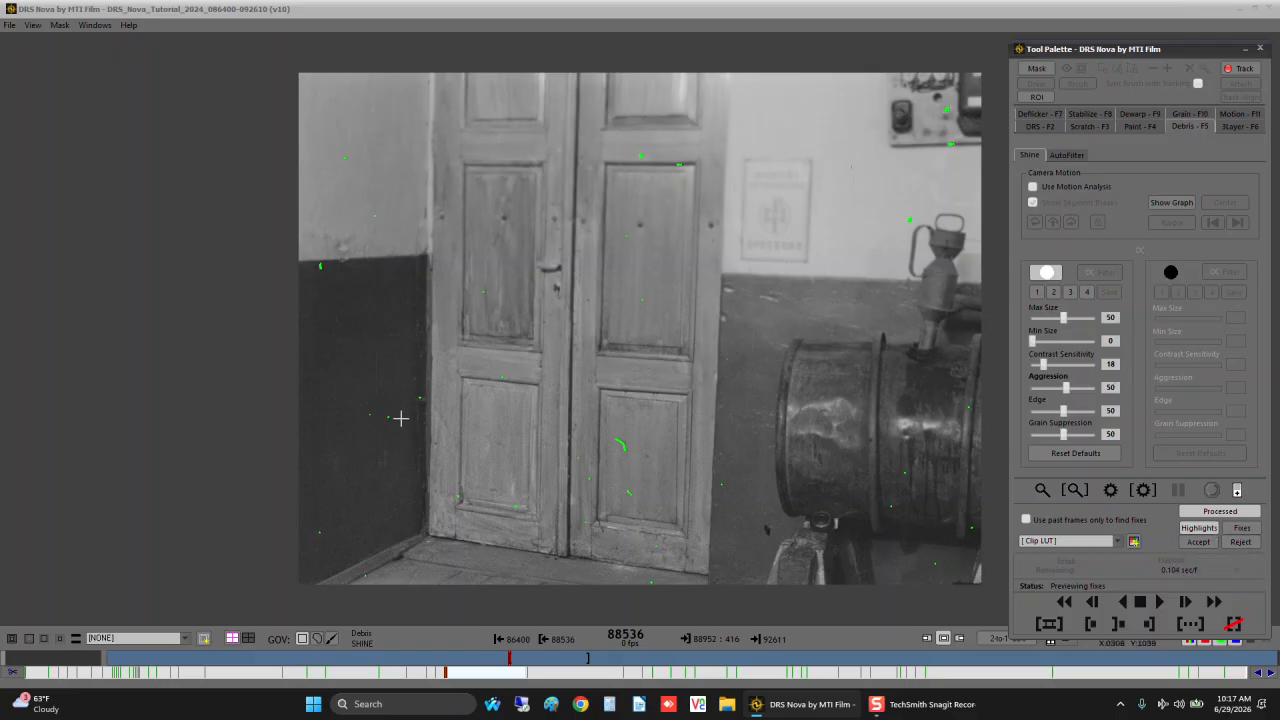
pyautogui.click(1241, 543)
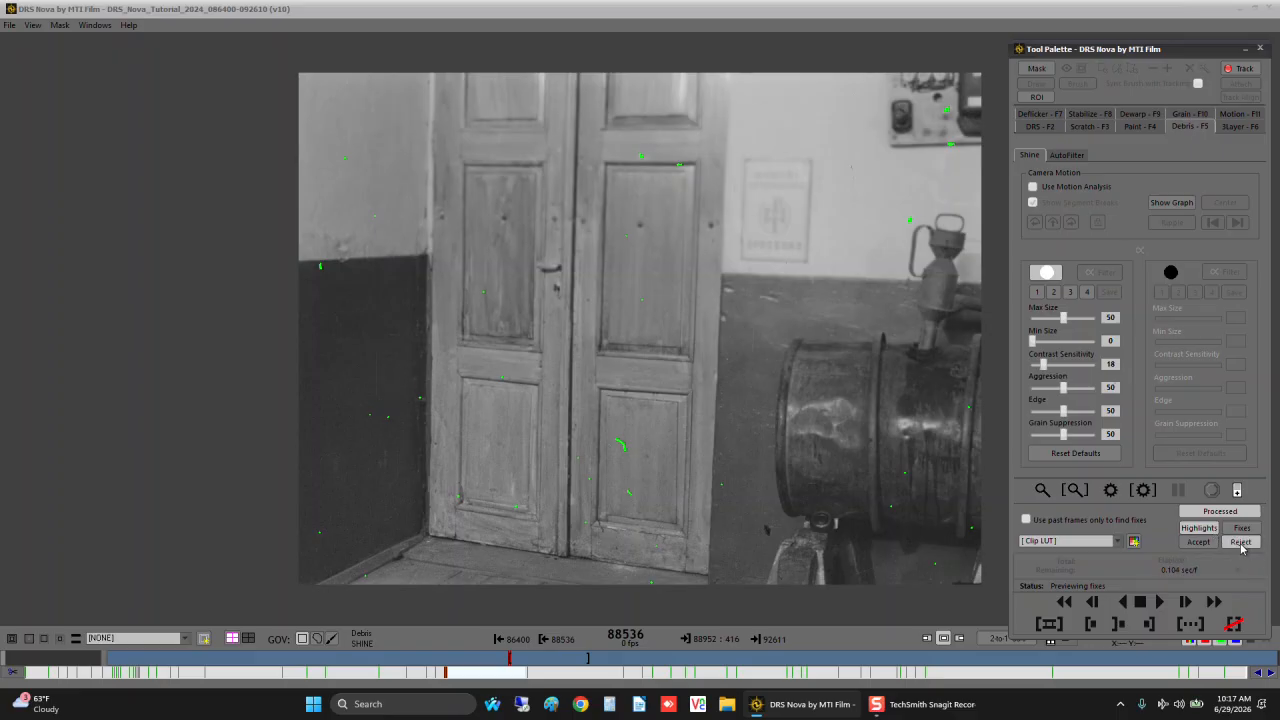
pyautogui.click(1040, 490)
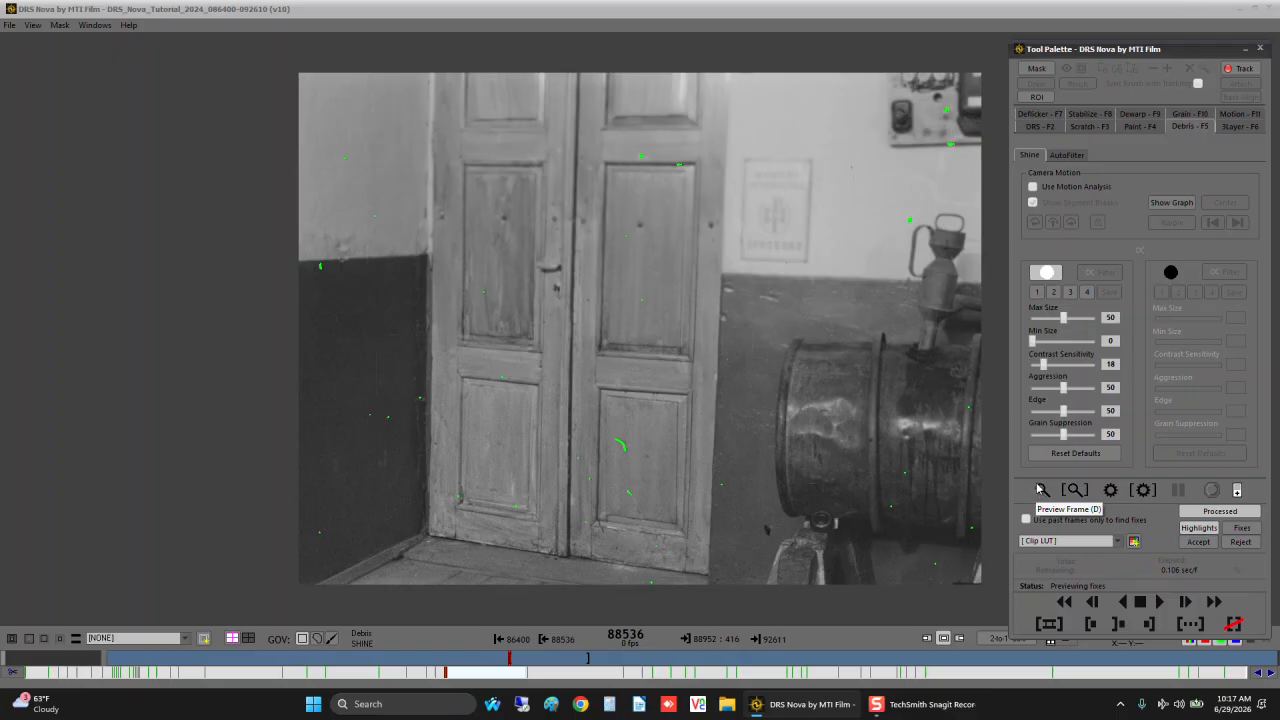
# Enable dark debris detection, preview the frame, set the dark filter's Max Size to 57 and preview again.
pyautogui.click(1171, 274)
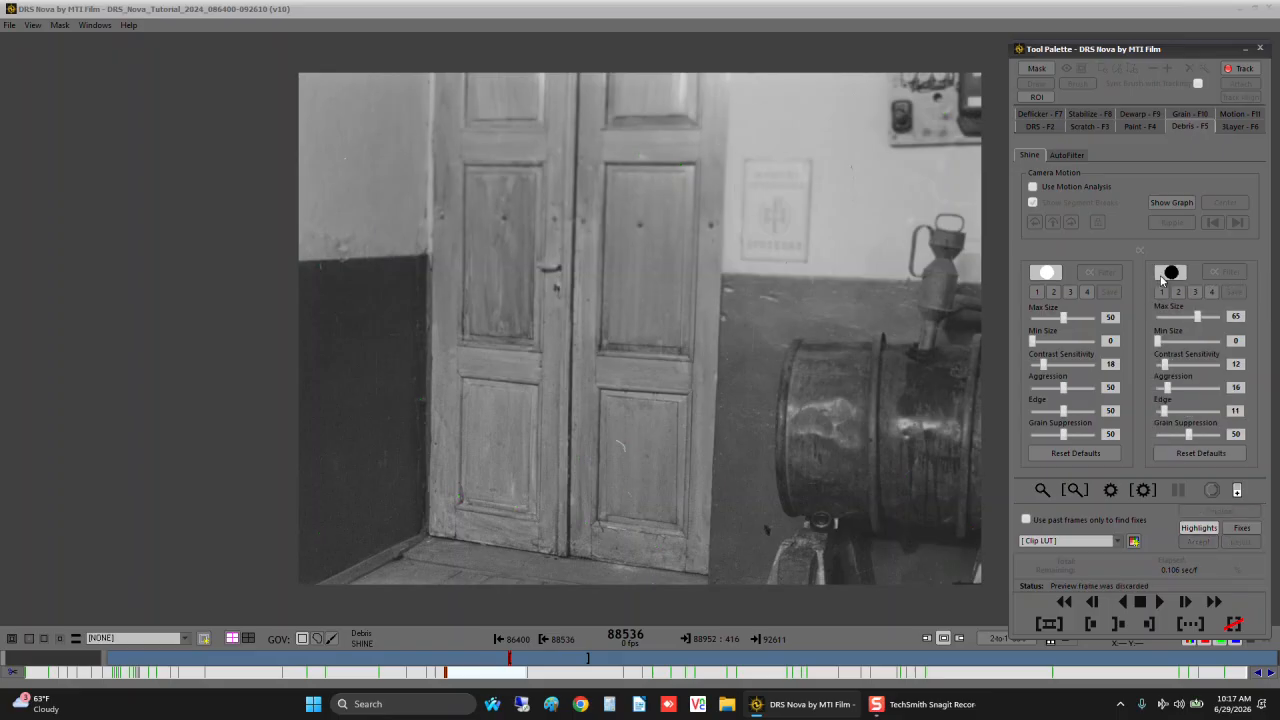
pyautogui.click(1041, 494)
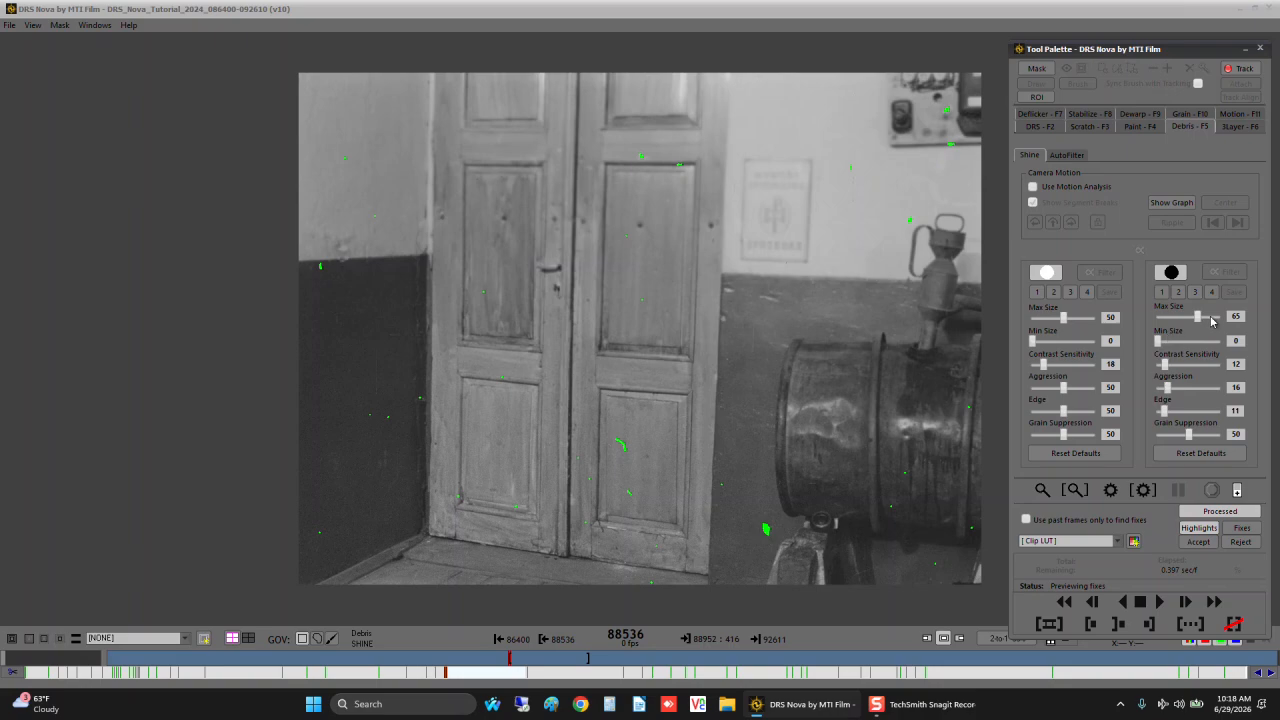
pyautogui.moveTo(1198, 318); pyautogui.dragTo(1193, 319)
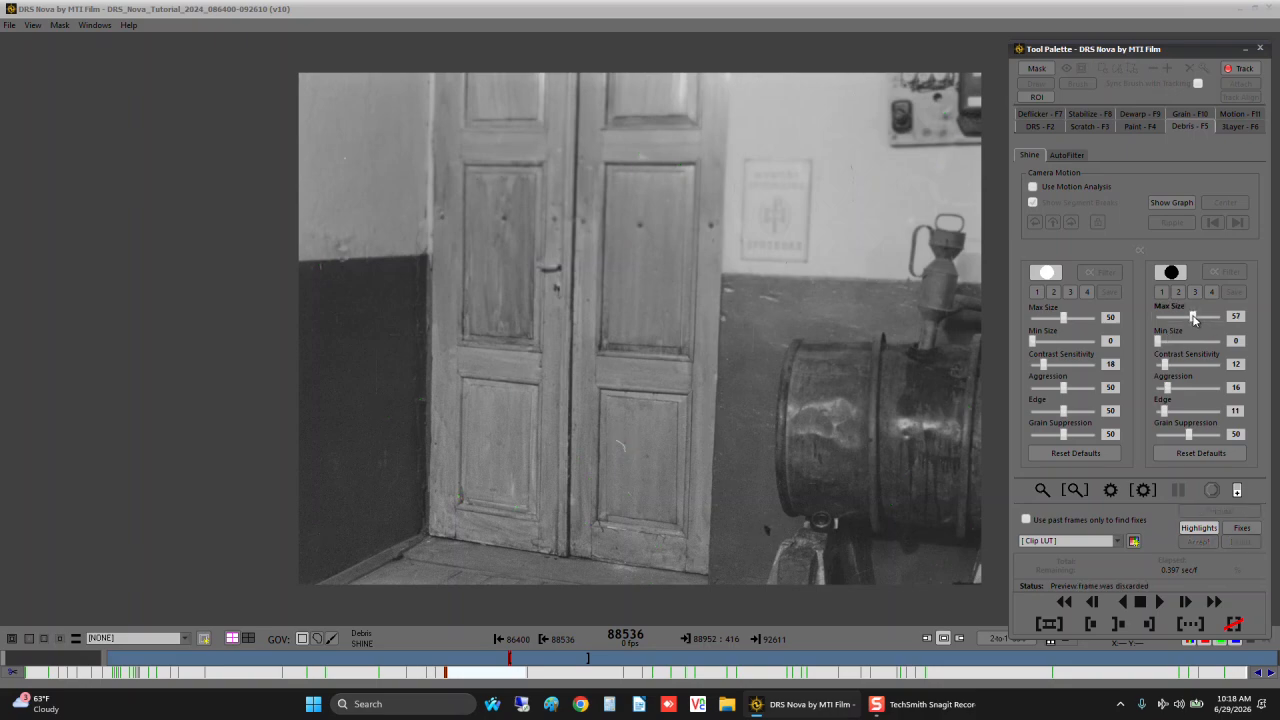
pyautogui.click(1041, 491)
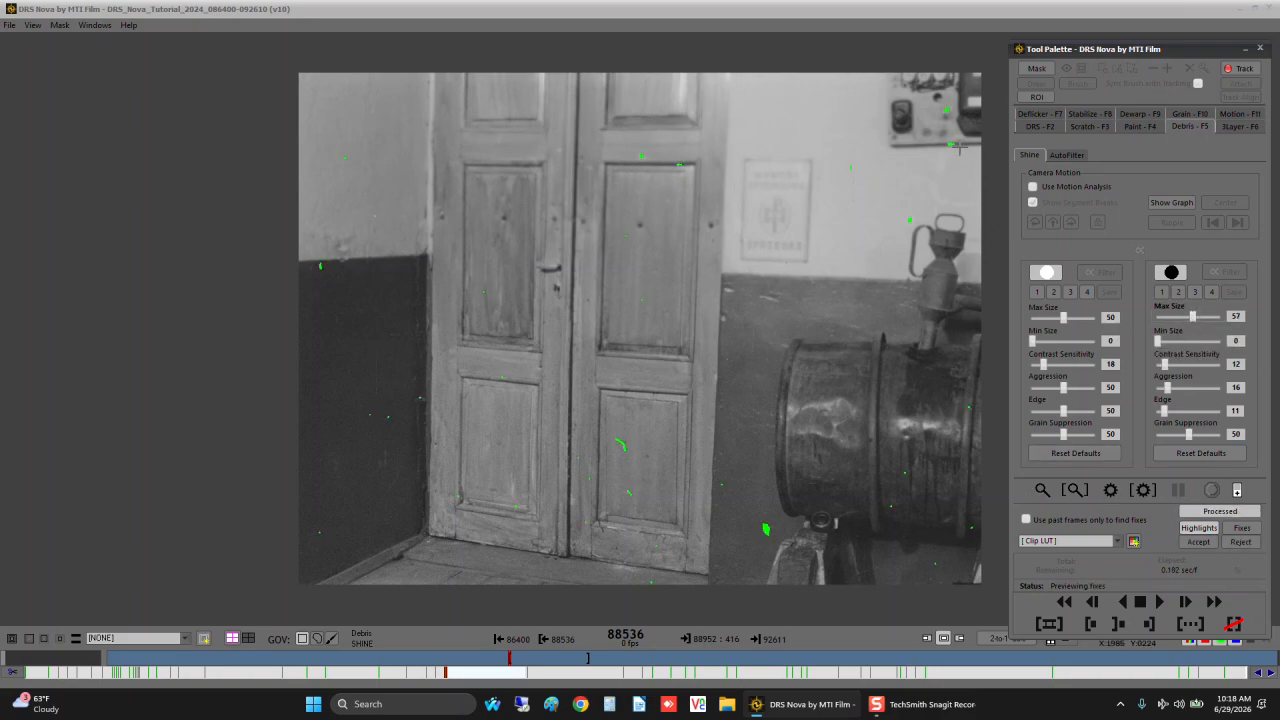
# Set the dark filter's Aggression to 6, preview the frame and set the bright filter's Aggression to 42.
pyautogui.moveTo(1166, 390); pyautogui.dragTo(1161, 390)
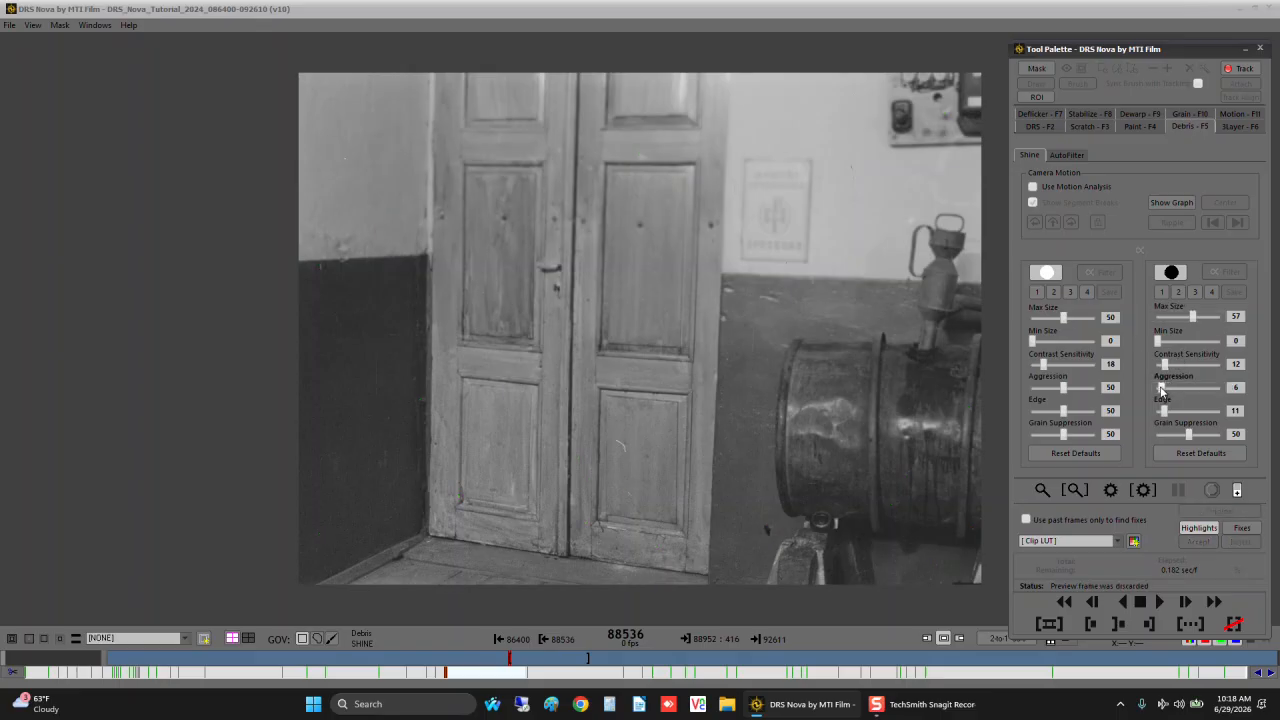
pyautogui.click(1042, 491)
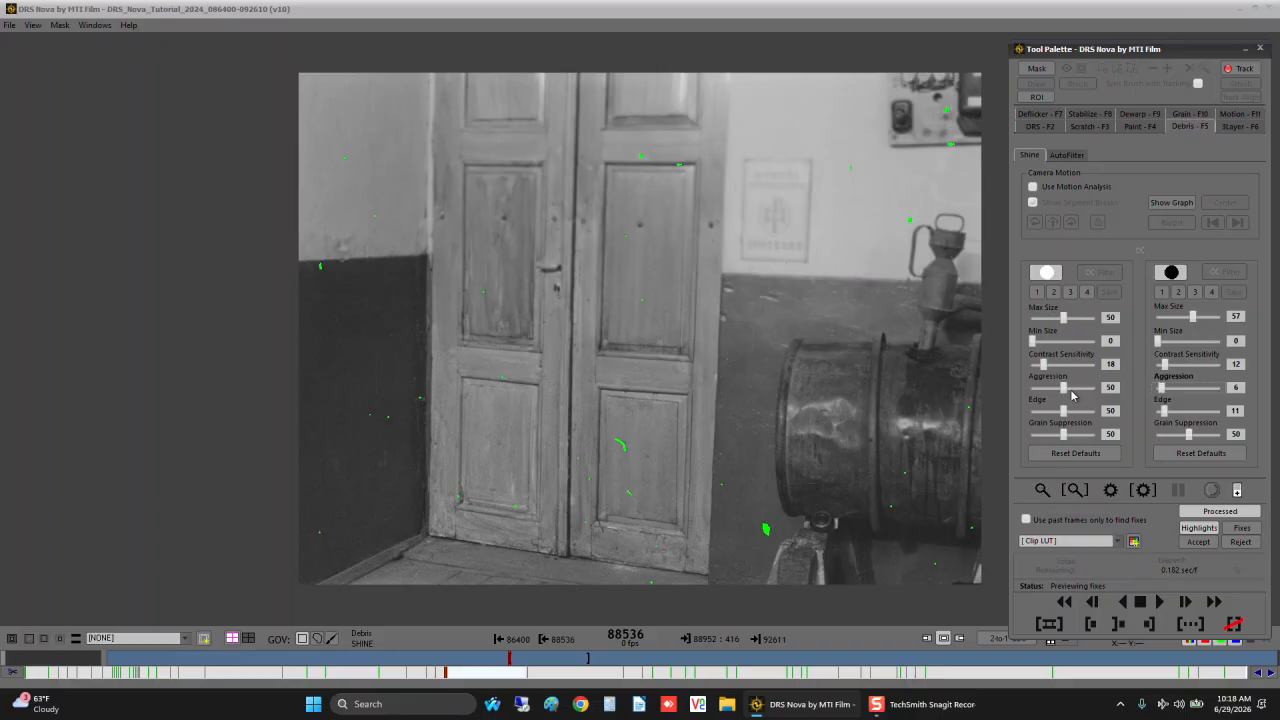
pyautogui.moveTo(1066, 388); pyautogui.dragTo(1061, 391)
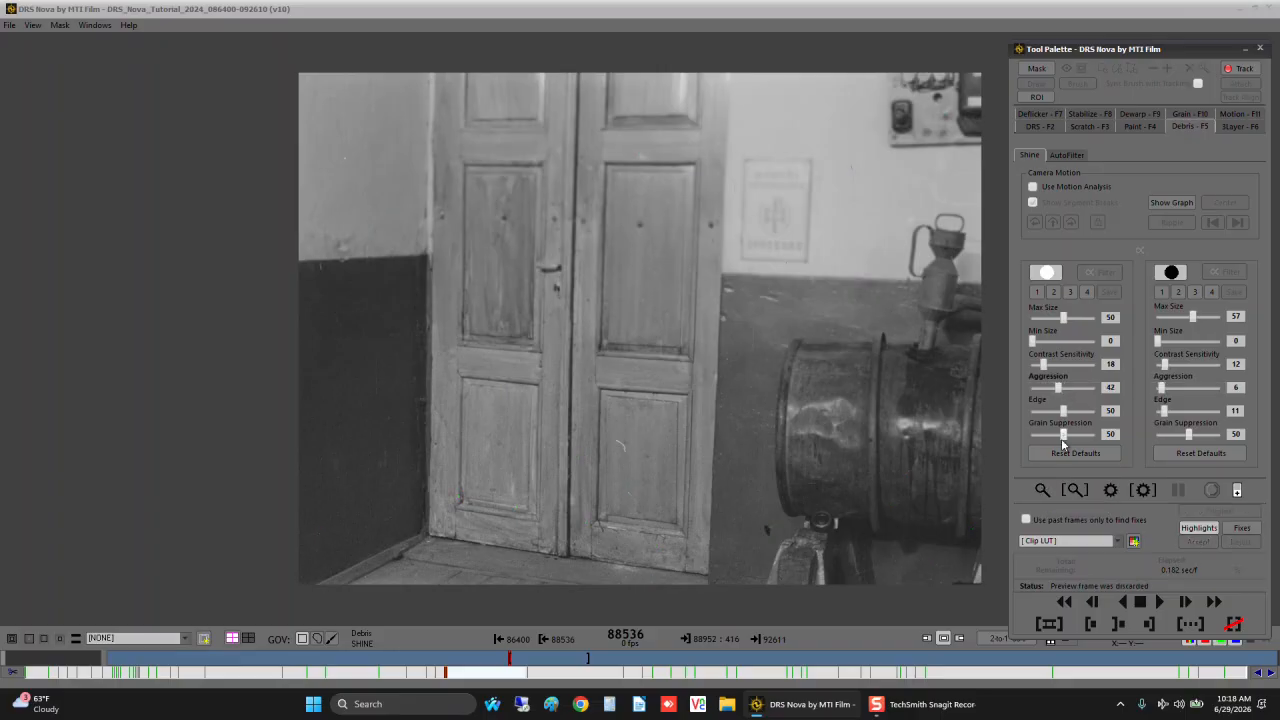
# Preview the debris fixes on frame 88536, then advance to frame 88549 and preview the fixes there.
pyautogui.click(1043, 491)
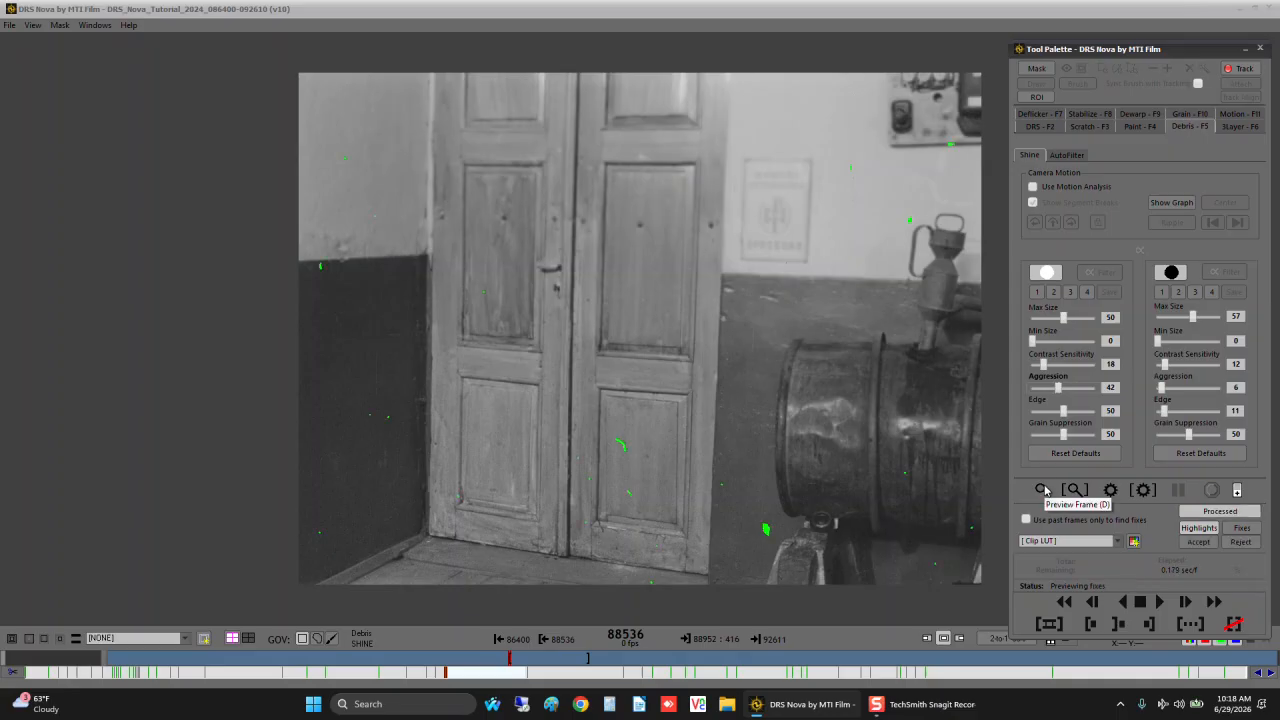
pyautogui.press('f')
pyautogui.press('f')
pyautogui.press('f')
pyautogui.press('f')
pyautogui.press('f')
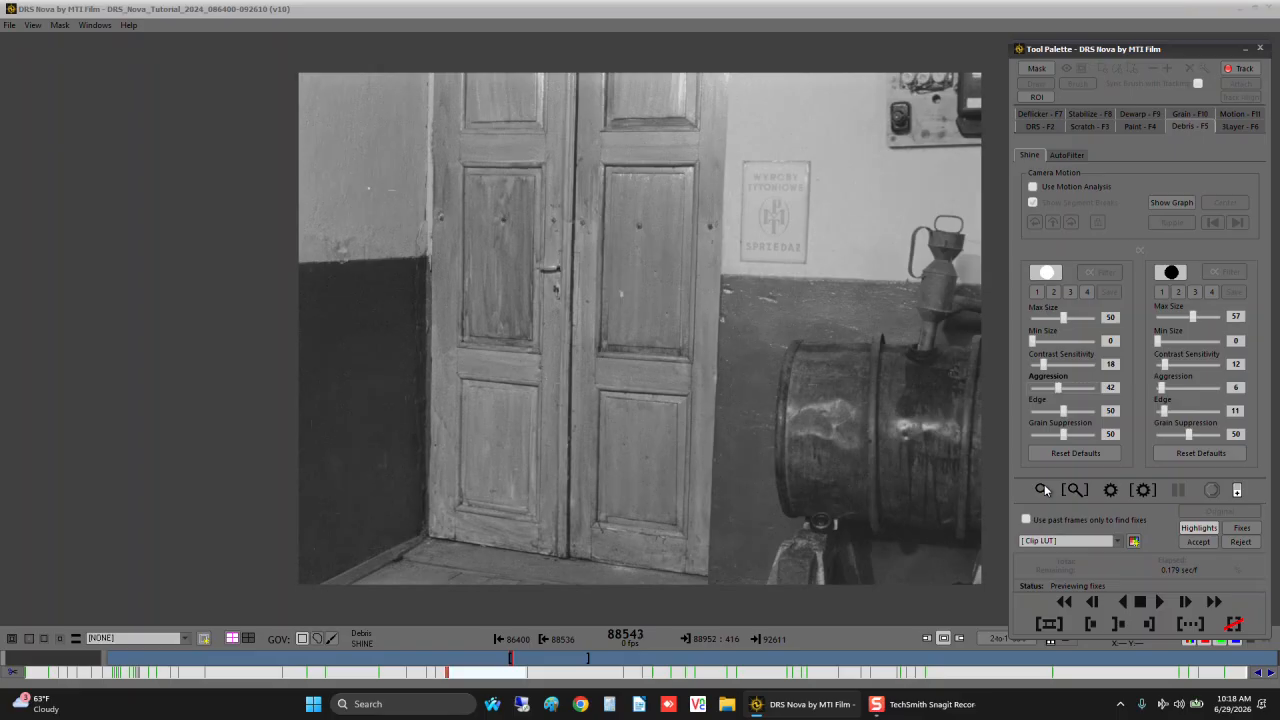
pyautogui.press('f')
pyautogui.press('f')
pyautogui.press('f')
pyautogui.press('f')
pyautogui.press('f')
pyautogui.press('f')
pyautogui.press('f')
pyautogui.press('f')
pyautogui.press('f')
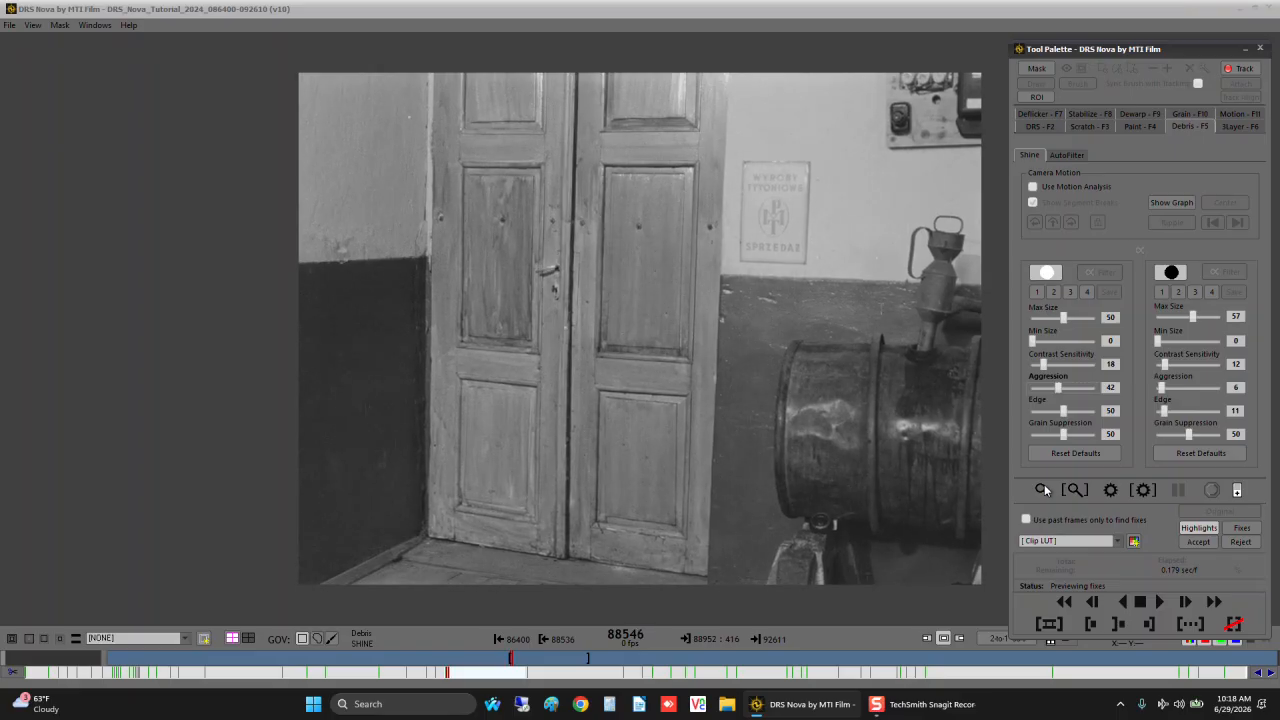
pyautogui.press('d')
pyautogui.press('d')
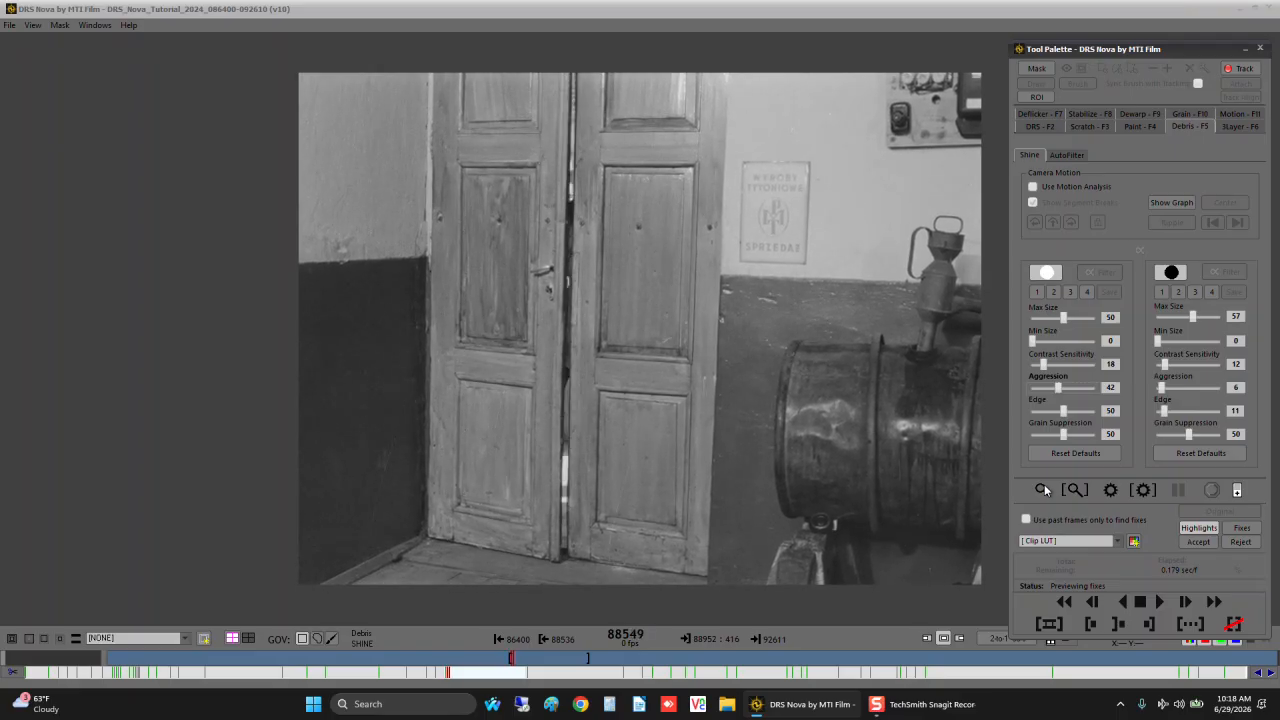
pyautogui.click(1040, 491)
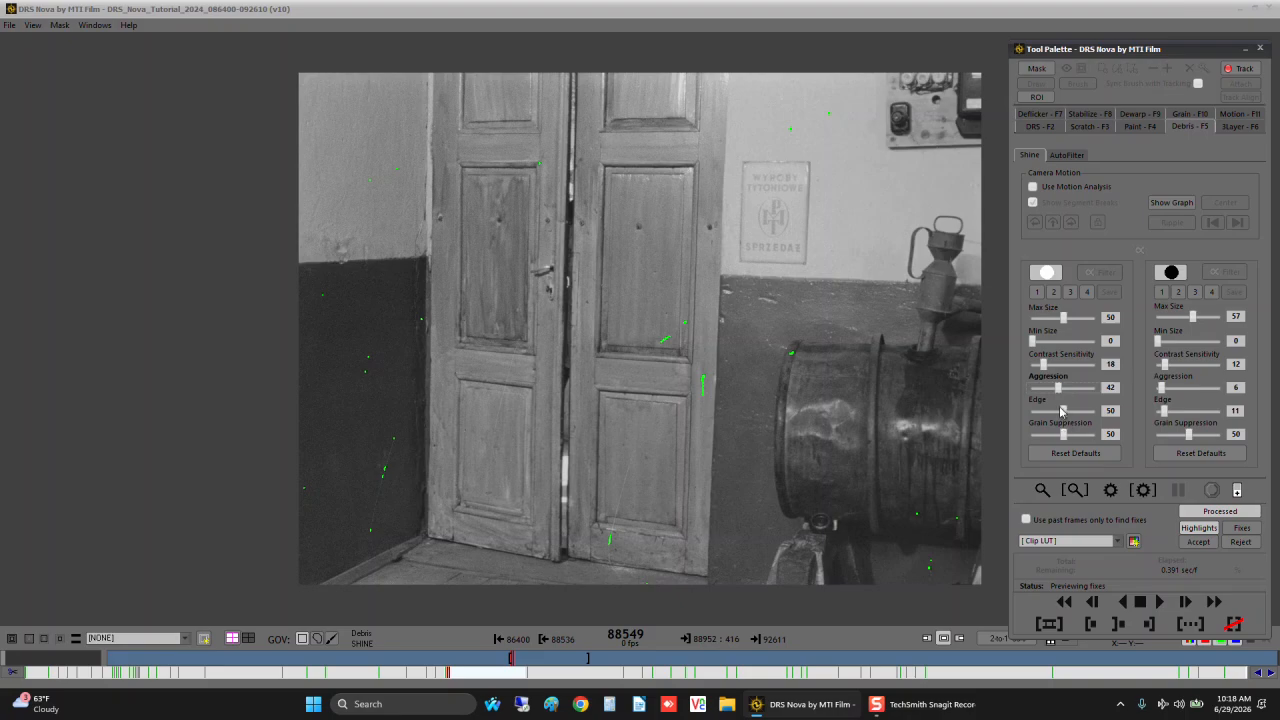
# Set the bright filter's Edge to 54 and try Aggression values of 55 and 68, previewing the frame after each change.
pyautogui.moveTo(1063, 414); pyautogui.dragTo(1066, 389)
pyautogui.click(1042, 490)
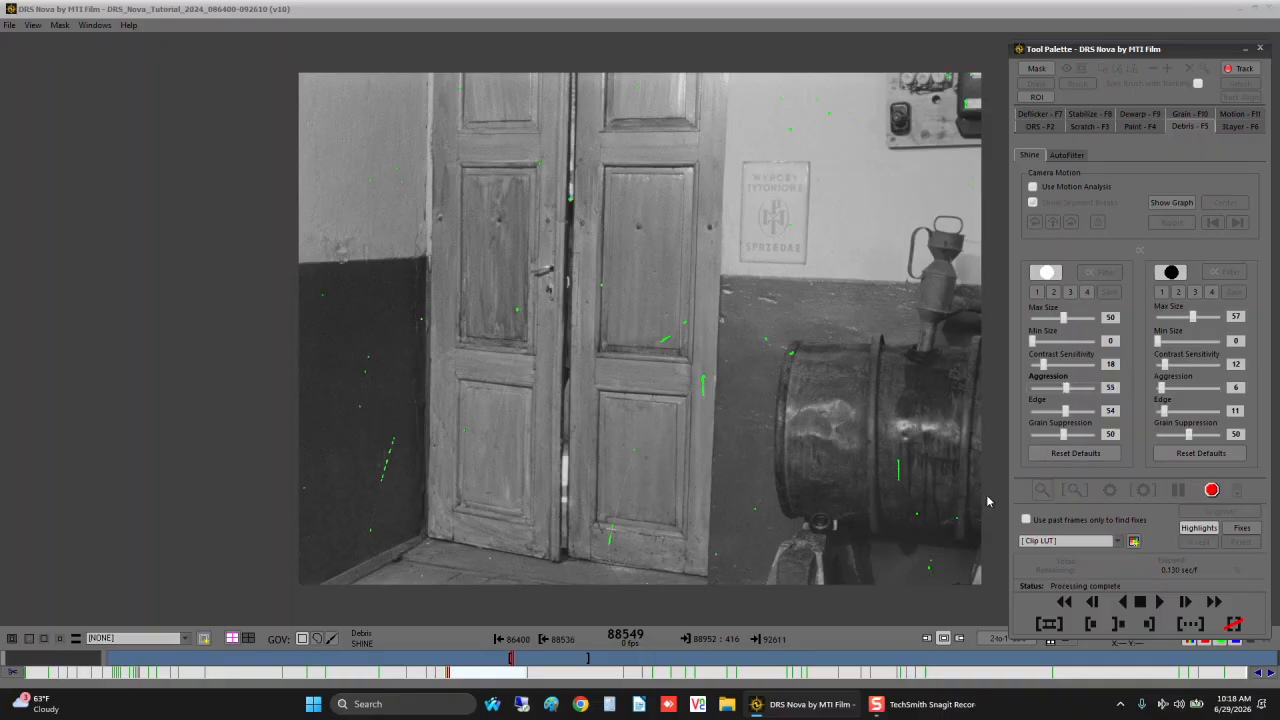
pyautogui.moveTo(1066, 388); pyautogui.dragTo(1075, 388)
pyautogui.click(1042, 490)
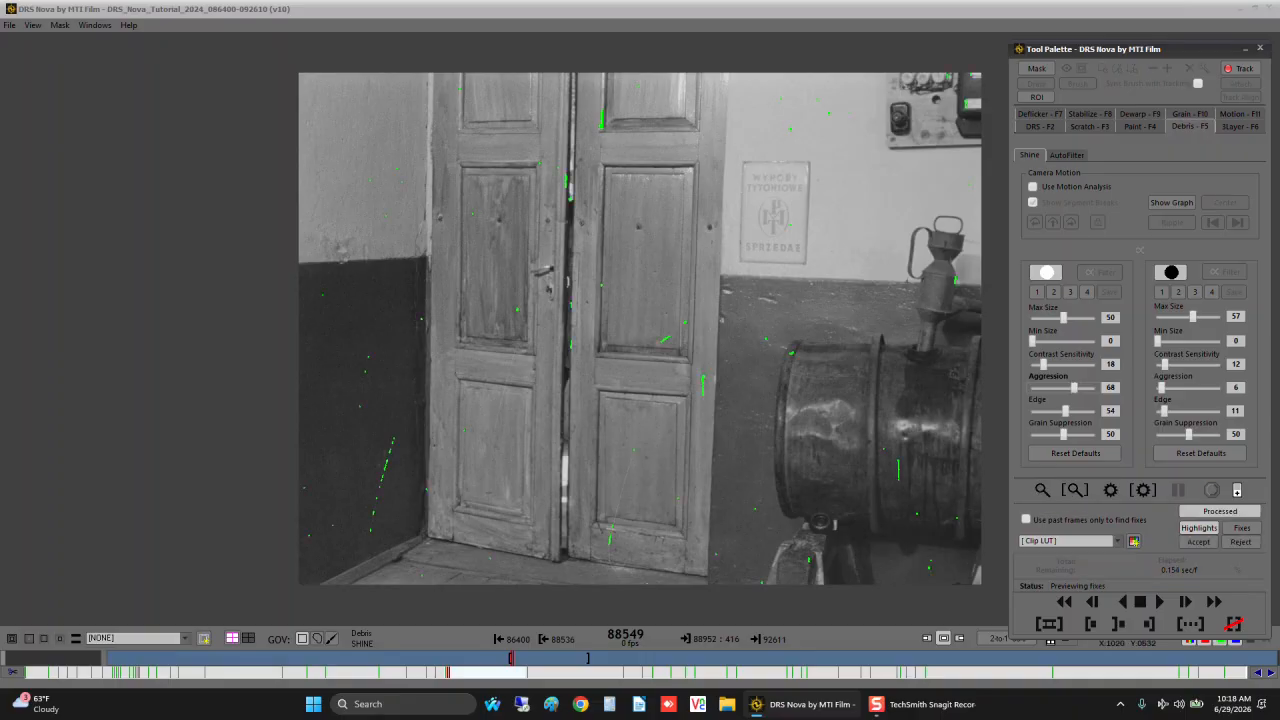
# Set the bright filter's Contrast Sensitivity to 11 and preview the fixes on frames 88549 and 88552.
pyautogui.moveTo(1055, 367); pyautogui.dragTo(1038, 367)
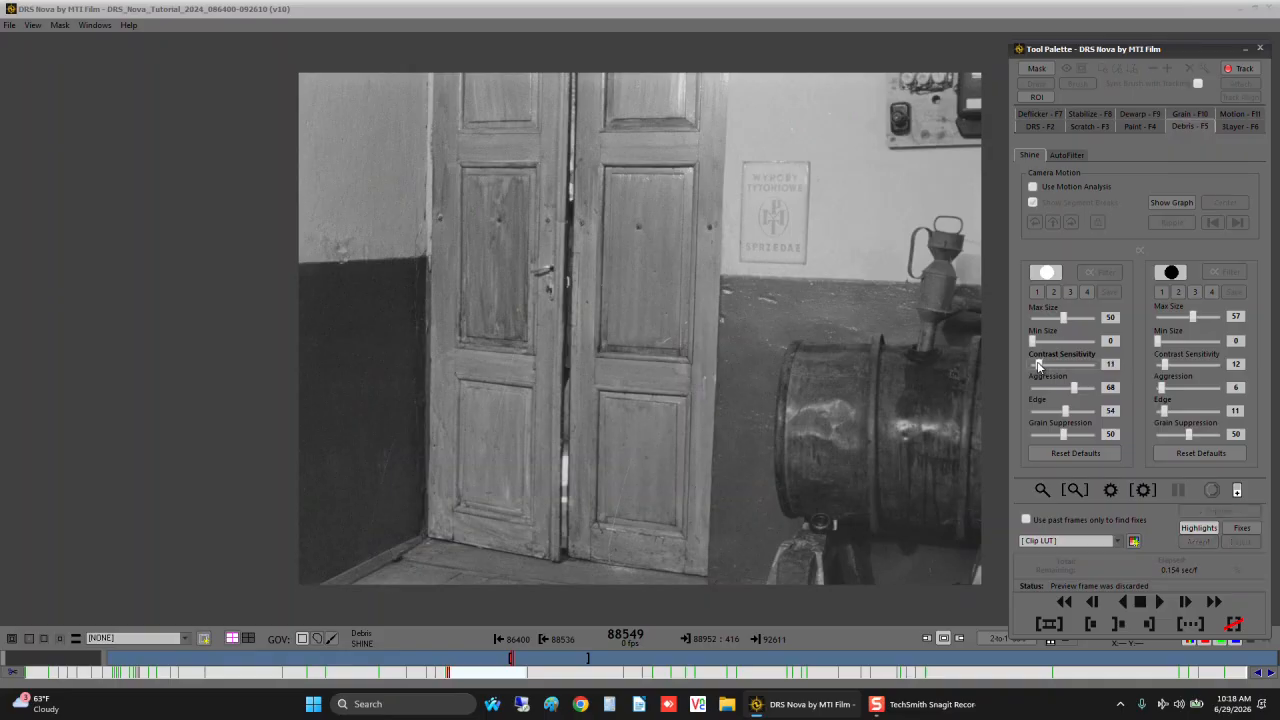
pyautogui.click(1042, 490)
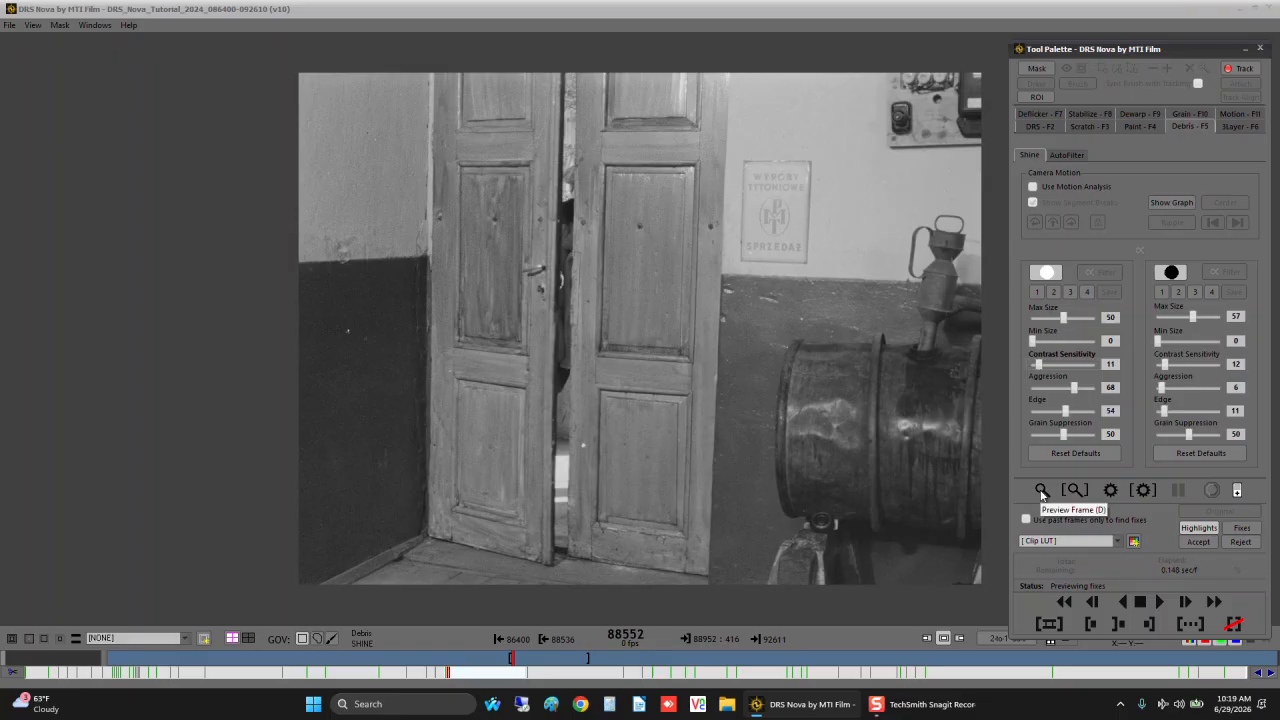
pyautogui.click(1040, 490)
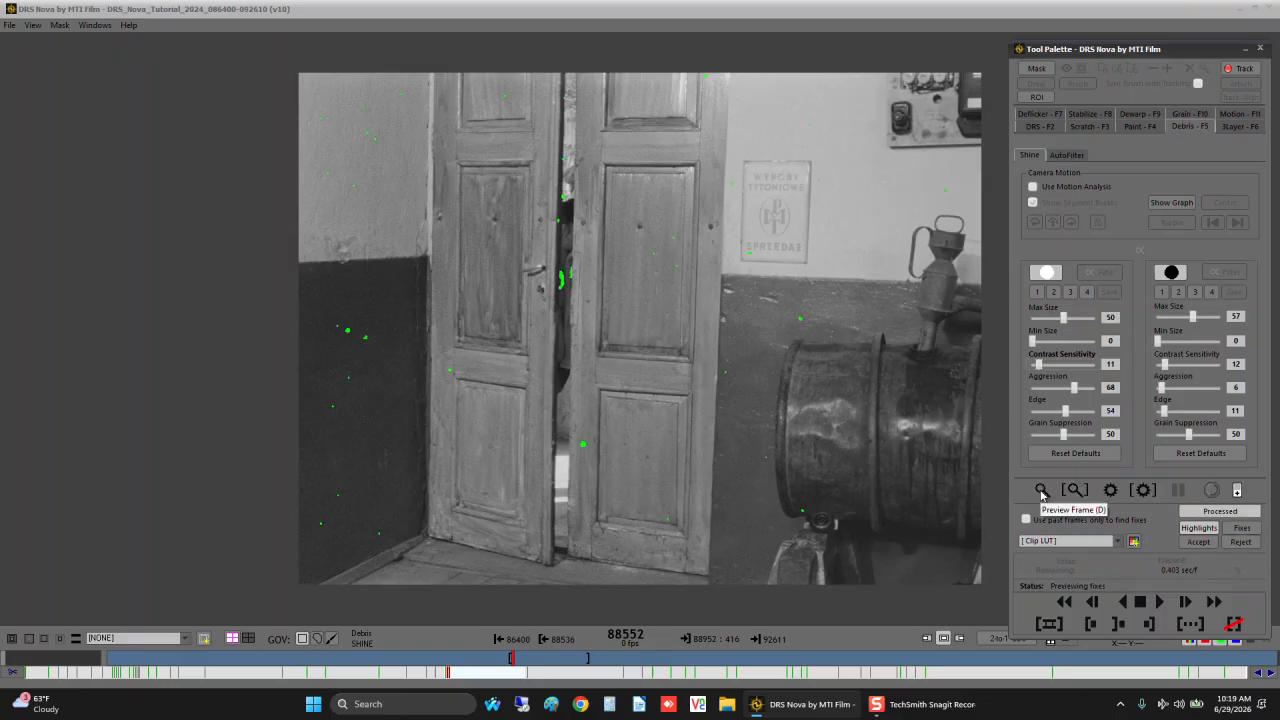
# Advance through the shot to frame 88627 and preview the debris fixes on the man in the doorway.
pyautogui.press('Right')
pyautogui.press('Right')
pyautogui.press('Right')
pyautogui.press('Right')
pyautogui.press('Right')
pyautogui.press('Right')
pyautogui.press('Right')
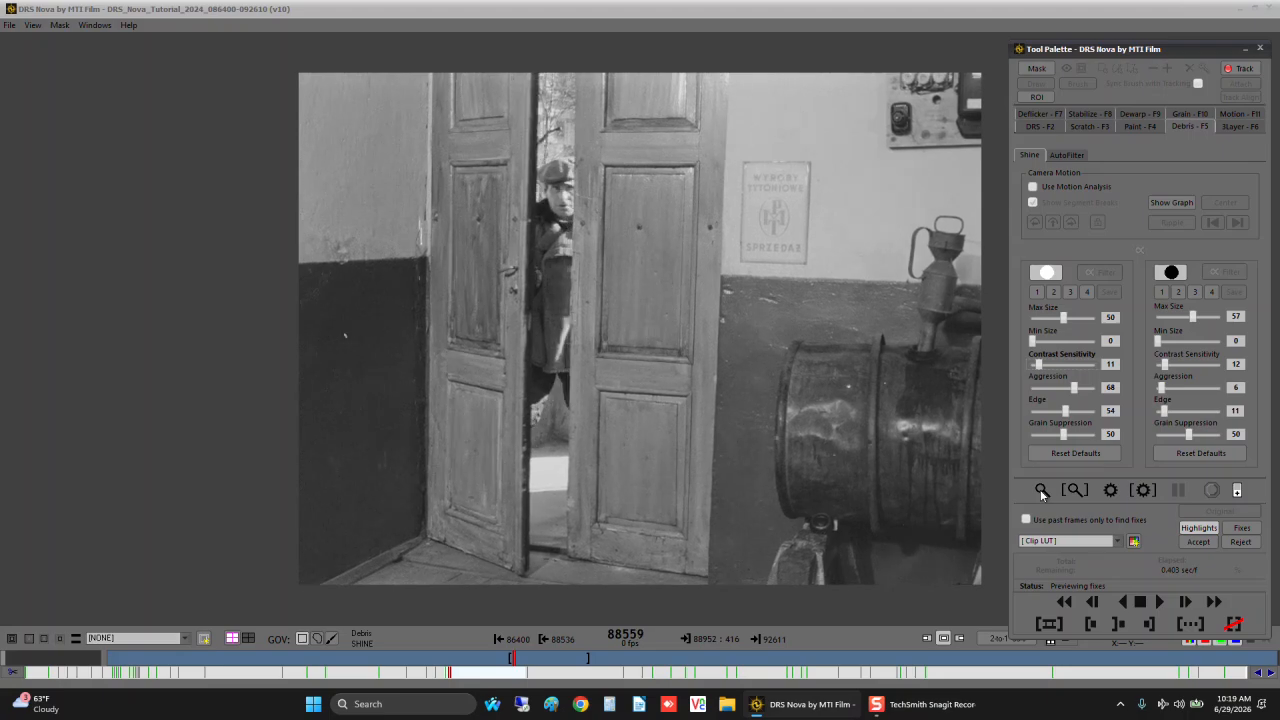
pyautogui.press('Right')
pyautogui.press('Right')
pyautogui.press('Right')
pyautogui.press('Right')
pyautogui.press('Right')
pyautogui.press('Right')
pyautogui.press('Right')
pyautogui.press('Right')
pyautogui.press('Right')
pyautogui.press('Right')
pyautogui.press('Right')
pyautogui.press('Right')
pyautogui.press('Right')
pyautogui.press('Right')
pyautogui.press('Right')
pyautogui.press('Right')
pyautogui.press('Right')
pyautogui.press('Right')
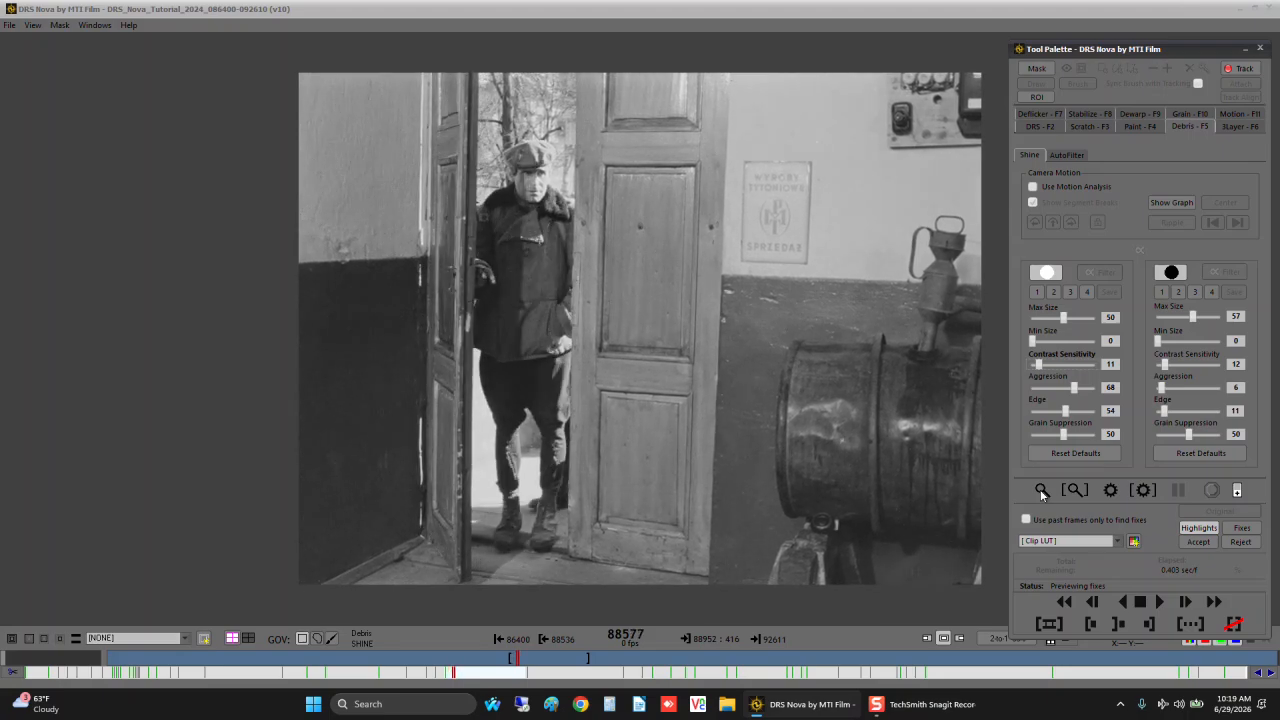
pyautogui.press('Right')
pyautogui.press('Right')
pyautogui.press('Right')
pyautogui.press('Right')
pyautogui.press('Right')
pyautogui.press('Right')
pyautogui.press('Right')
pyautogui.press('Right')
pyautogui.press('Right')
pyautogui.press('Right')
pyautogui.press('Right')
pyautogui.press('Right')
pyautogui.press('Right')
pyautogui.press('Right')
pyautogui.press('Right')
pyautogui.press('Right')
pyautogui.press('Right')
pyautogui.press('Right')
pyautogui.press('Right')
pyautogui.press('Right')
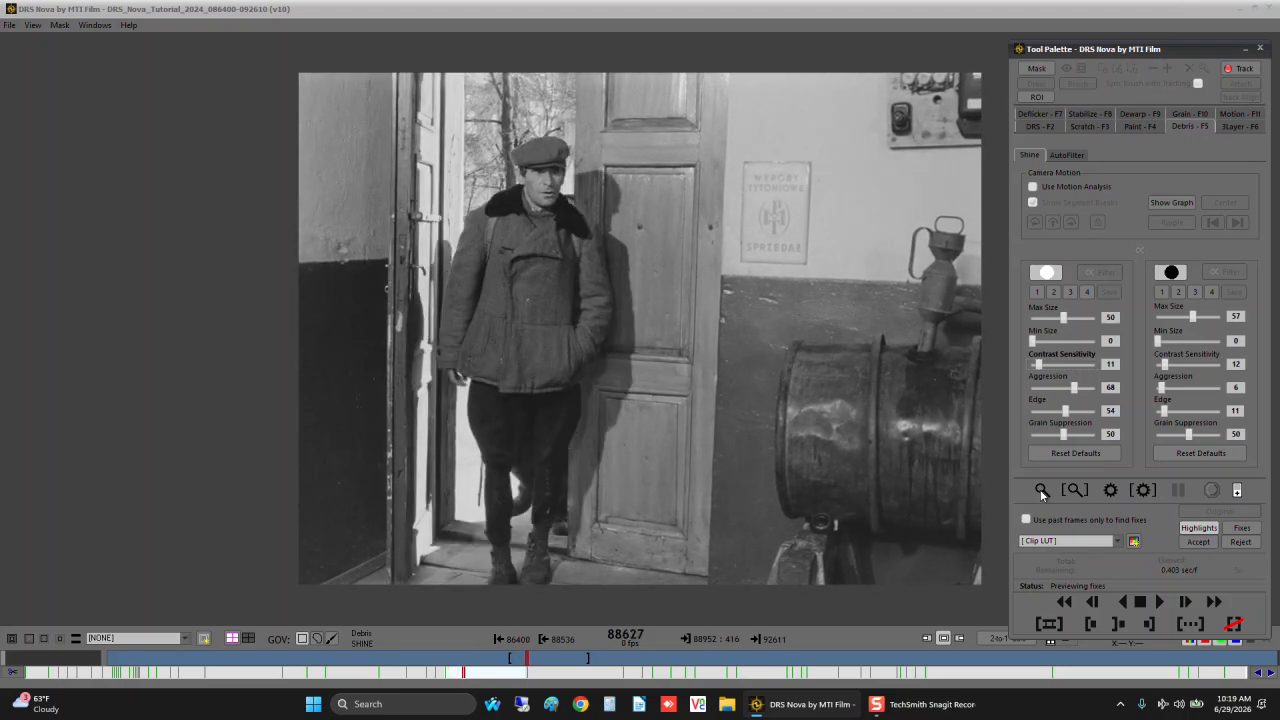
pyautogui.click(1041, 491)
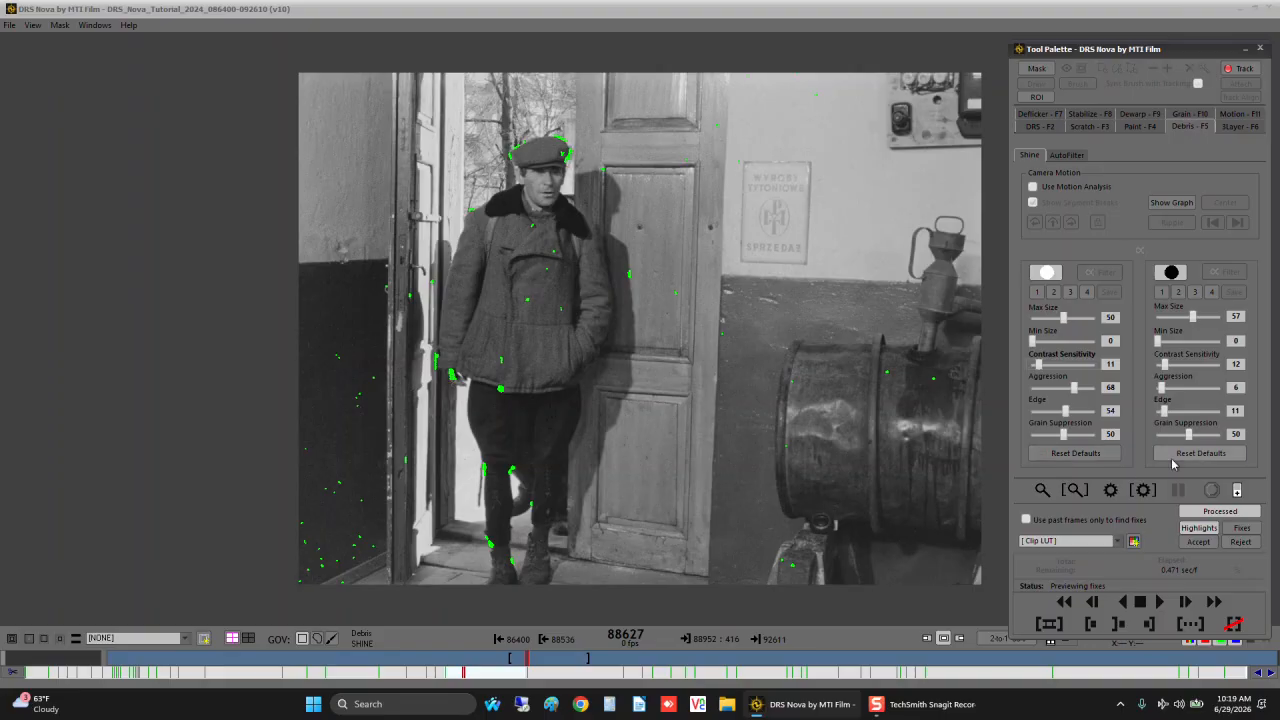
# Set the dark filter's Max Size to 60 and the bright filter's Aggression to 47, then preview the fixes again, including on frame 88630.
pyautogui.moveTo(1191, 319); pyautogui.dragTo(1187, 318)
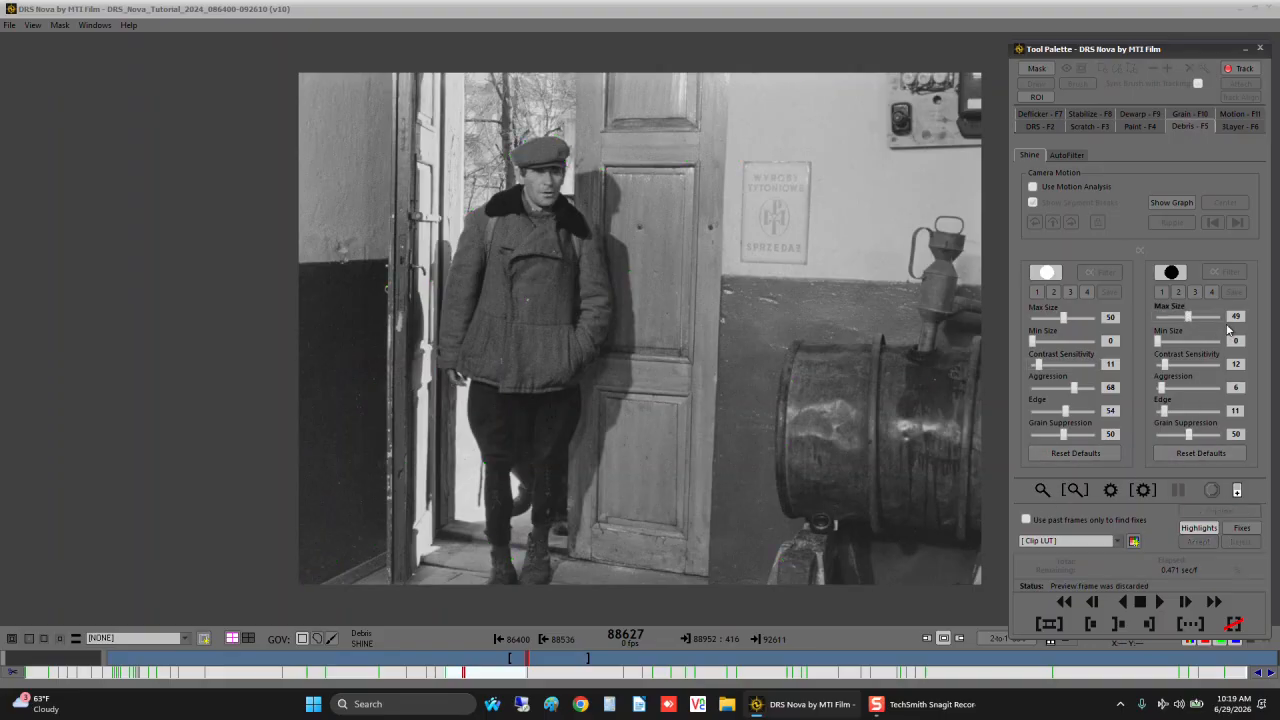
pyautogui.write('60')
pyautogui.press('Return')
pyautogui.moveTo(1074, 388)
pyautogui.mouseDown()
pyautogui.moveTo(1088, 392)
pyautogui.moveTo(1062, 388)
pyautogui.mouseUp()
pyautogui.click(1041, 492)
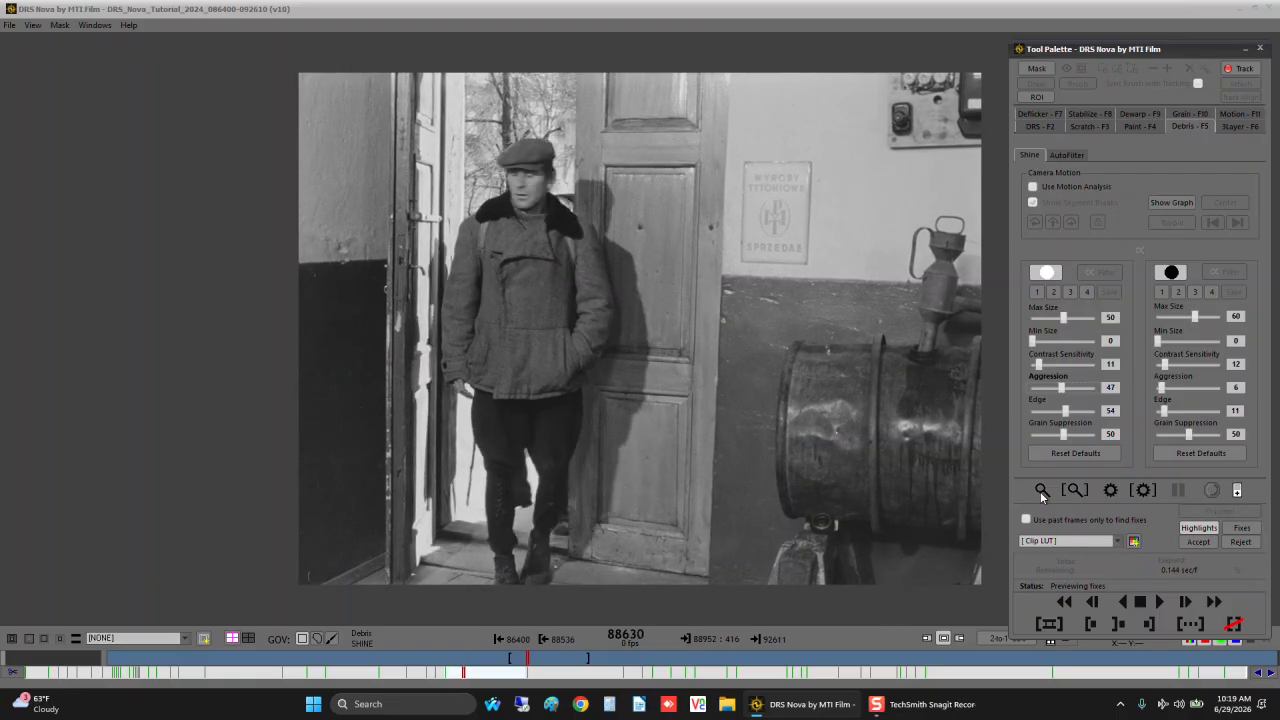
pyautogui.click(1042, 490)
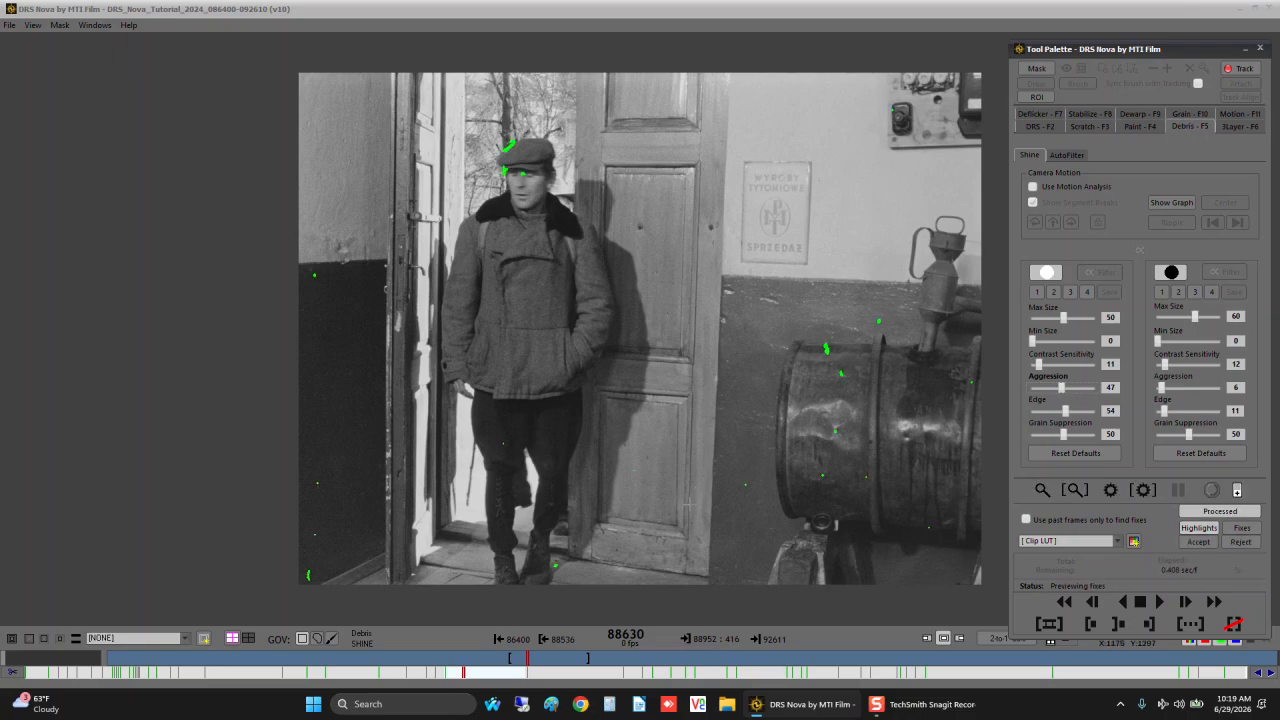
# Render the debris fixes over the marked range starting at frame 88536, then play back the result and return to the mark-in frame.
pyautogui.hotkey('shift', 'e')
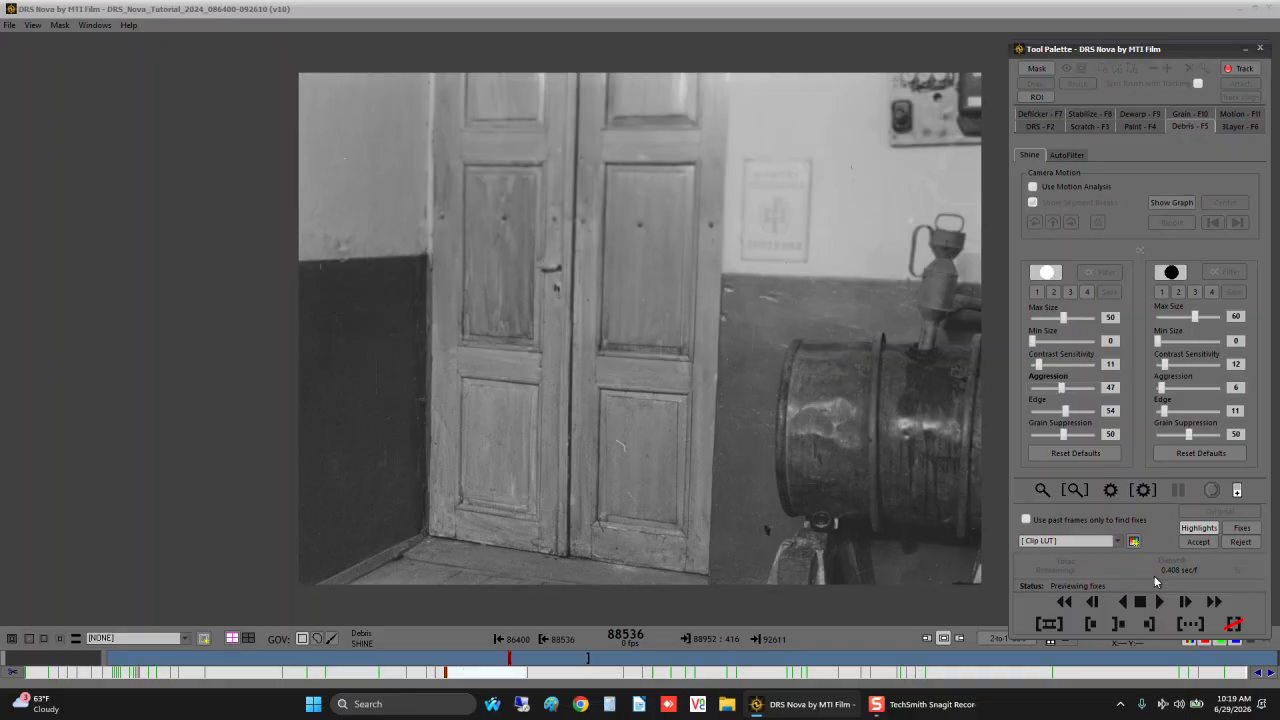
pyautogui.click(1144, 491)
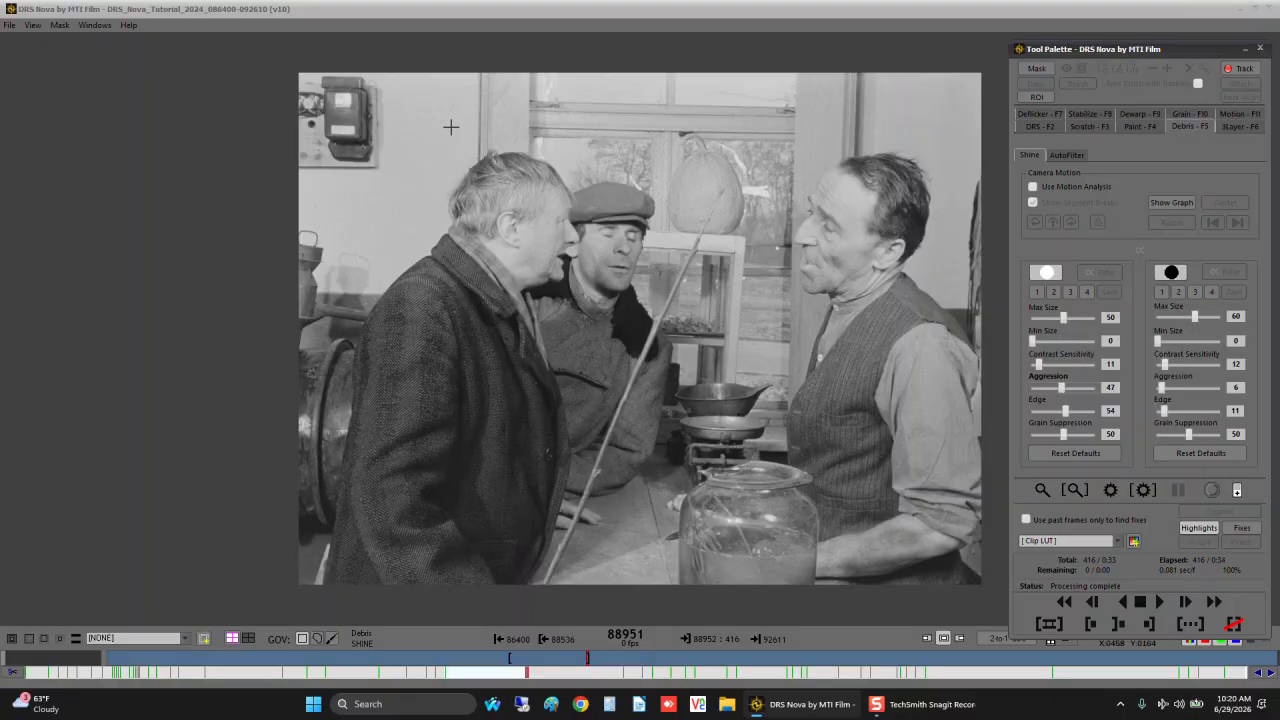
pyautogui.hotkey('shift', 'e')
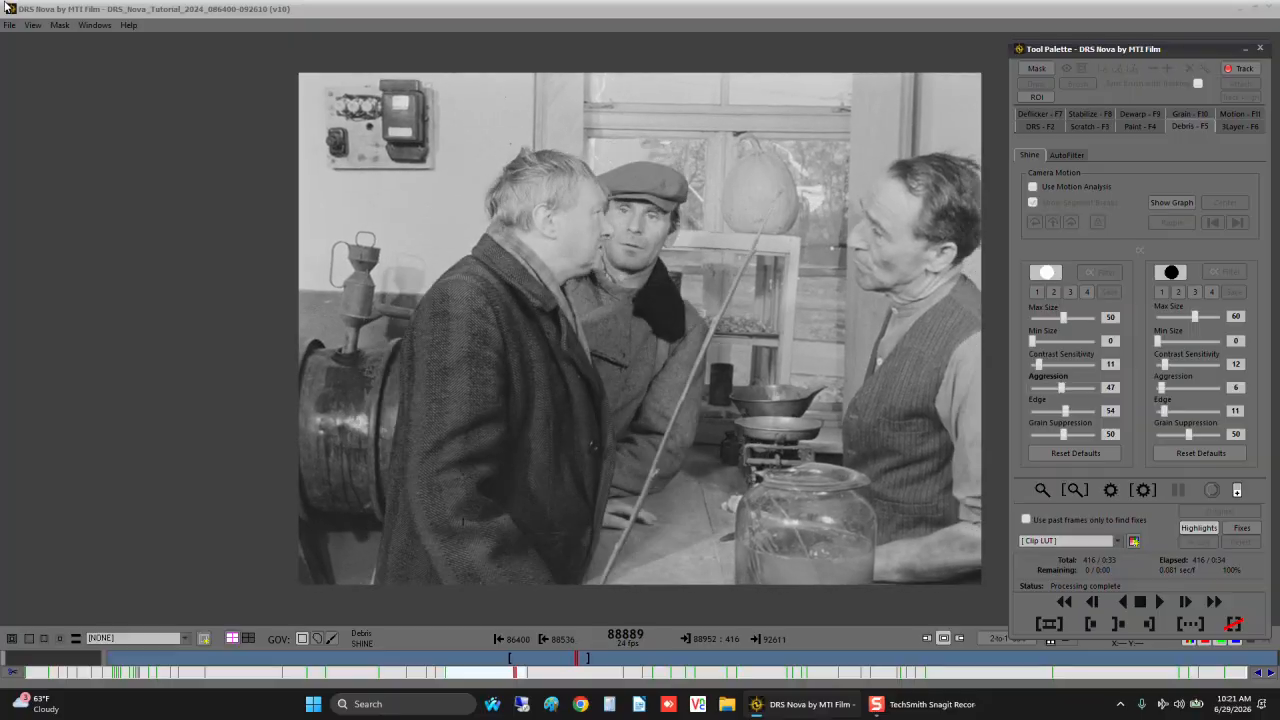
pyautogui.press('space')
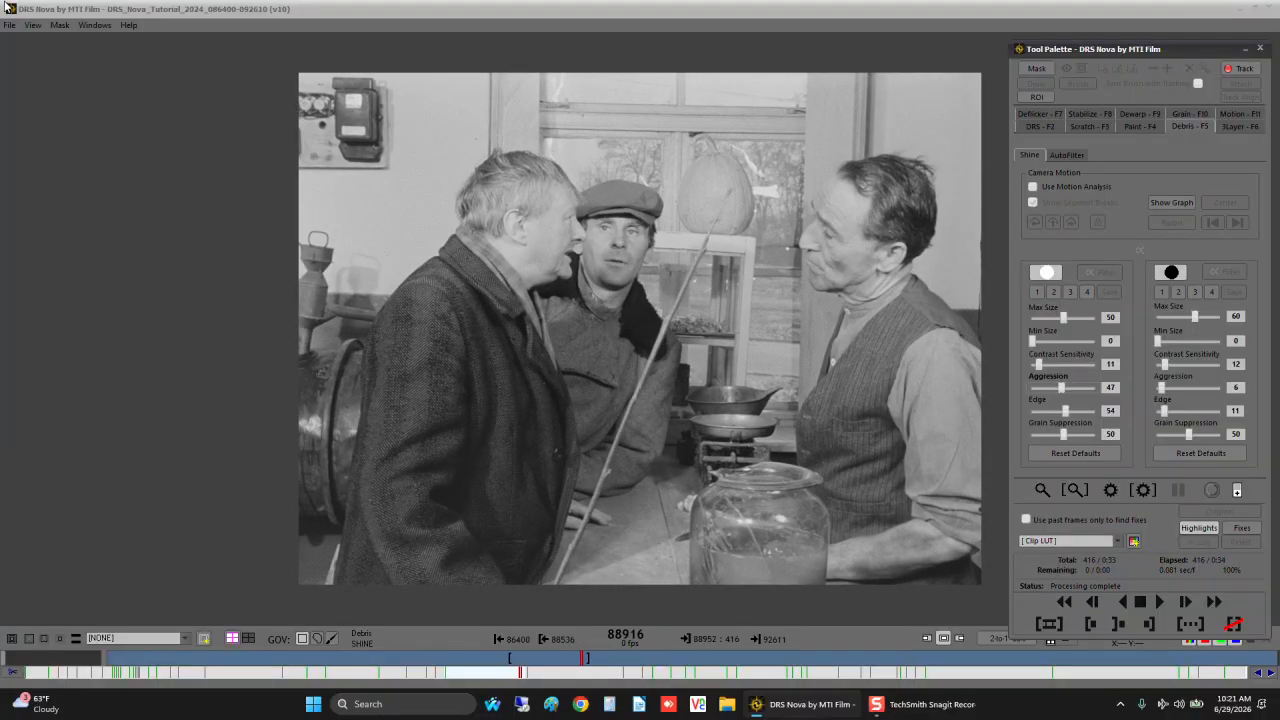
pyautogui.hotkey('shift', 'i')
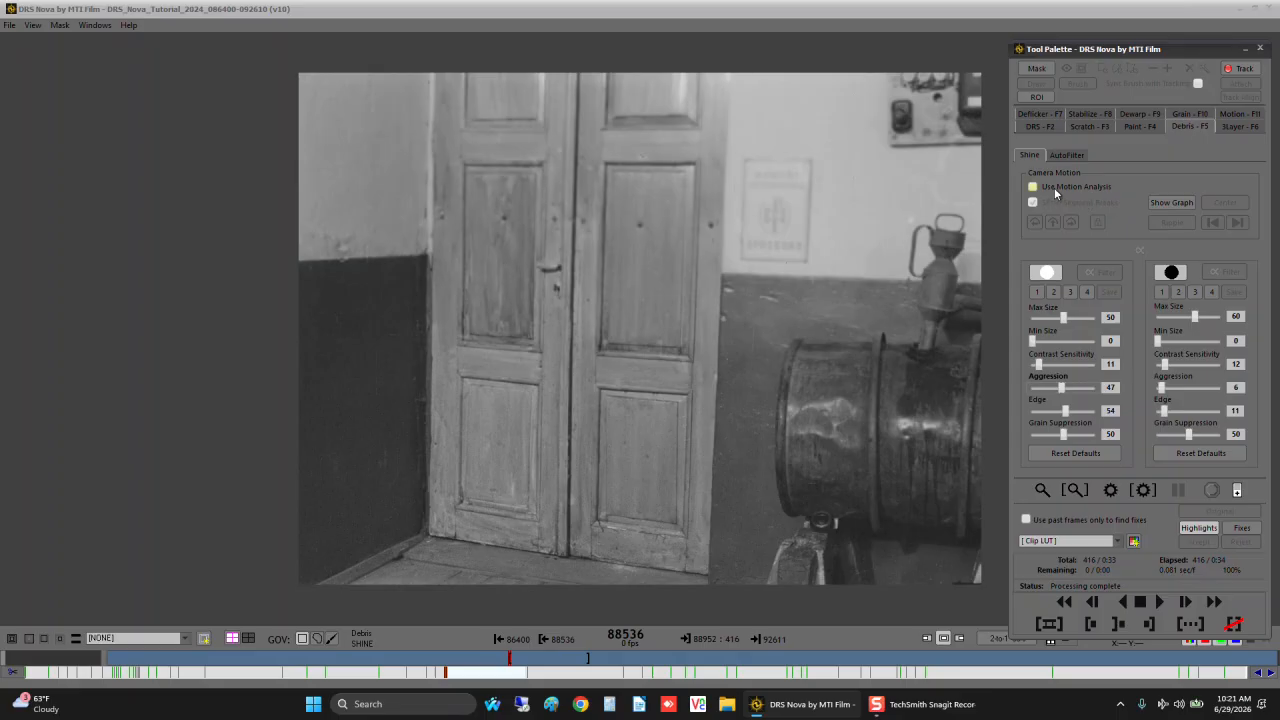
# Open the Motion tool, center the camera motion graph on the marked shot, play the shot against it and return to the mark-in frame.
pyautogui.click(1234, 116)
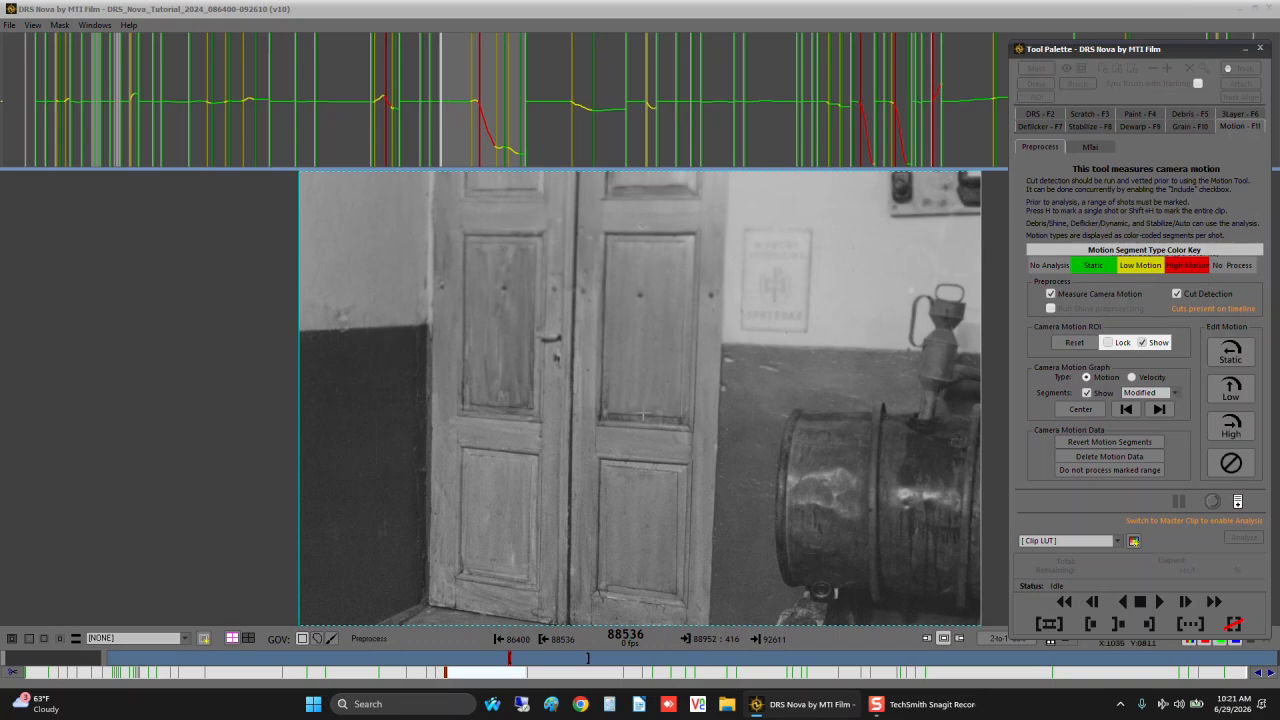
pyautogui.press('c')
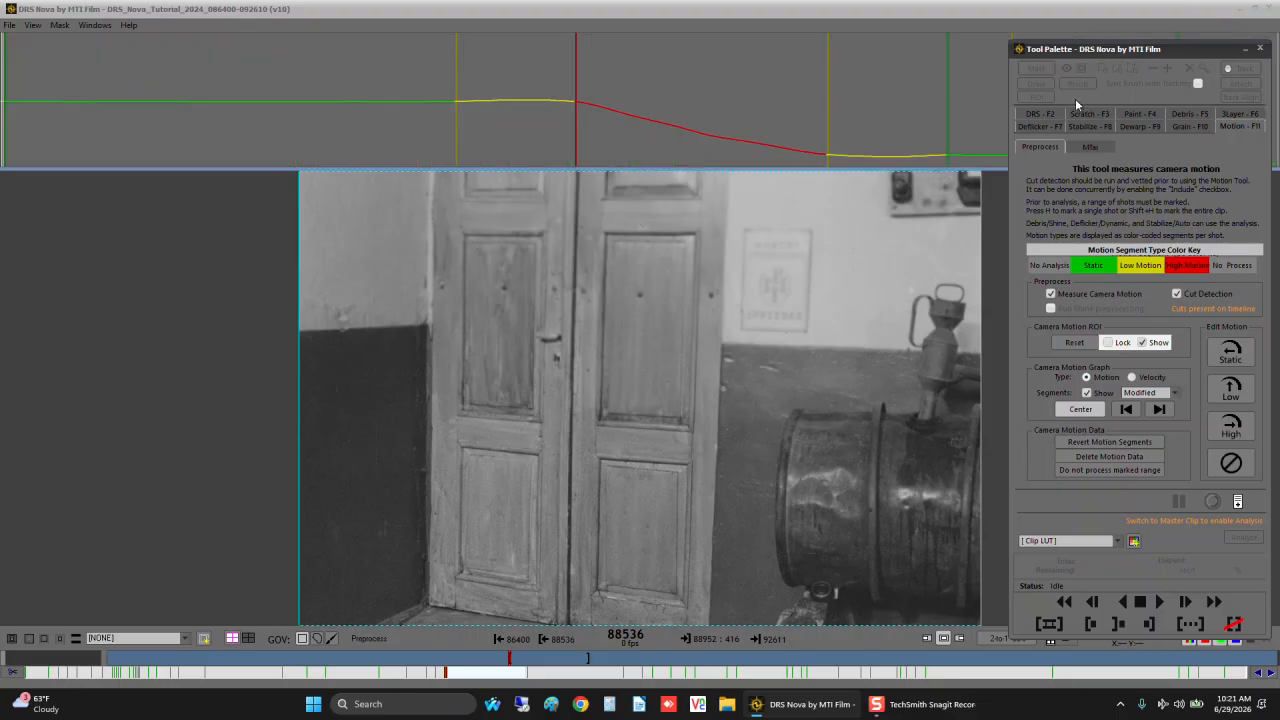
pyautogui.press('Tab')
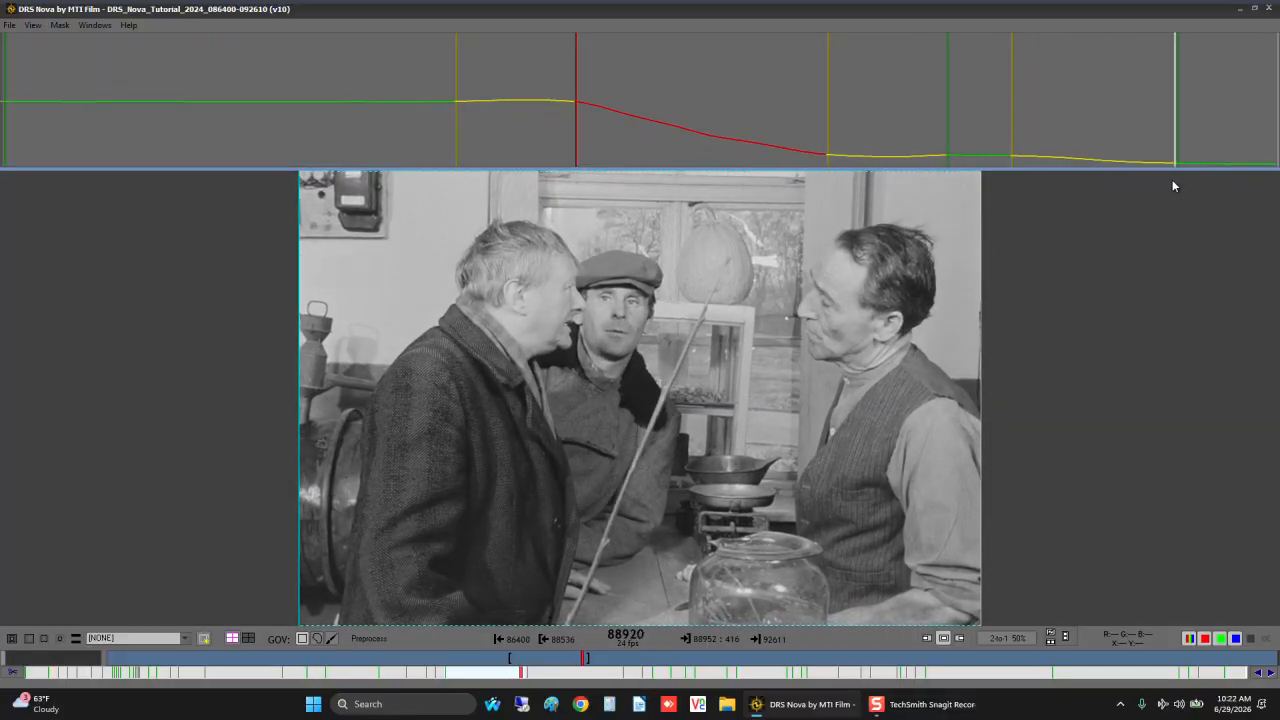
pyautogui.press('space')
pyautogui.hotkey('shift', 'i')
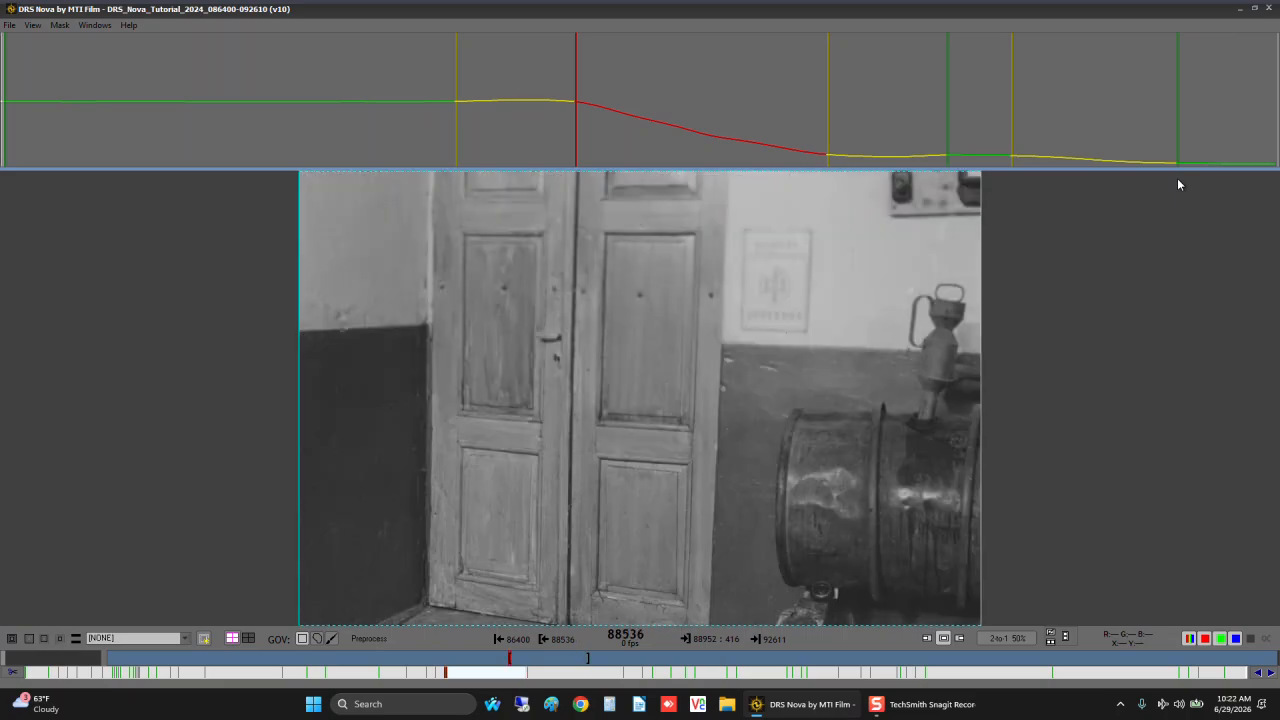
# Switch to automatic stabilization, hide the tracking graph, enable Use Motion Analysis and show the motion segment graph.
pyautogui.press('F11')
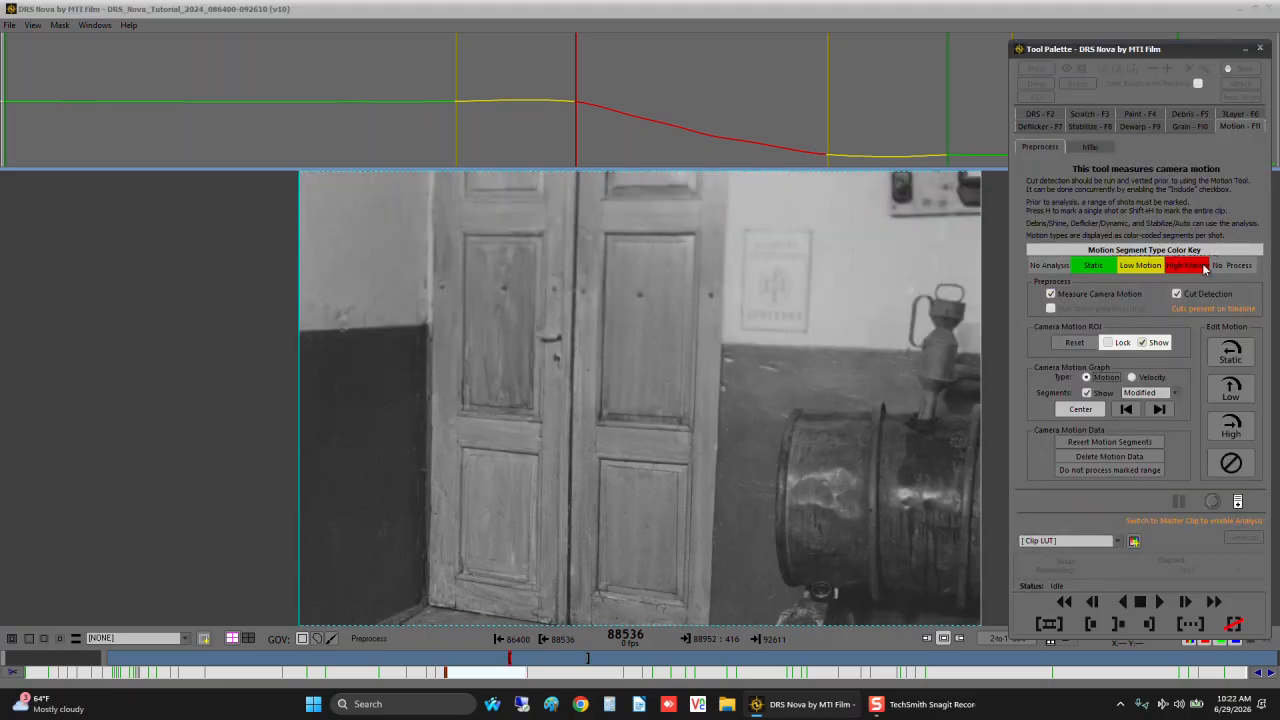
pyautogui.click(1080, 126)
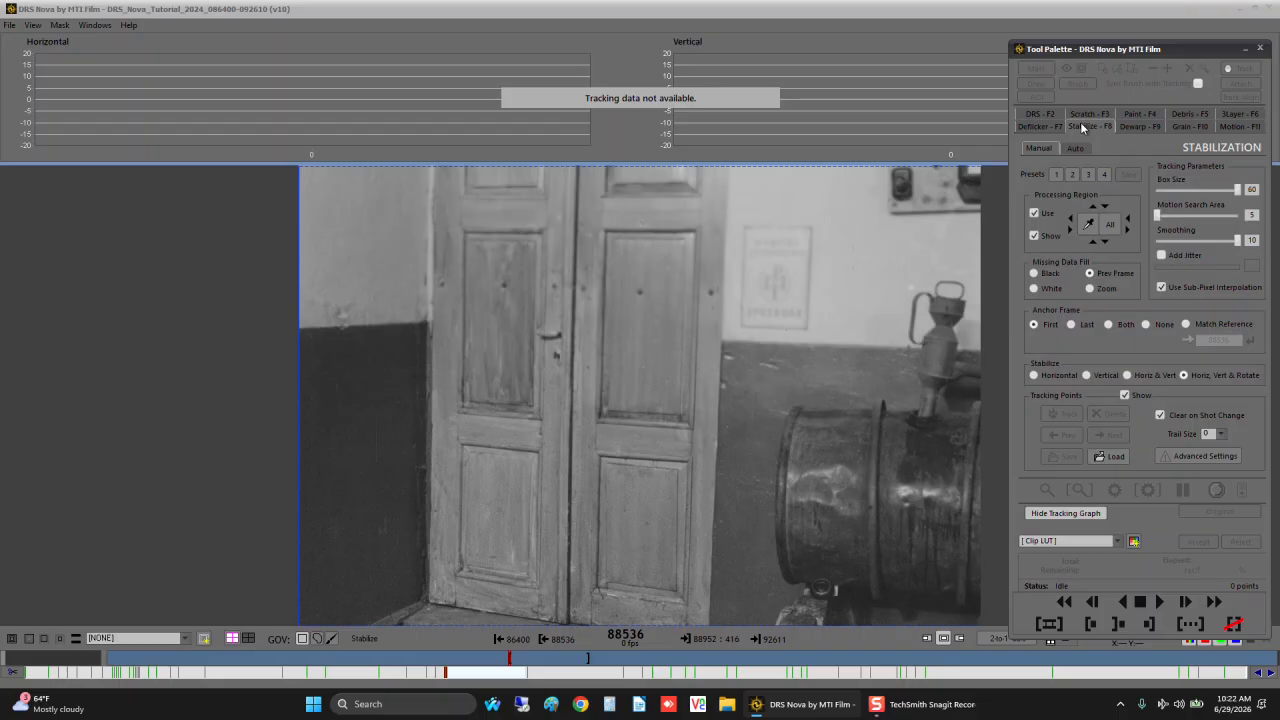
pyautogui.click(1053, 514)
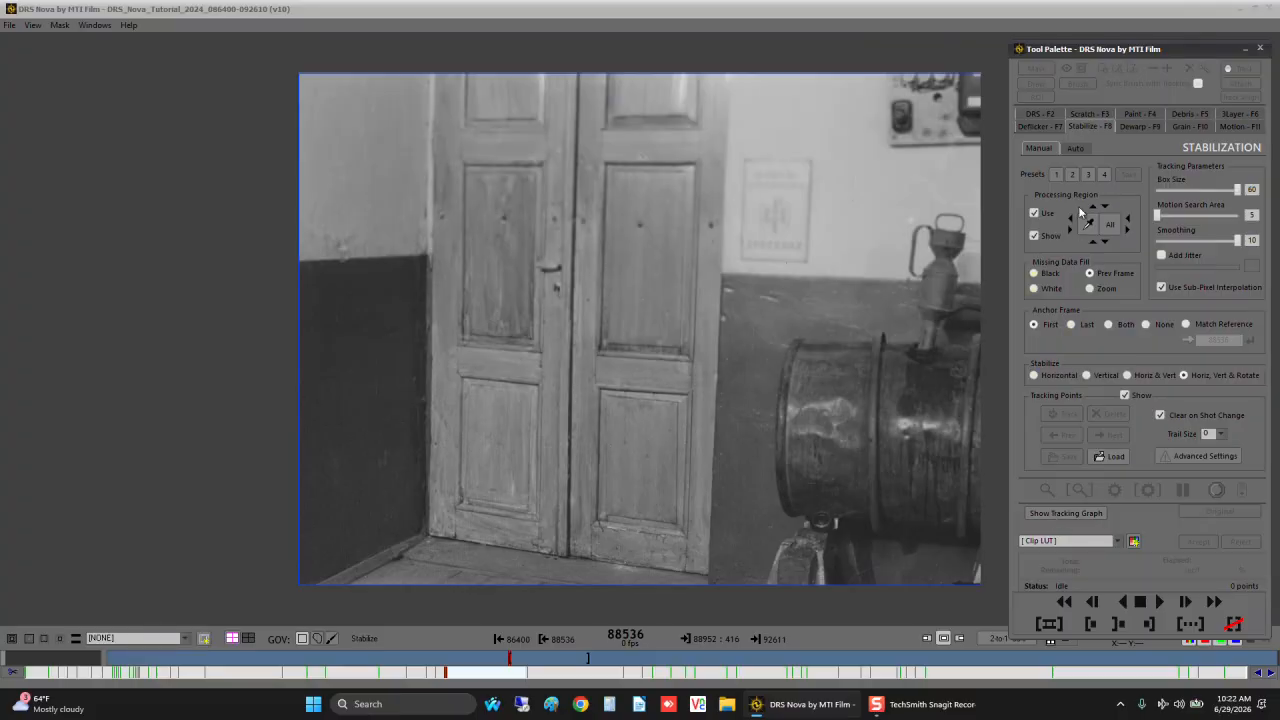
pyautogui.click(1086, 148)
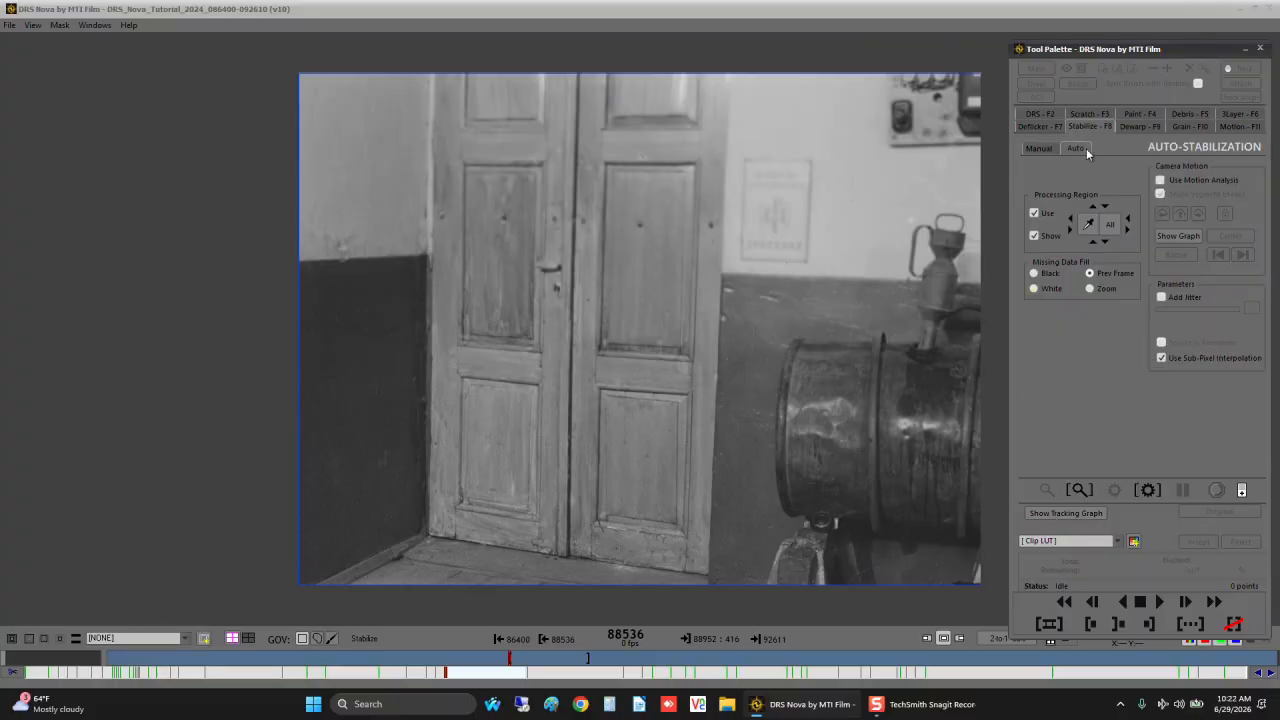
pyautogui.click(1160, 181)
pyautogui.click(1180, 236)
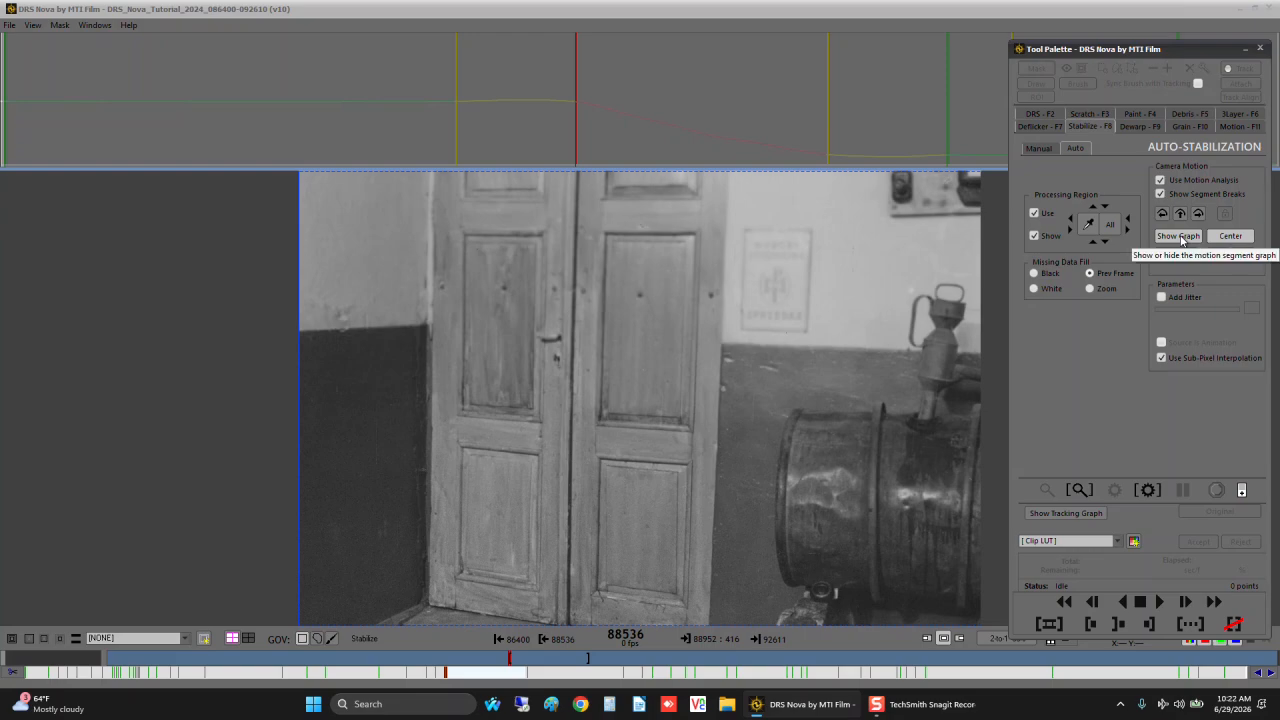
# Select the static motion segment at frame 88549 and ripple the selection to the shot's other static segments.
pyautogui.click(41, 148)
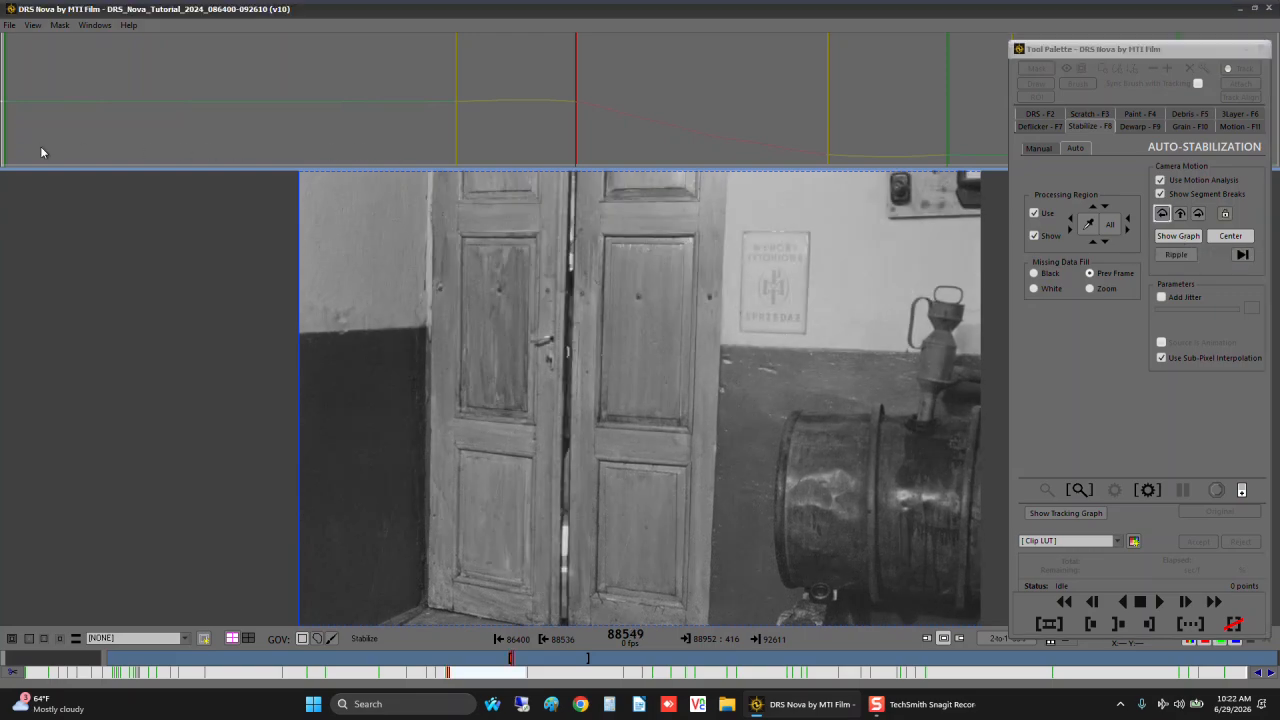
pyautogui.click(1162, 213)
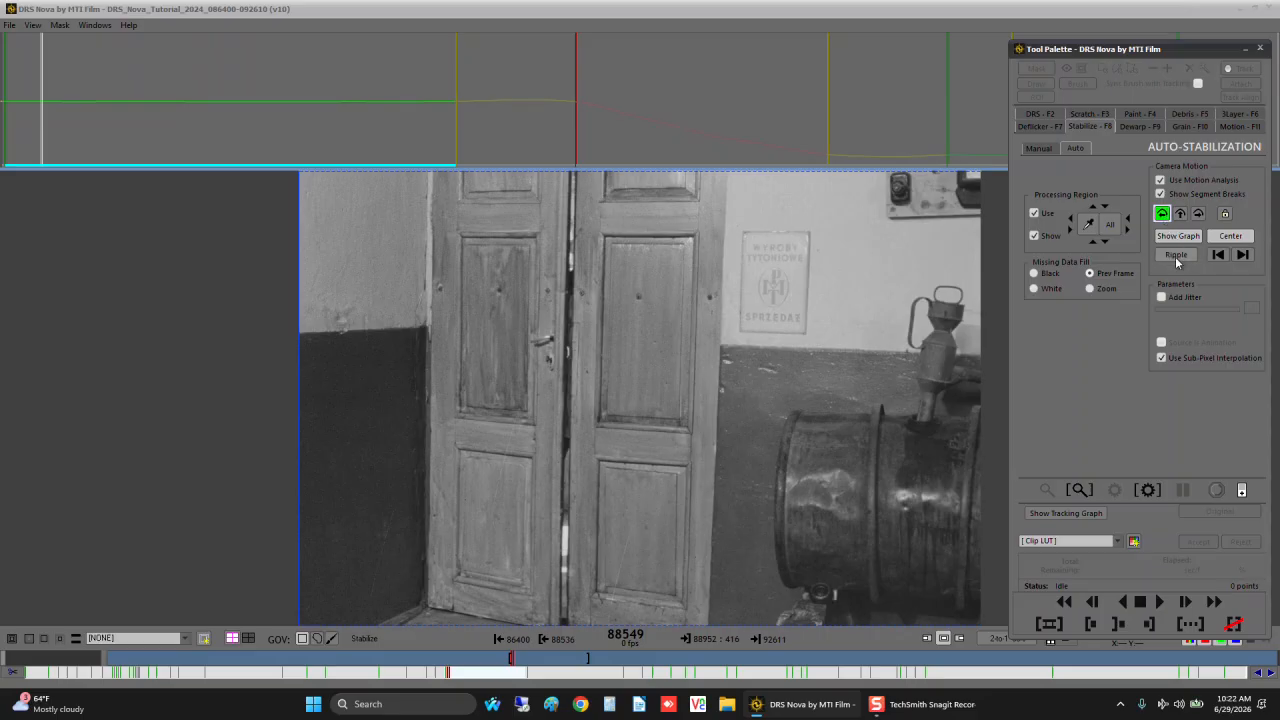
pyautogui.click(1175, 256)
# Enable processing of the yellow motion segment at frame 88689 and ripple it to the shot's other yellow segments.
pyautogui.moveTo(1134, 56); pyautogui.dragTo(1133, 212)
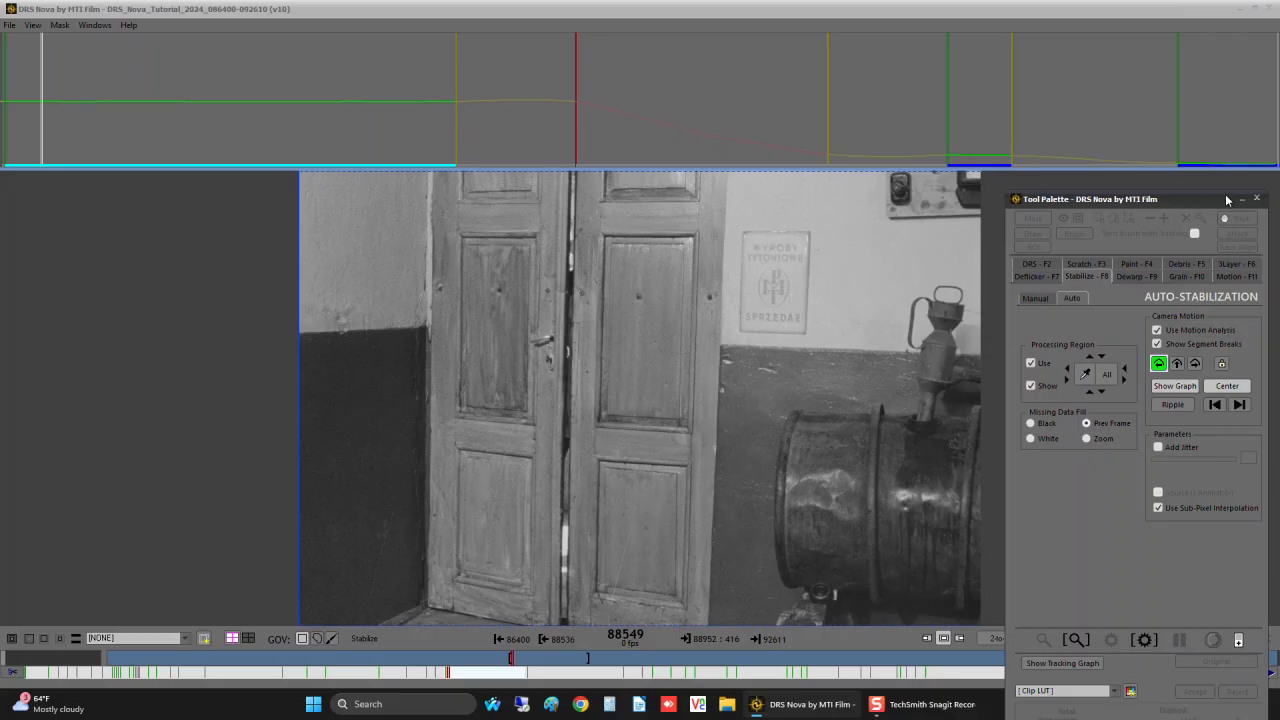
pyautogui.click(1177, 364)
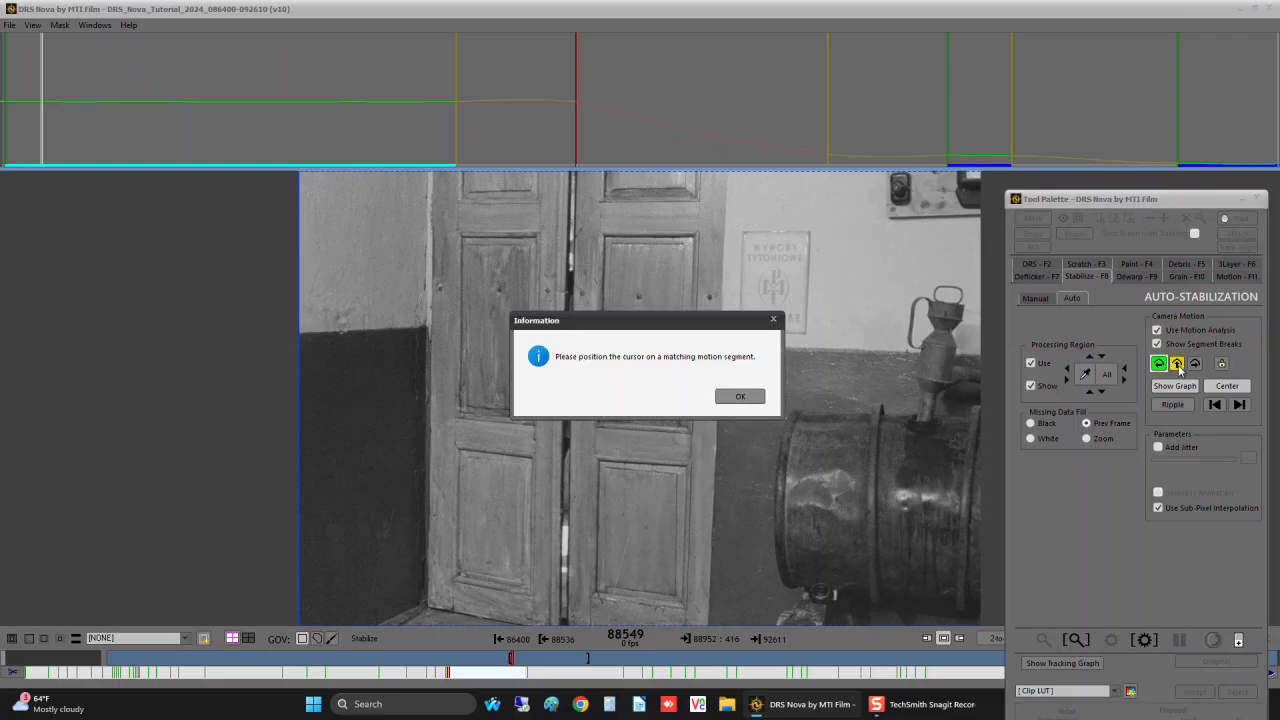
pyautogui.click(744, 397)
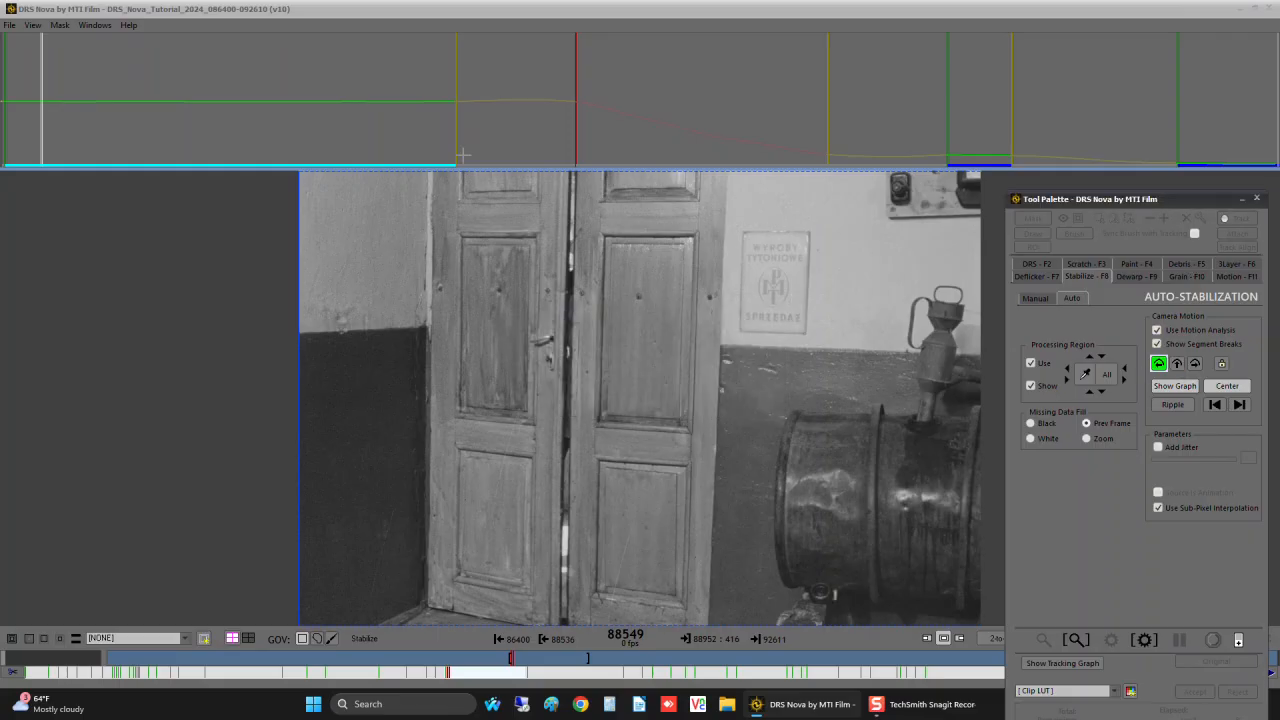
pyautogui.click(473, 155)
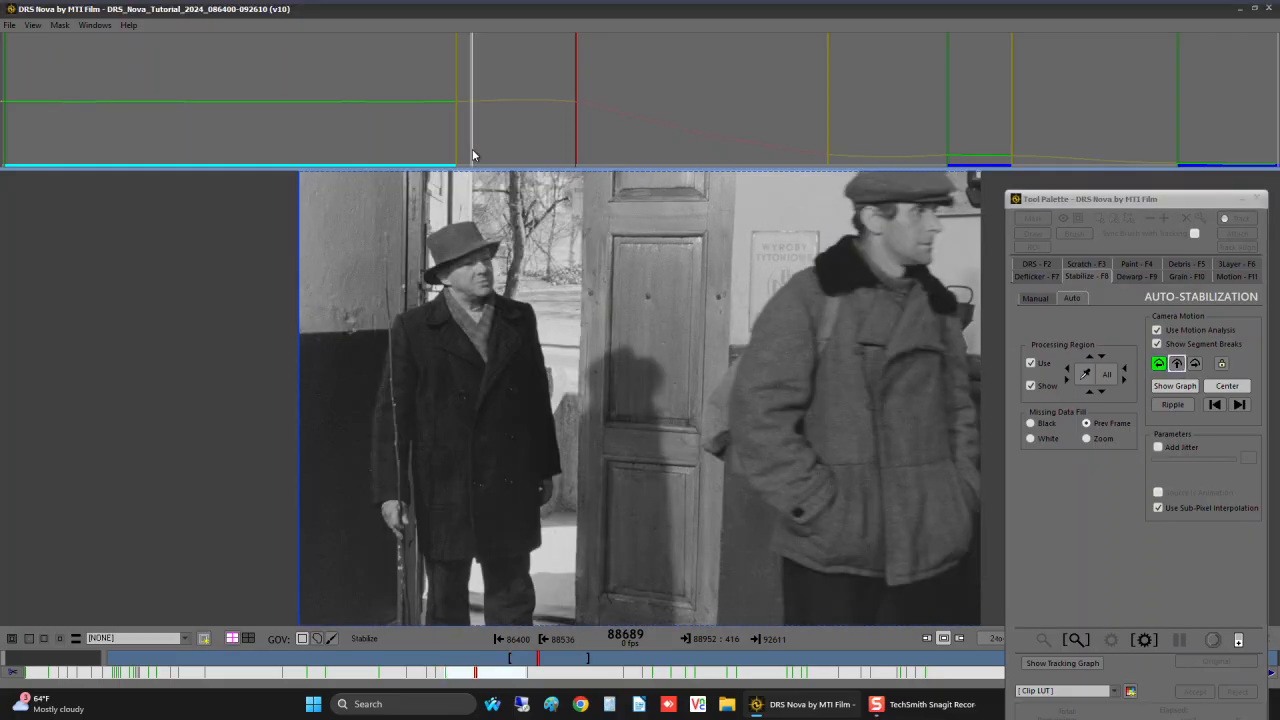
pyautogui.click(1177, 364)
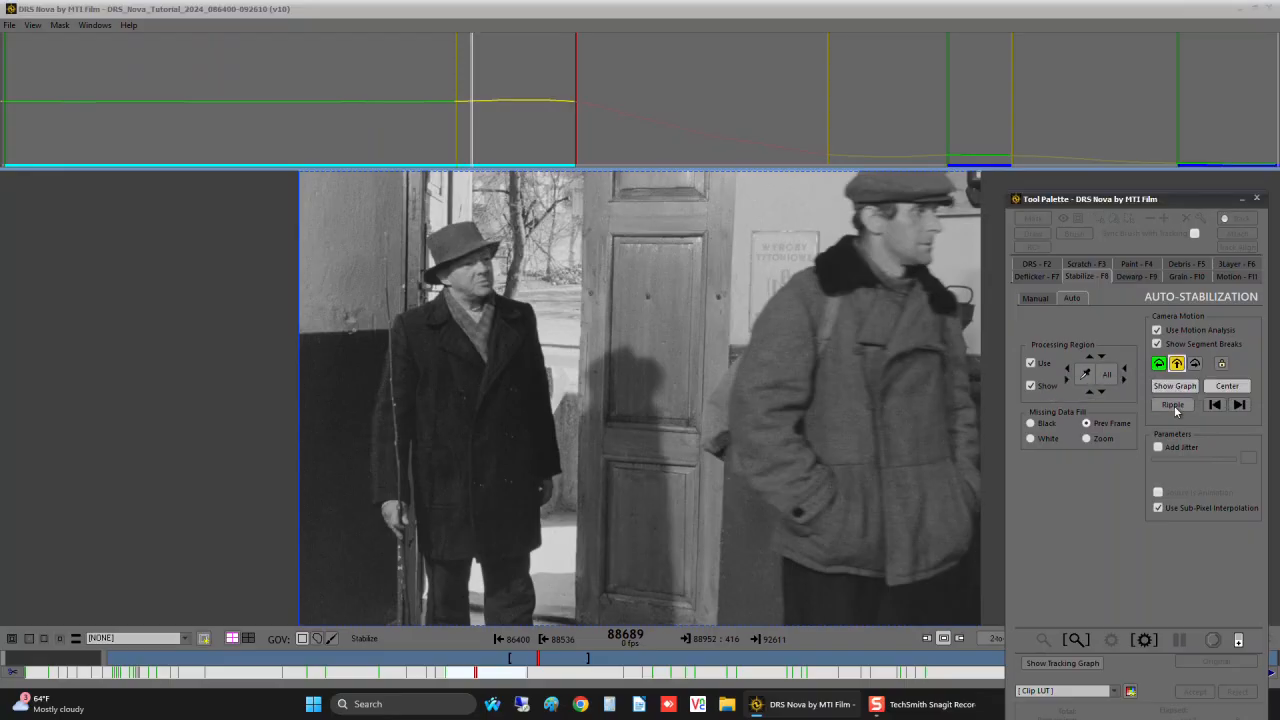
pyautogui.click(1174, 405)
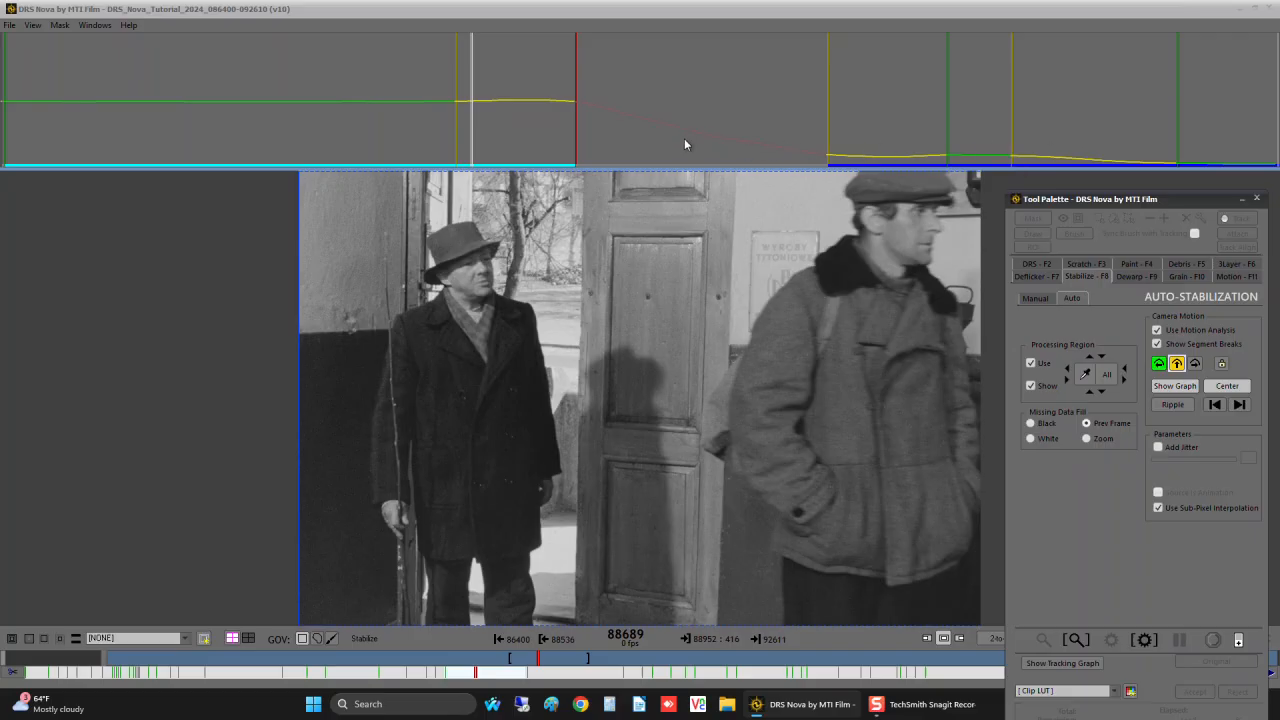
# Lock the red motion segment at frame 88746.
pyautogui.click(646, 158)
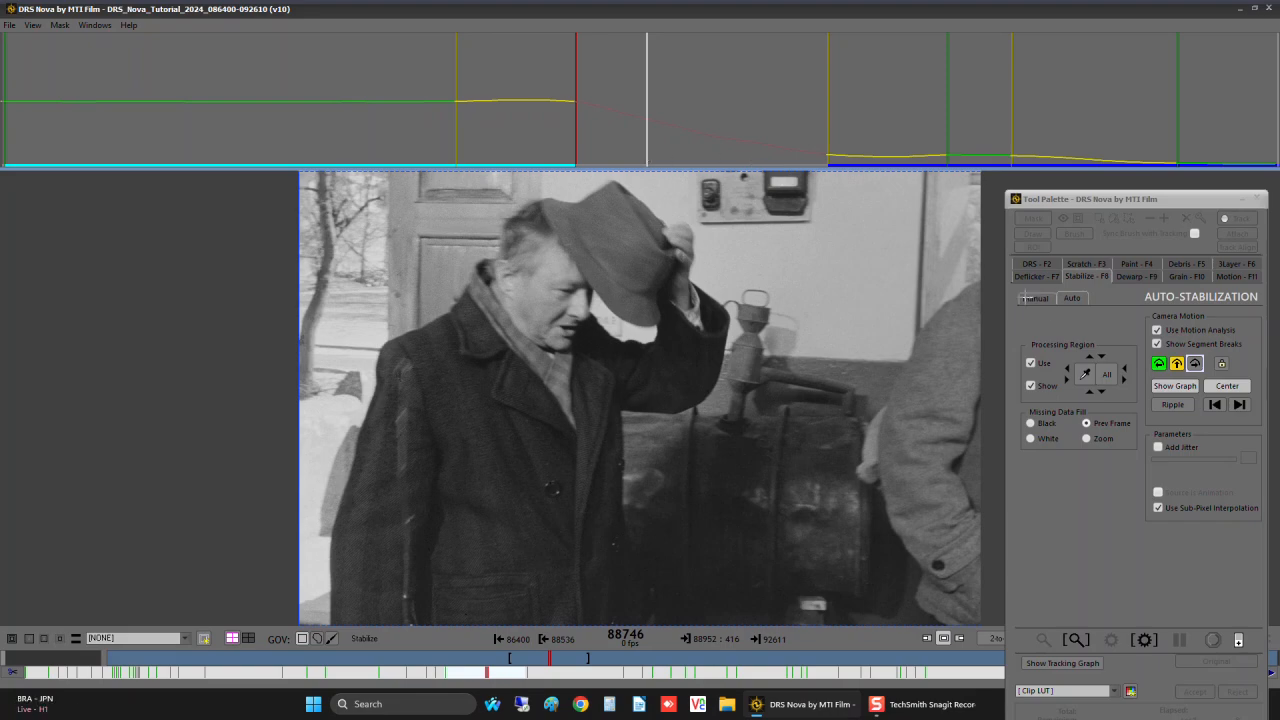
pyautogui.click(1224, 364)
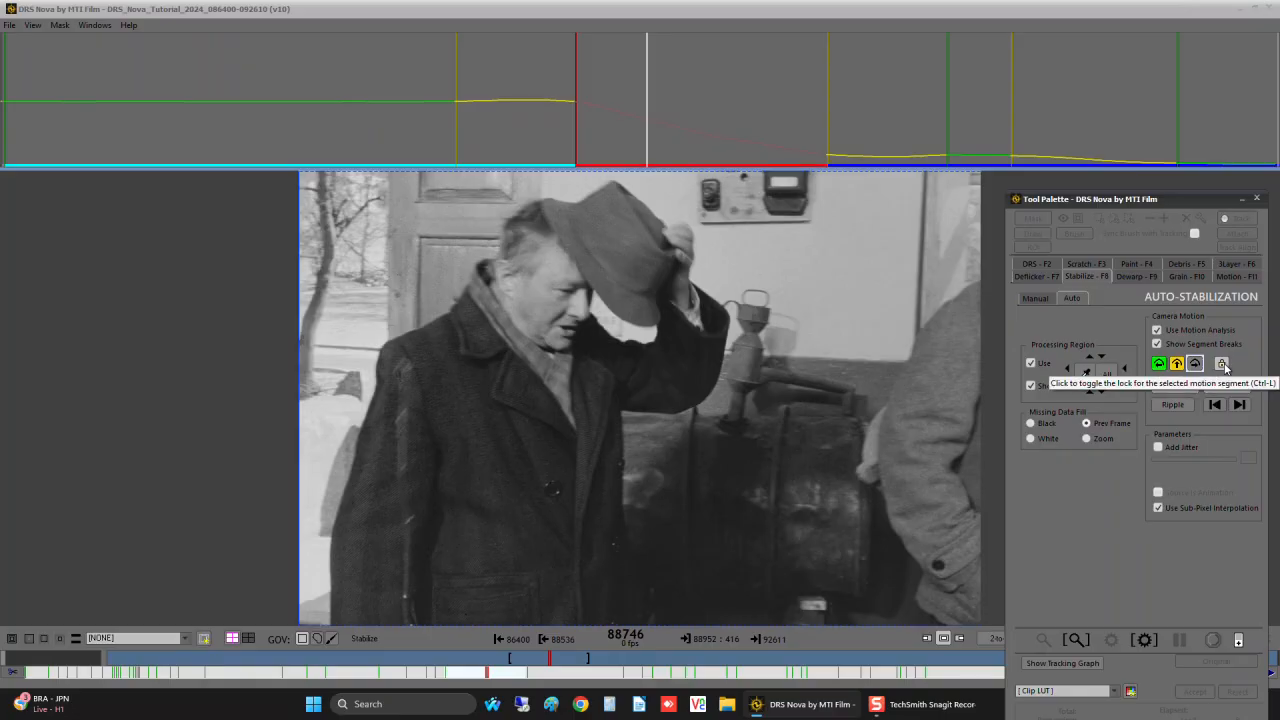
pyautogui.click(1224, 364)
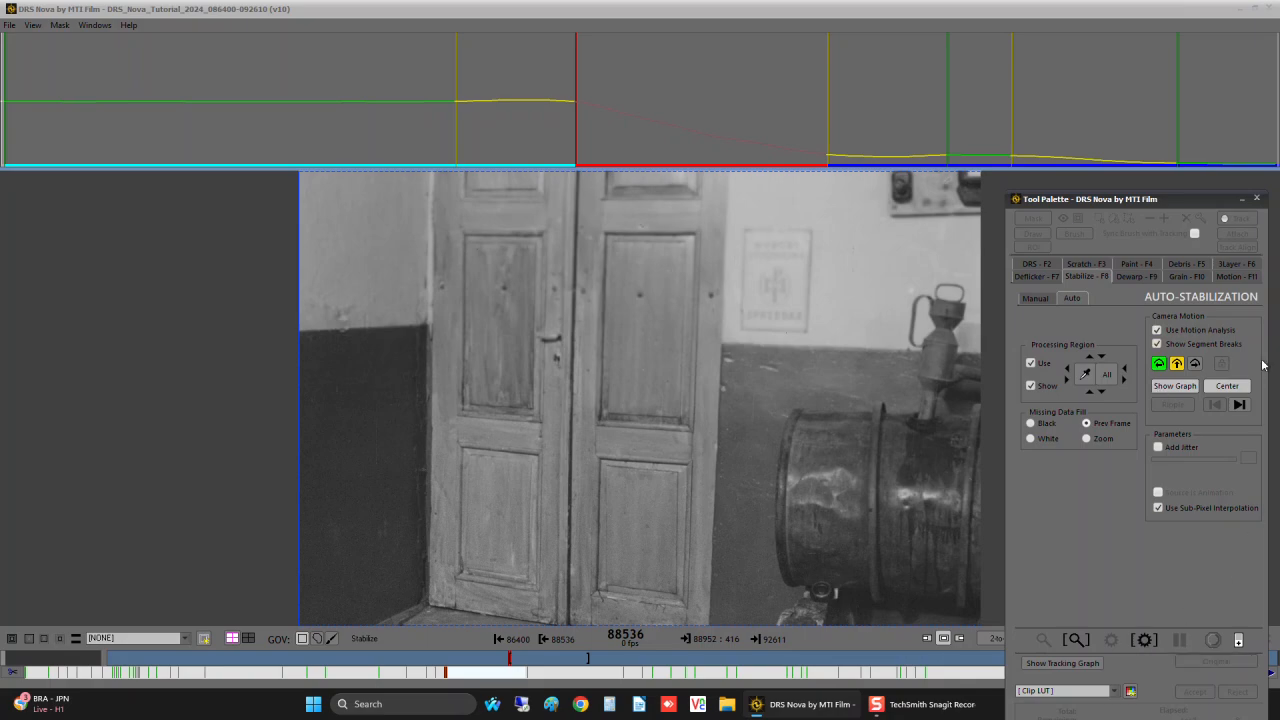
# Render the auto-stabilization over the marked range starting at frame 88536, then hide the motion graph.
pyautogui.click(1145, 640)
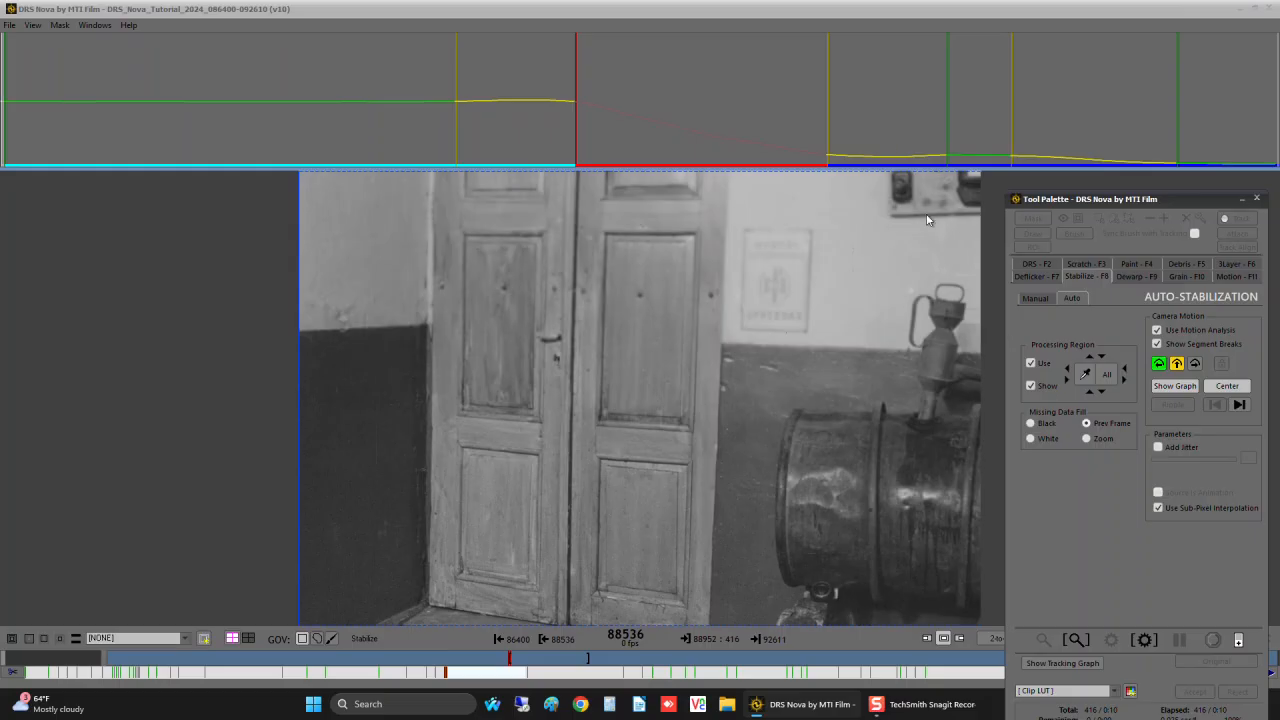
pyautogui.click(1175, 386)
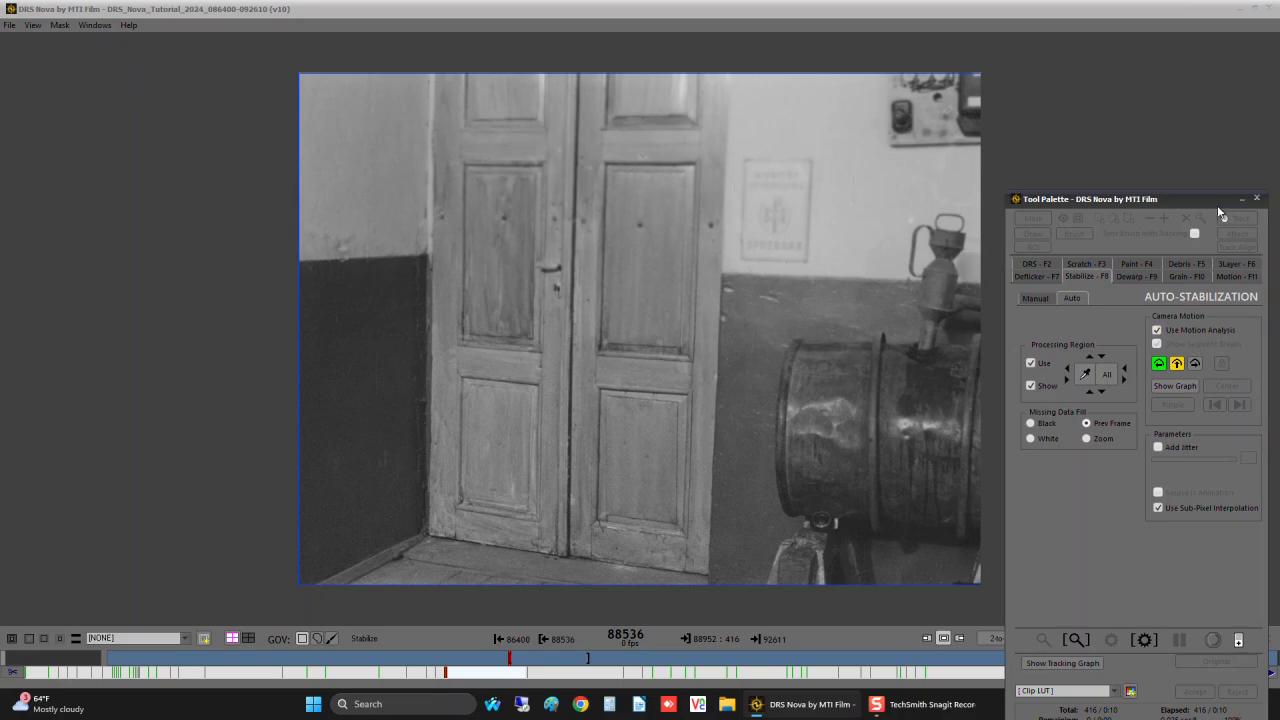
pyautogui.moveTo(1220, 210); pyautogui.dragTo(1227, 38)
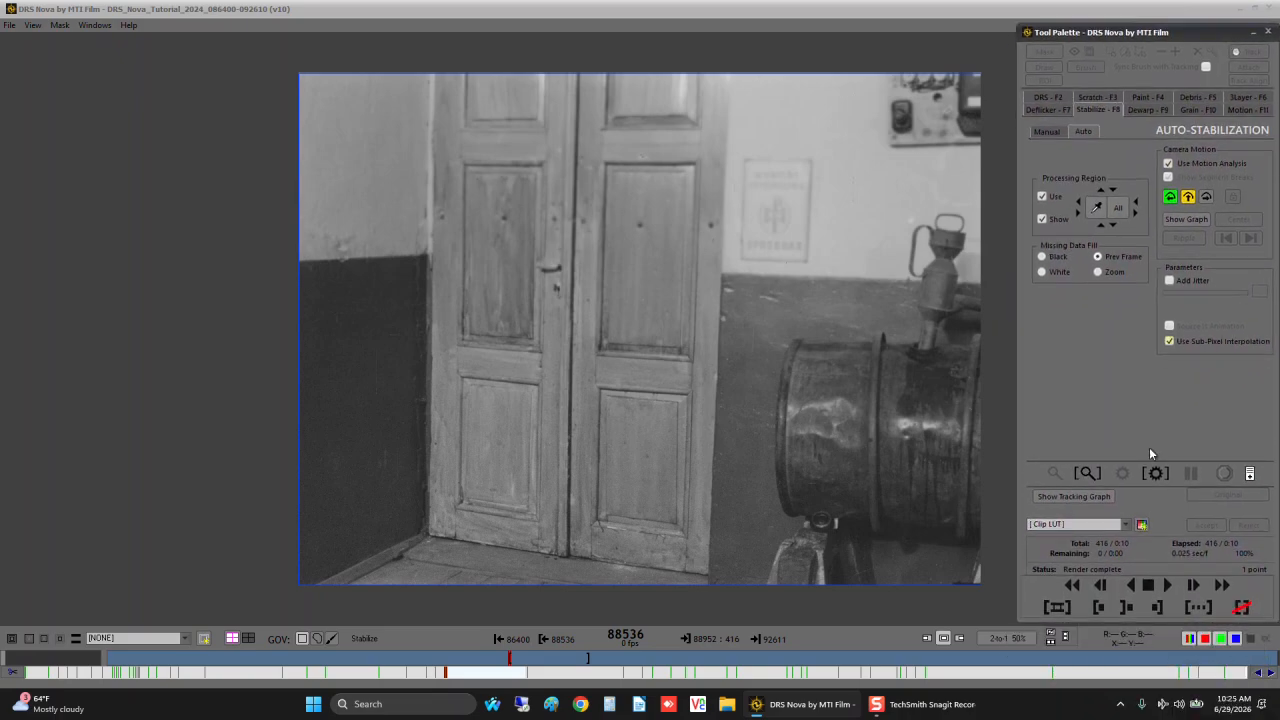
# Compare the stabilized version with the original clip across a steeper diagonal split and play the shot.
pyautogui.click(1051, 634)
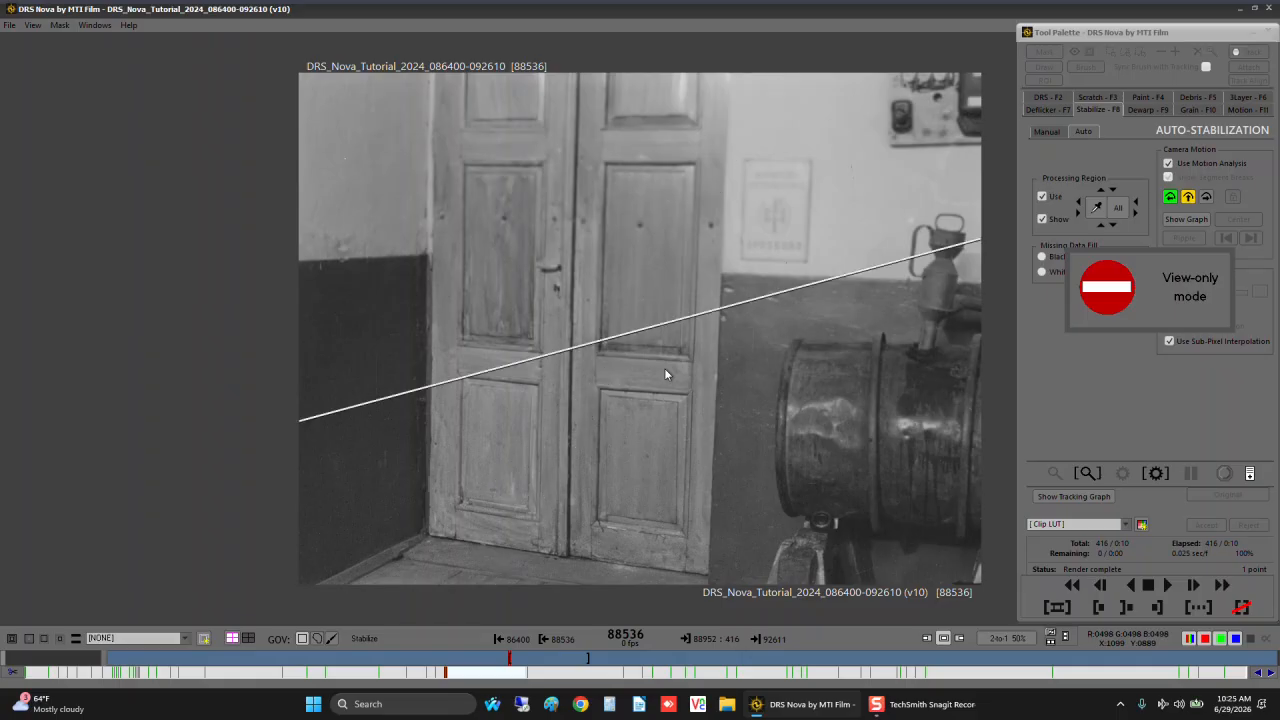
pyautogui.moveTo(691, 308); pyautogui.dragTo(678, 262)
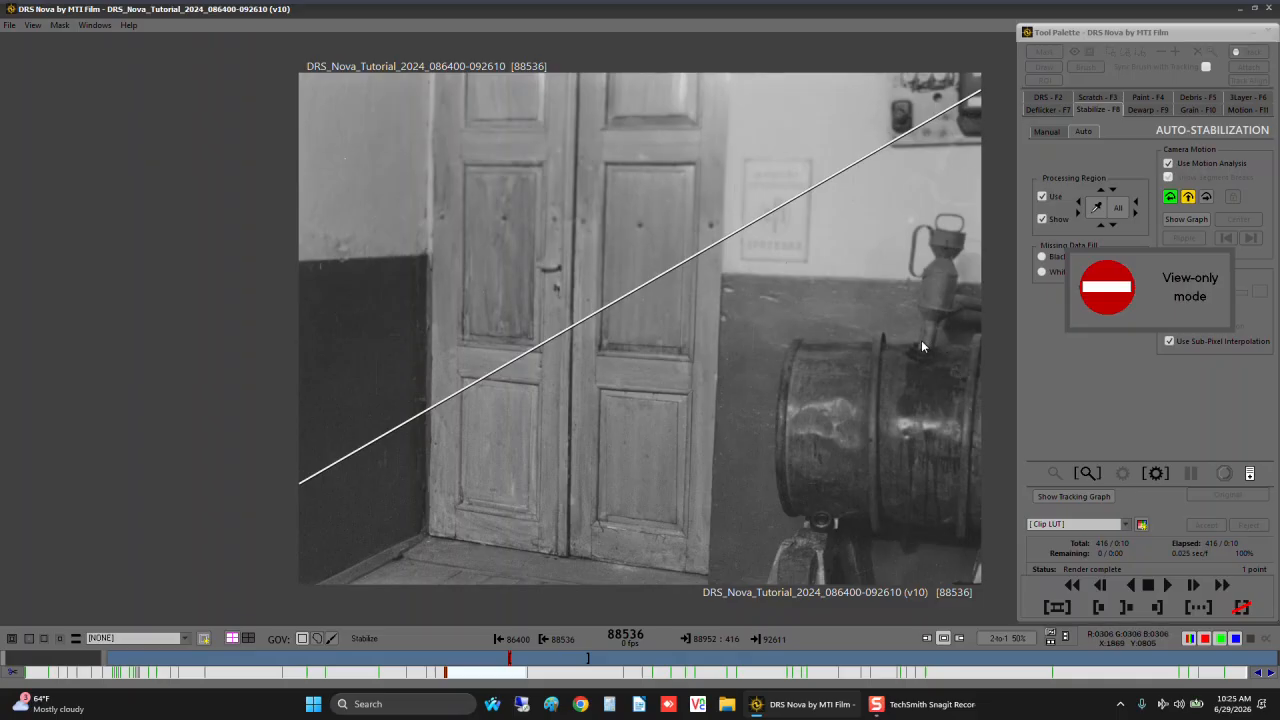
pyautogui.press('space')
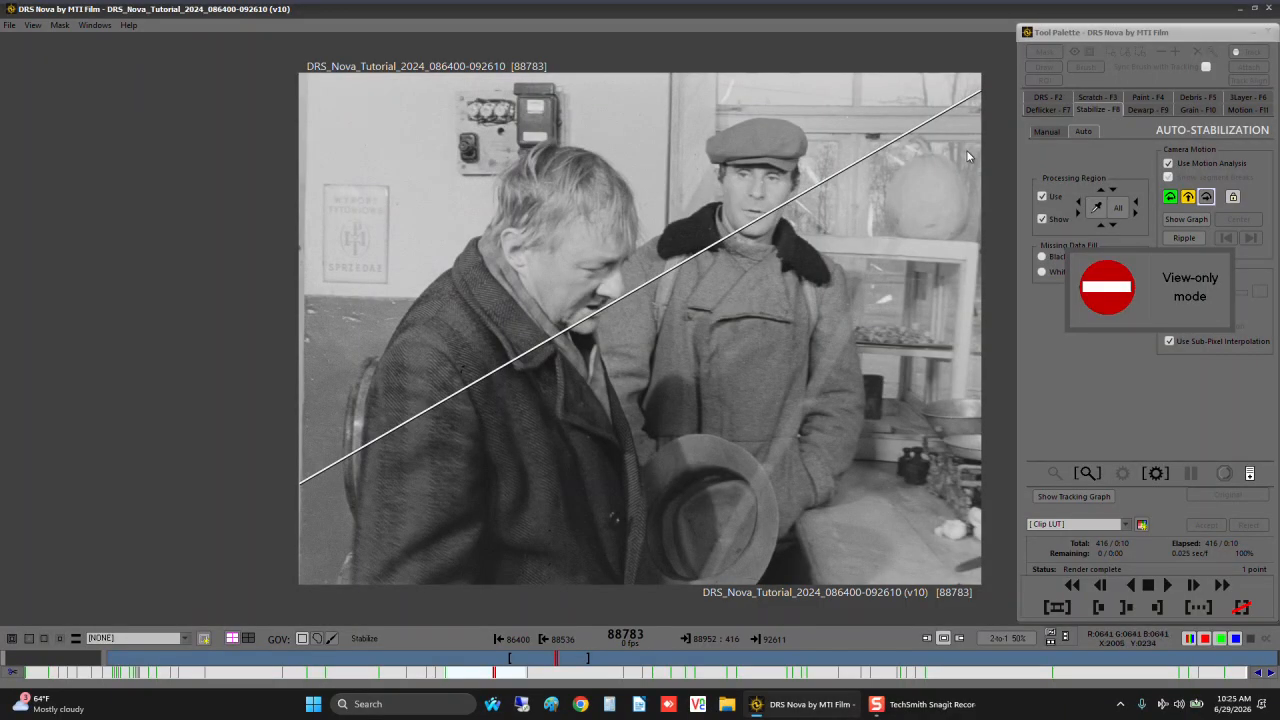
# Open the Debris tool's Shine settings, return to the mark-in frame and play the shot to frame 88688.
pyautogui.click(1189, 101)
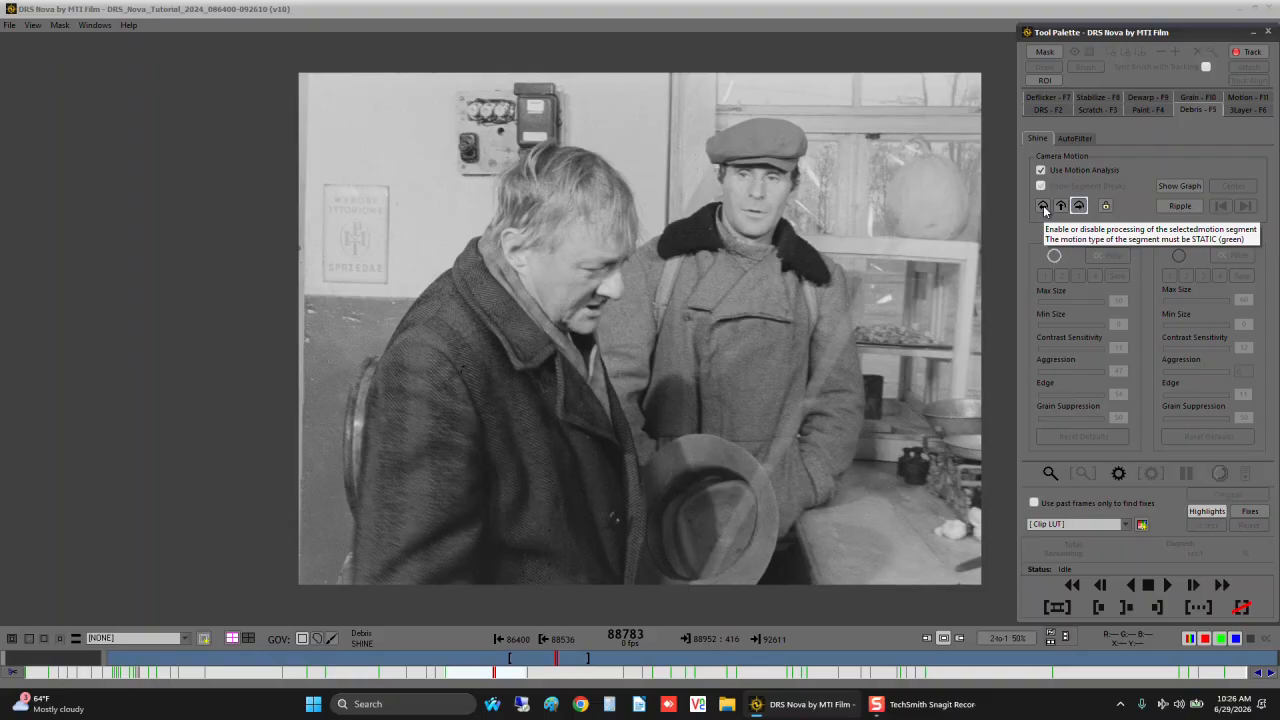
pyautogui.hotkey('shift', 'e')
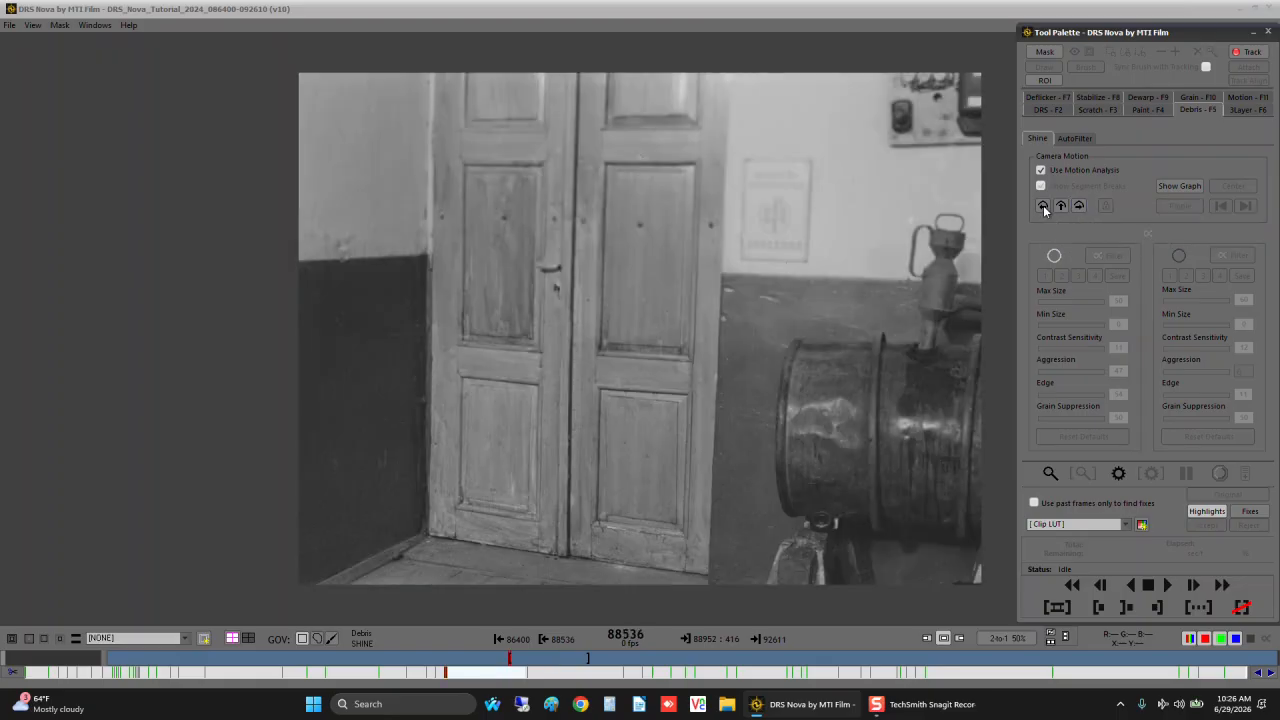
pyautogui.click(1043, 207)
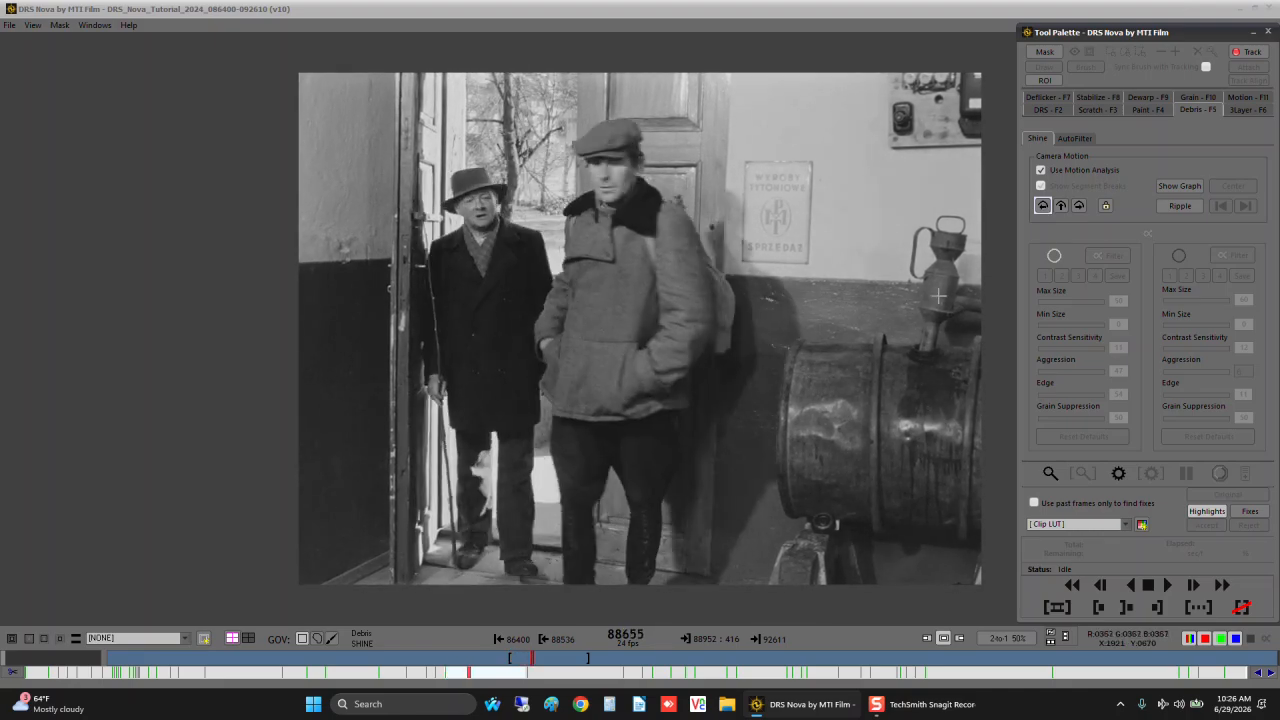
pyautogui.press('space')
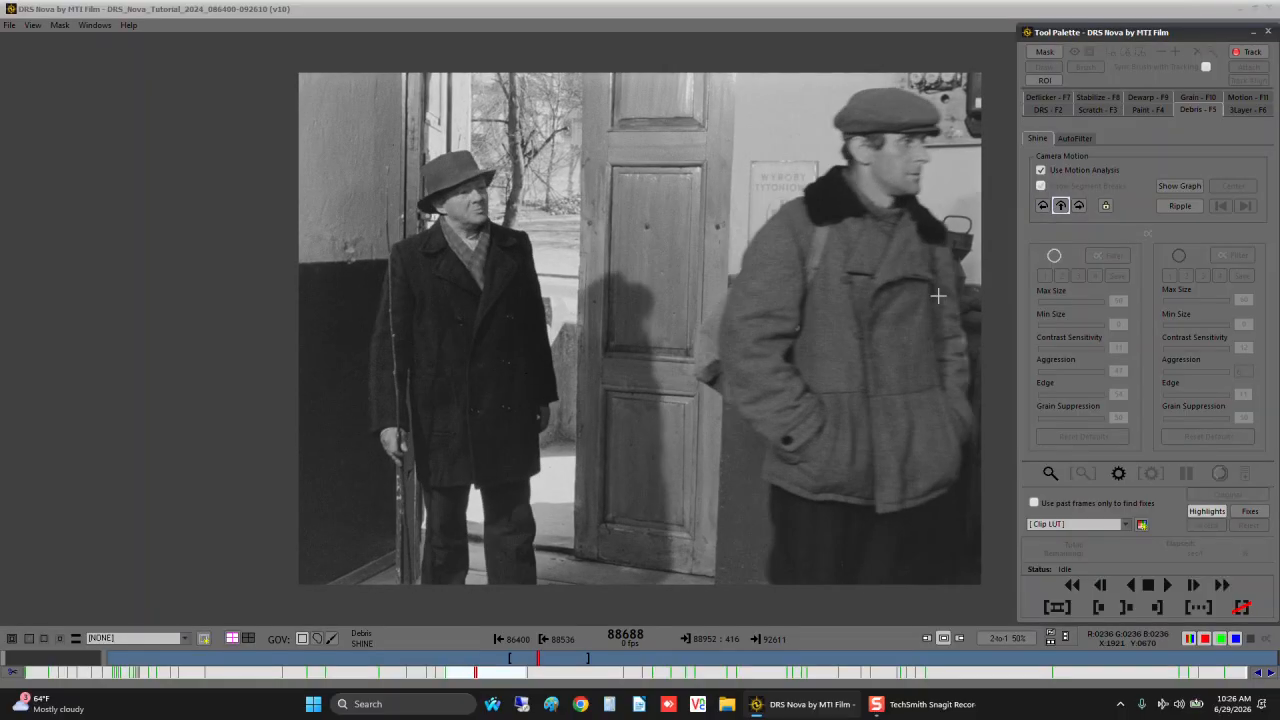
# Turn on the blue highlights of the existing fixes and return to the mark-in frame.
pyautogui.press('t')
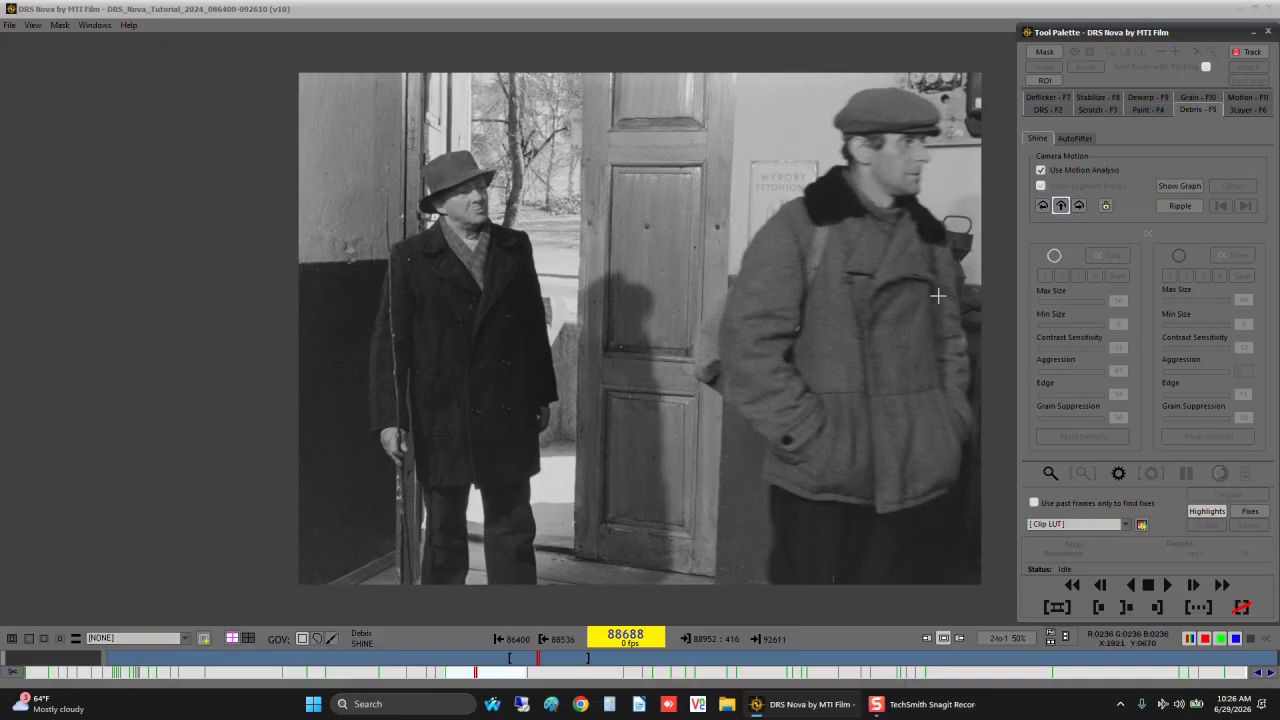
pyautogui.press('t')
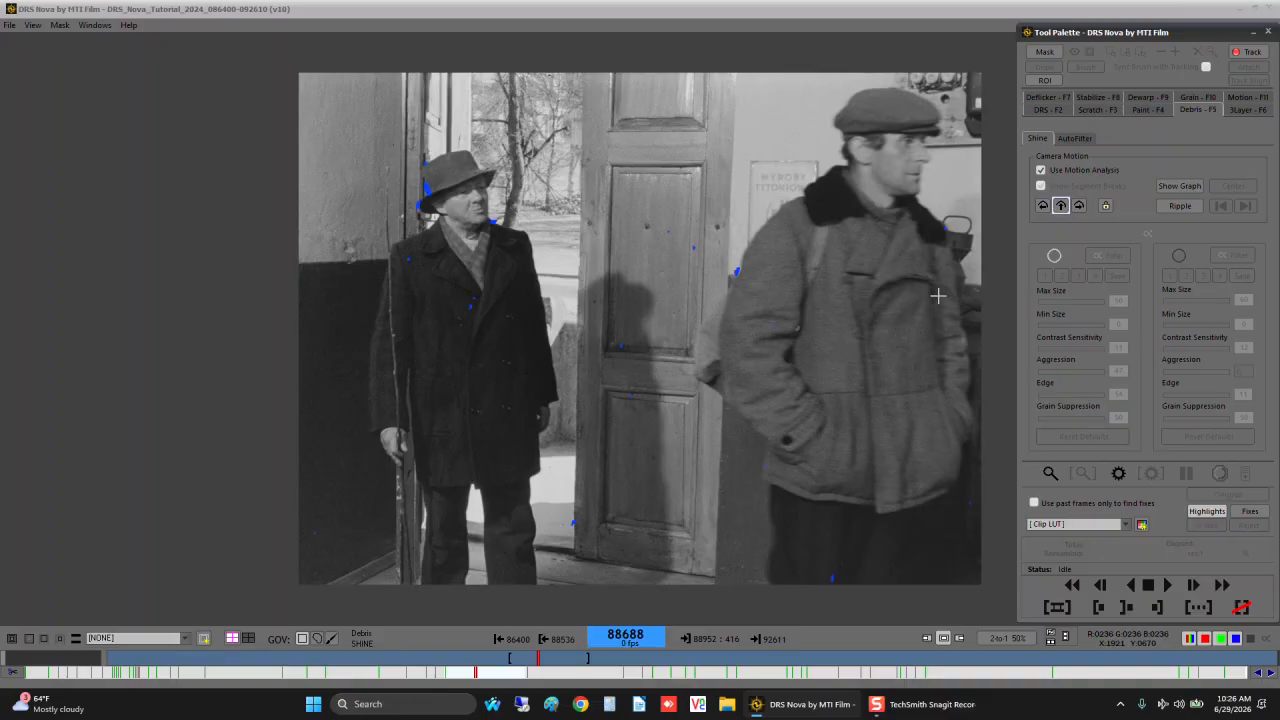
pyautogui.hotkey('shift', 'e')
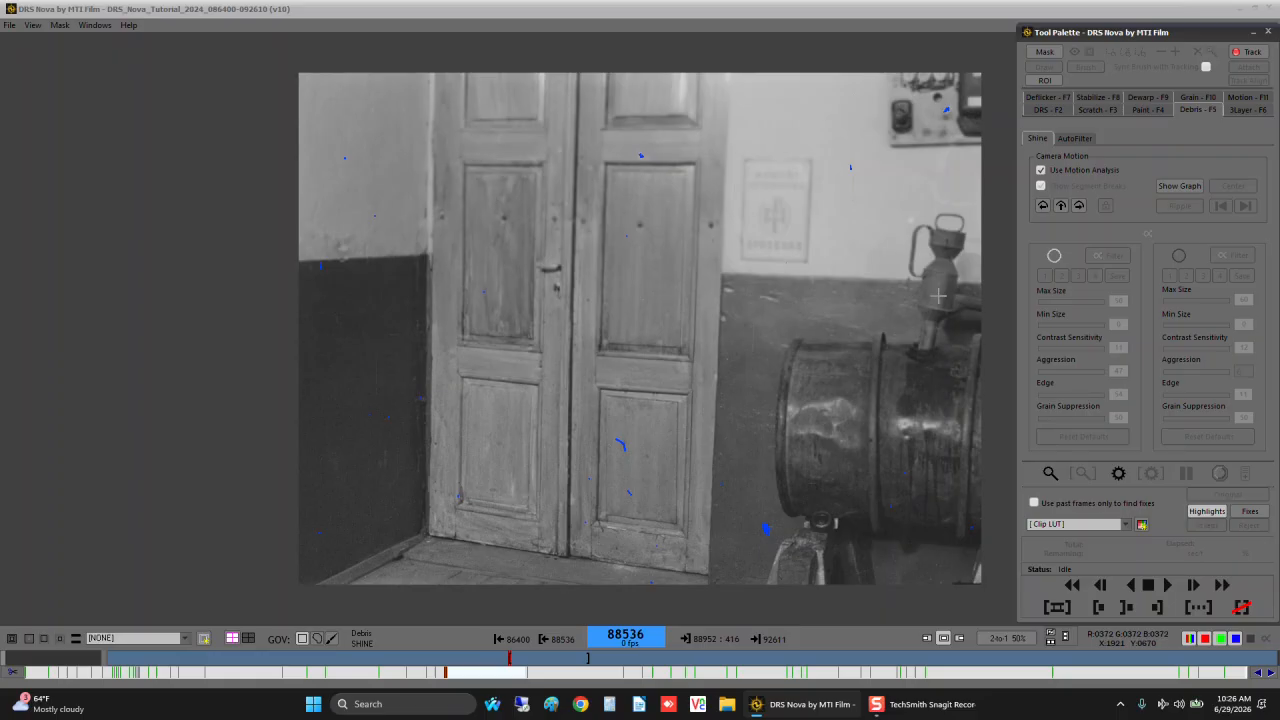
# Step frame by frame from 88536 to 88552 and back to 88549 to examine the highlighted fixes.
pyautogui.press('f')
pyautogui.press('f')
pyautogui.press('f')
pyautogui.press('f')
pyautogui.press('f')
pyautogui.press('f')
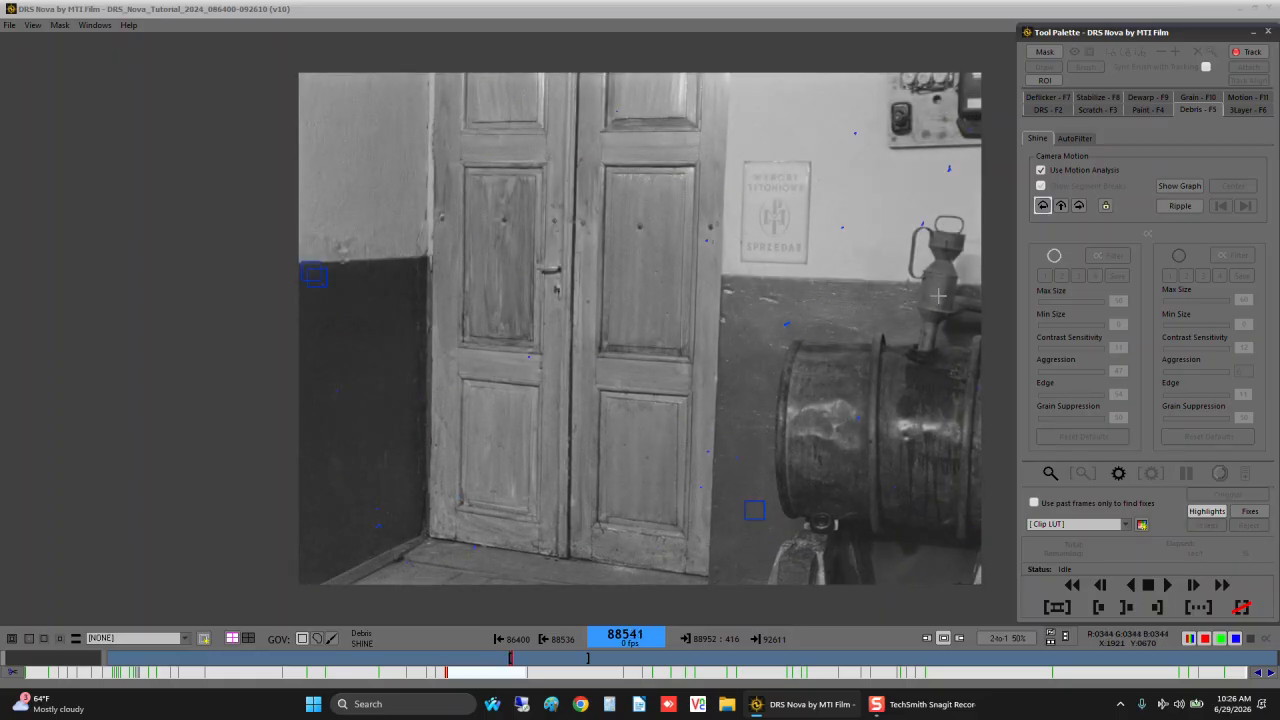
pyautogui.press('f')
pyautogui.press('f')
pyautogui.press('f')
pyautogui.press('f')
pyautogui.press('f')
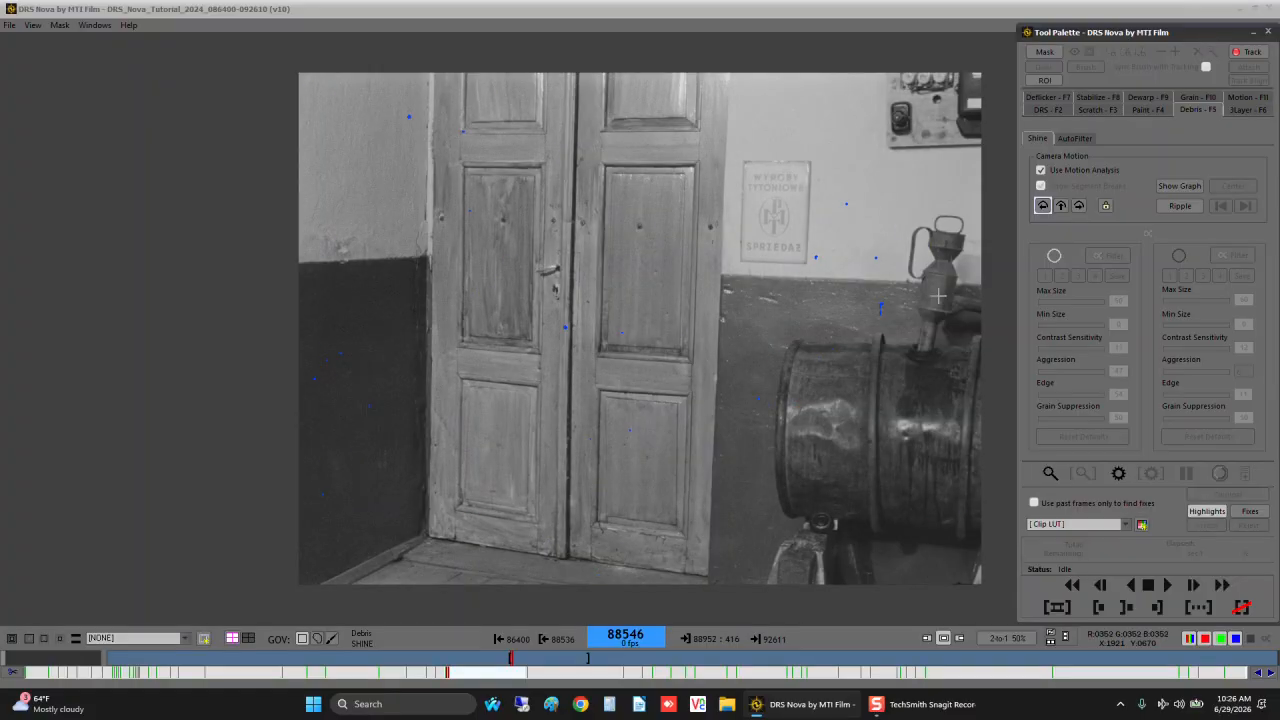
pyautogui.press('f')
pyautogui.press('f')
pyautogui.press('f')
pyautogui.press('f')
pyautogui.press('f')
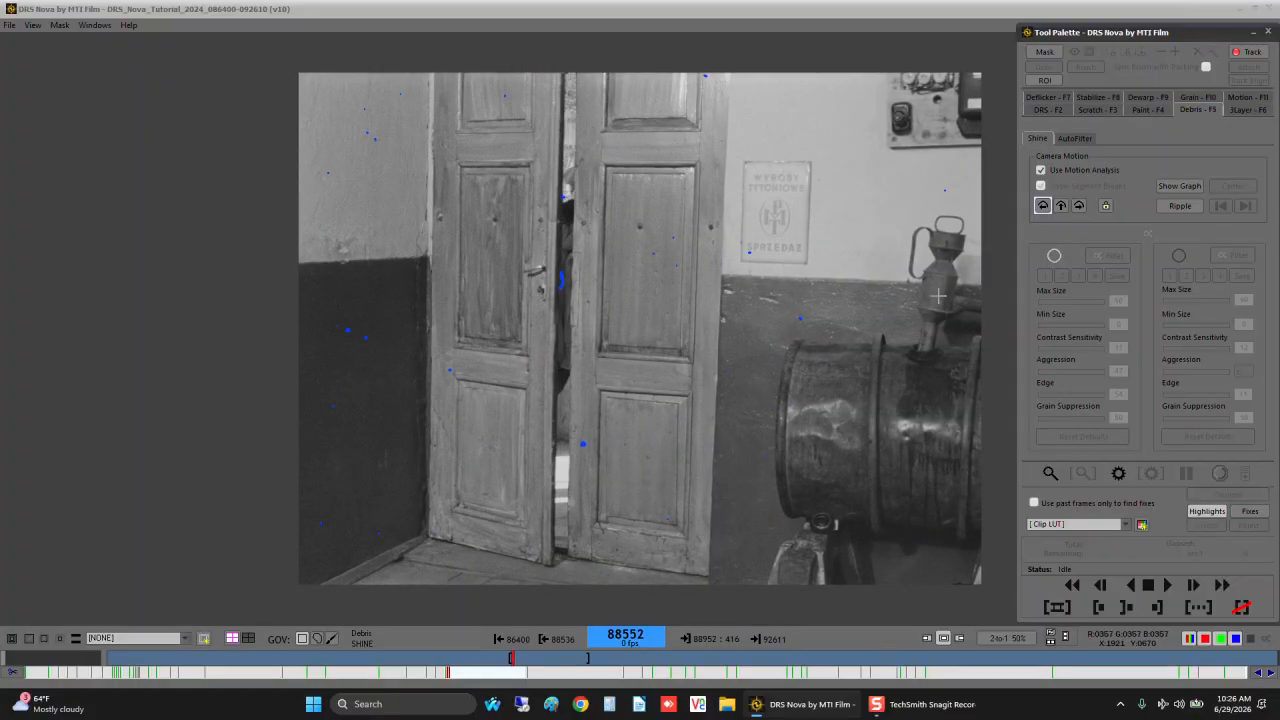
pyautogui.press('d')
pyautogui.press('d')
pyautogui.press('d')
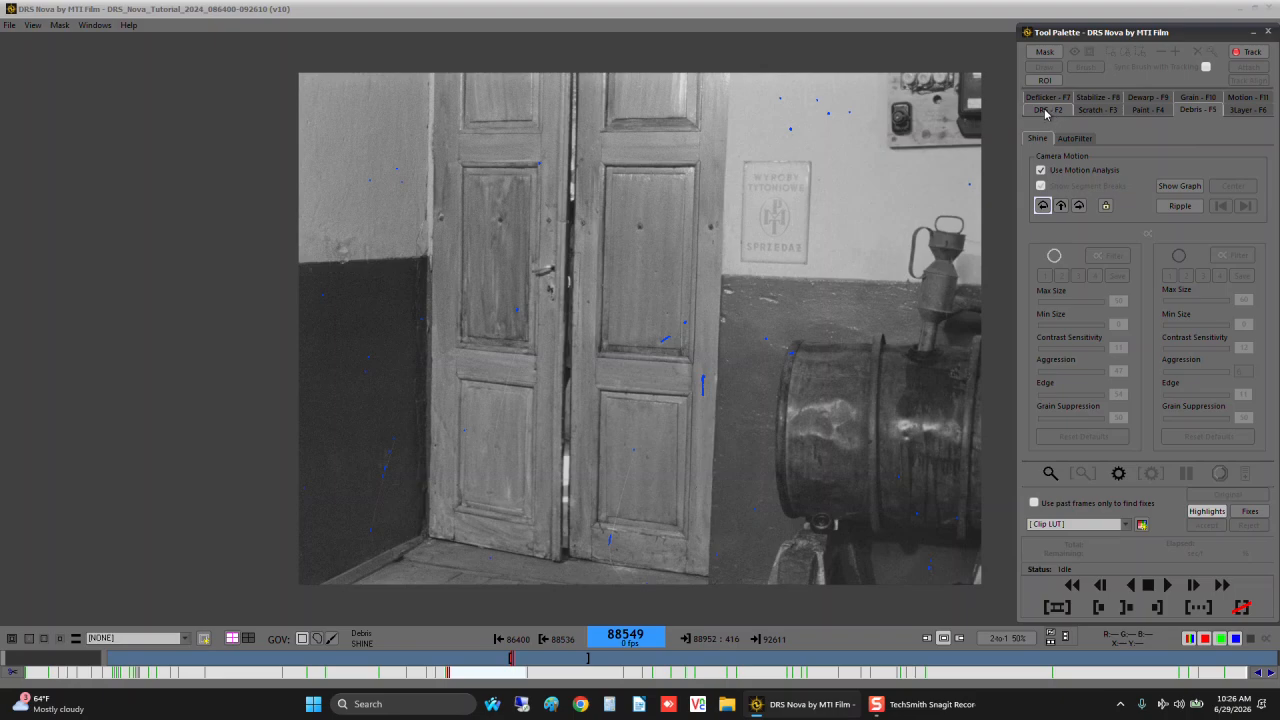
# With the DRS tool set to Low motion and Future, fix areas on the dark wall and lower right-hand door at frame 88549.
pyautogui.click(1046, 113)
pyautogui.moveTo(355, 424); pyautogui.dragTo(407, 541)
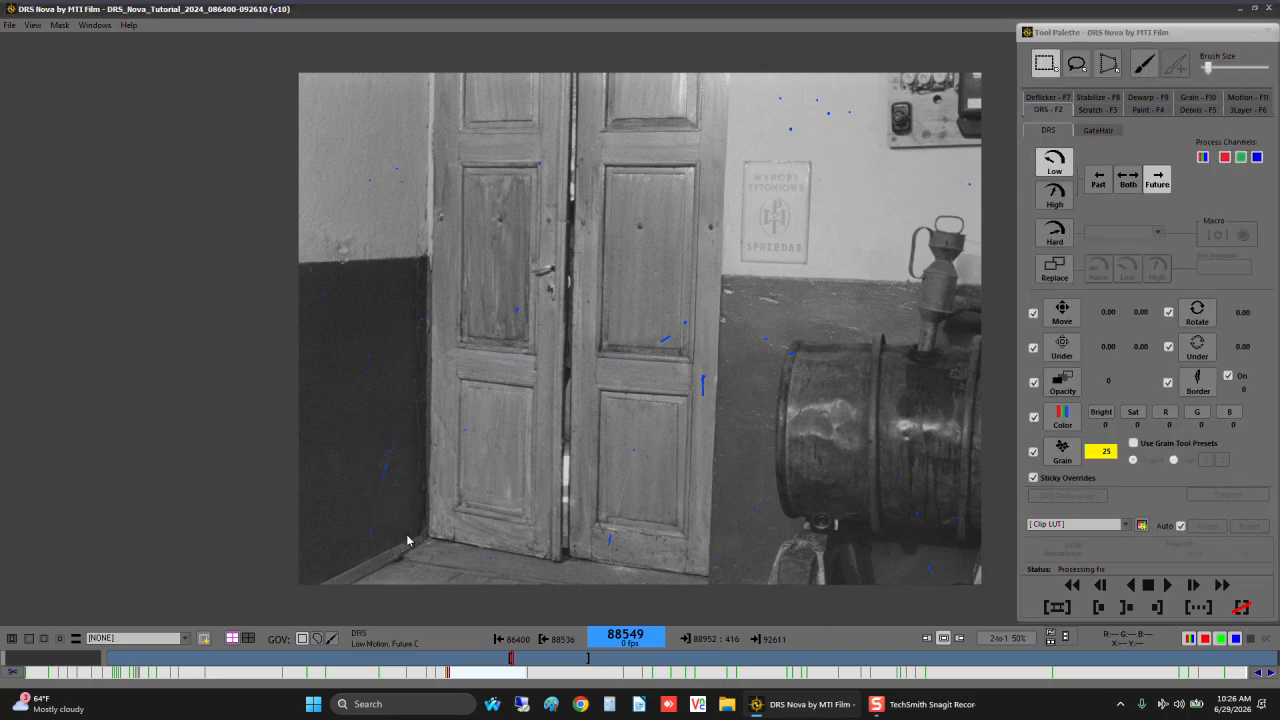
pyautogui.moveTo(611, 448)
pyautogui.mouseDown()
pyautogui.moveTo(653, 565)
pyautogui.moveTo(646, 555)
pyautogui.mouseUp()
pyautogui.moveTo(584, 517); pyautogui.dragTo(620, 578)
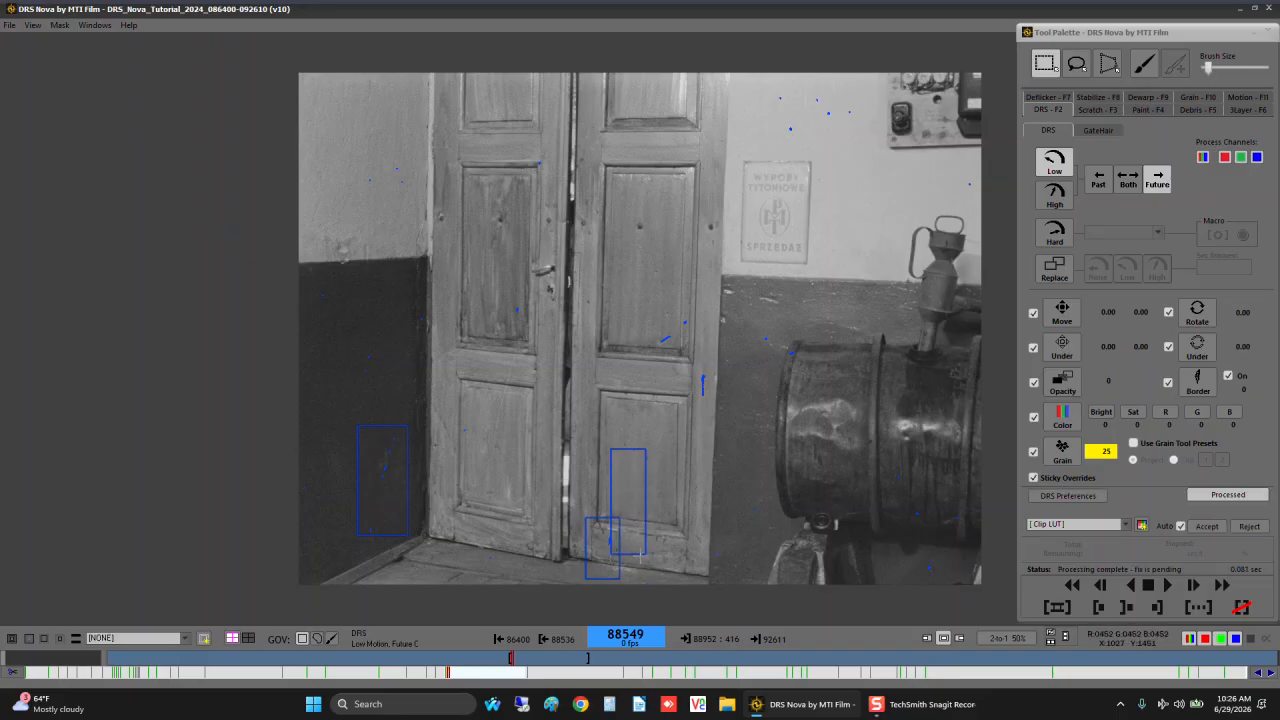
pyautogui.press('Right')
pyautogui.press('Right')
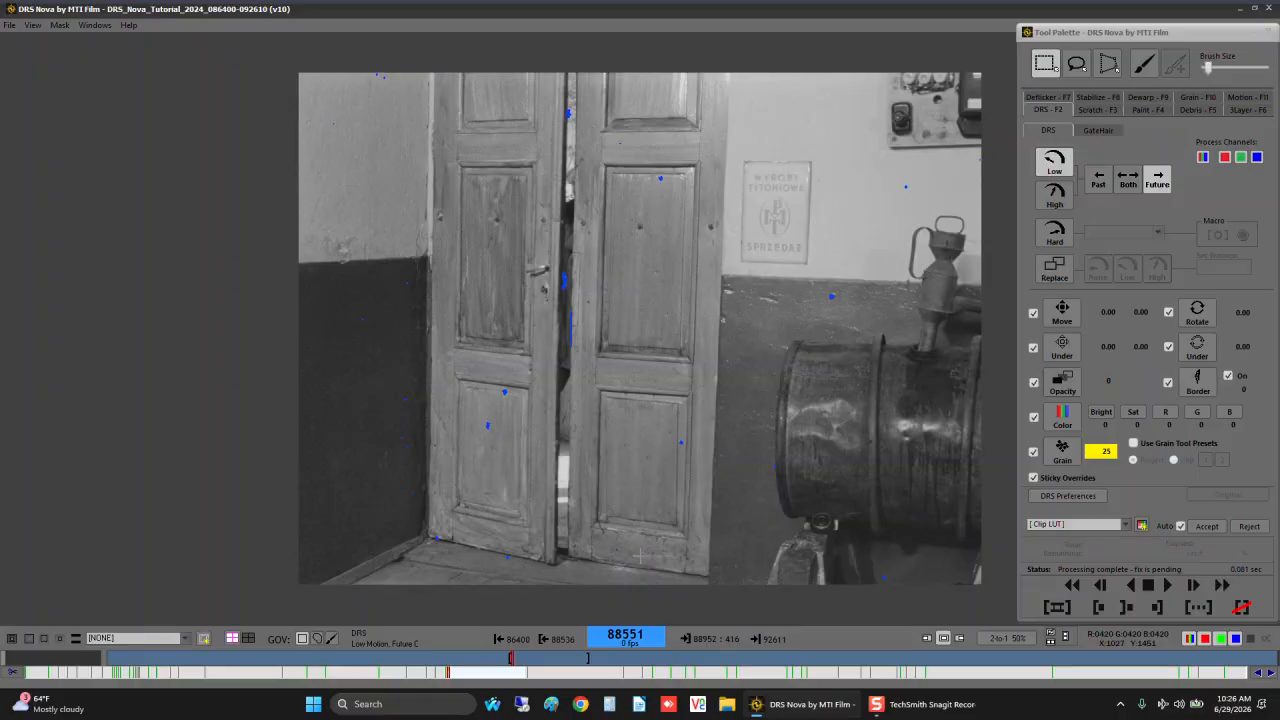
pyautogui.press('Left')
pyautogui.press('Left')
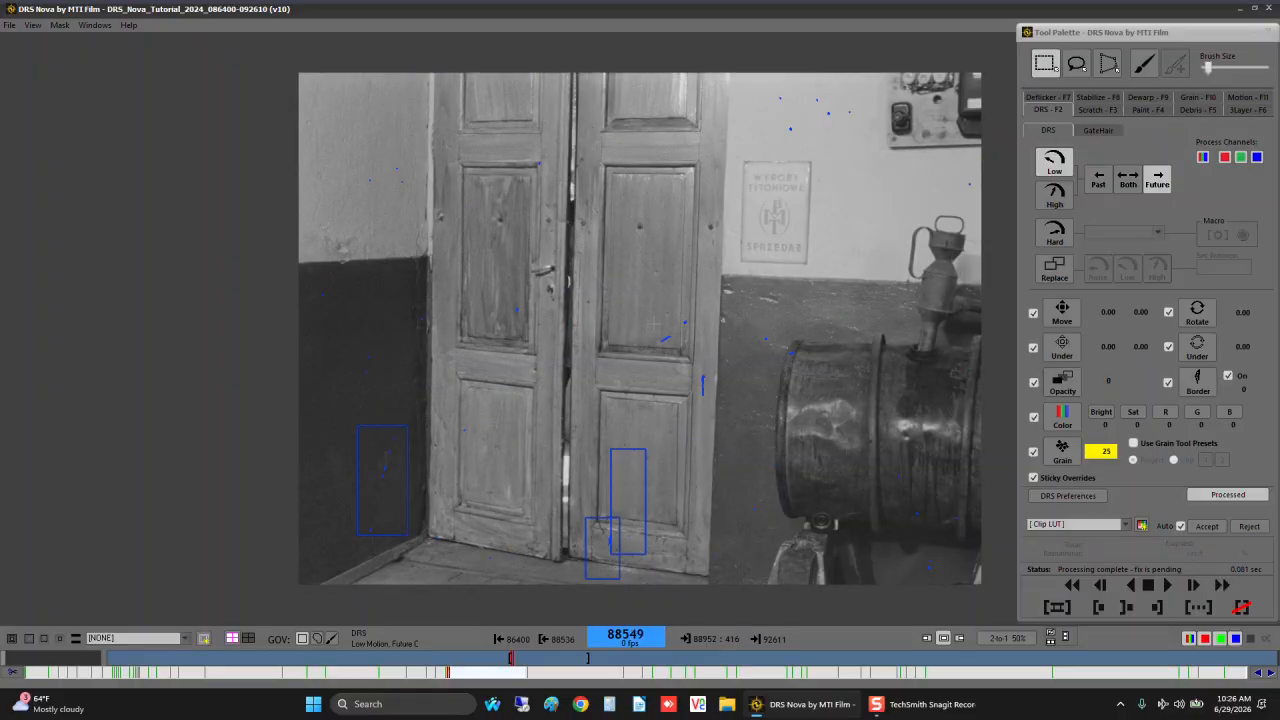
# Add a DRS fix at the lower edge of the right-hand door's middle panel and compare frame 88549 with its neighbours.
pyautogui.moveTo(666, 303); pyautogui.dragTo(698, 352)
pyautogui.press('Right')
pyautogui.press('Right')
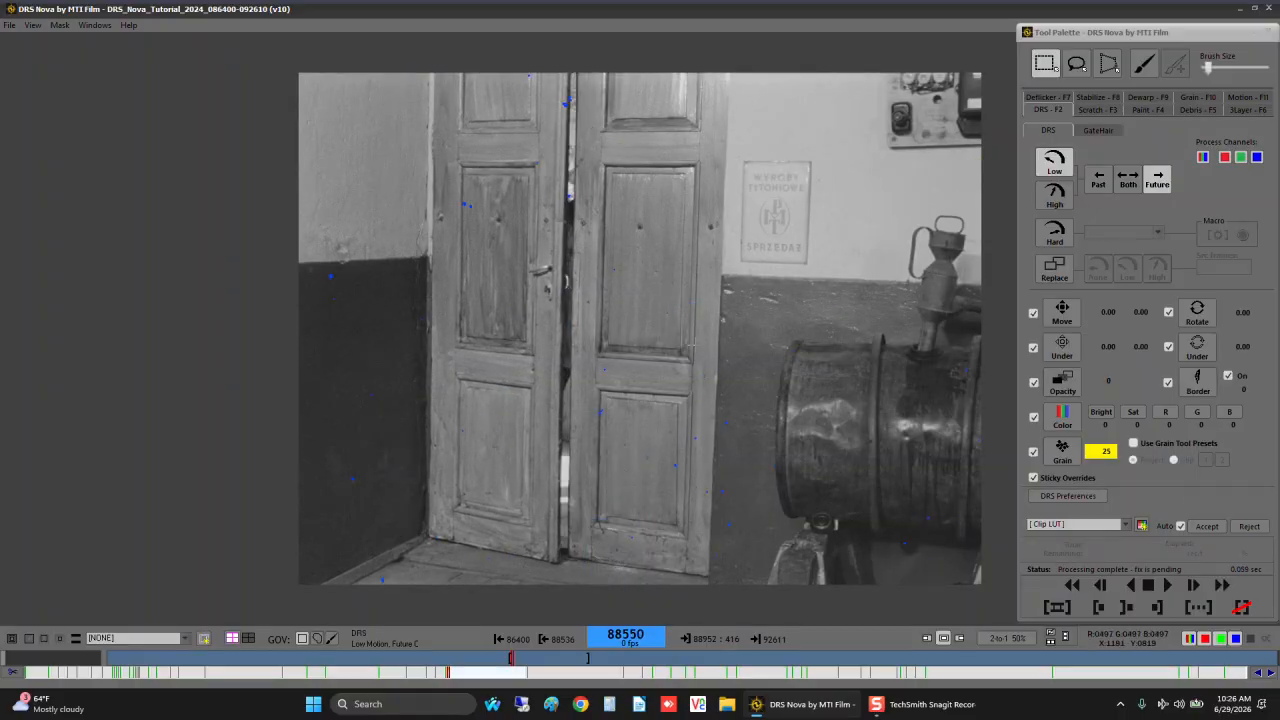
pyautogui.press('Right')
pyautogui.press('Left')
pyautogui.press('Left')
pyautogui.press('Right')
pyautogui.press('Left')
pyautogui.press('Left')
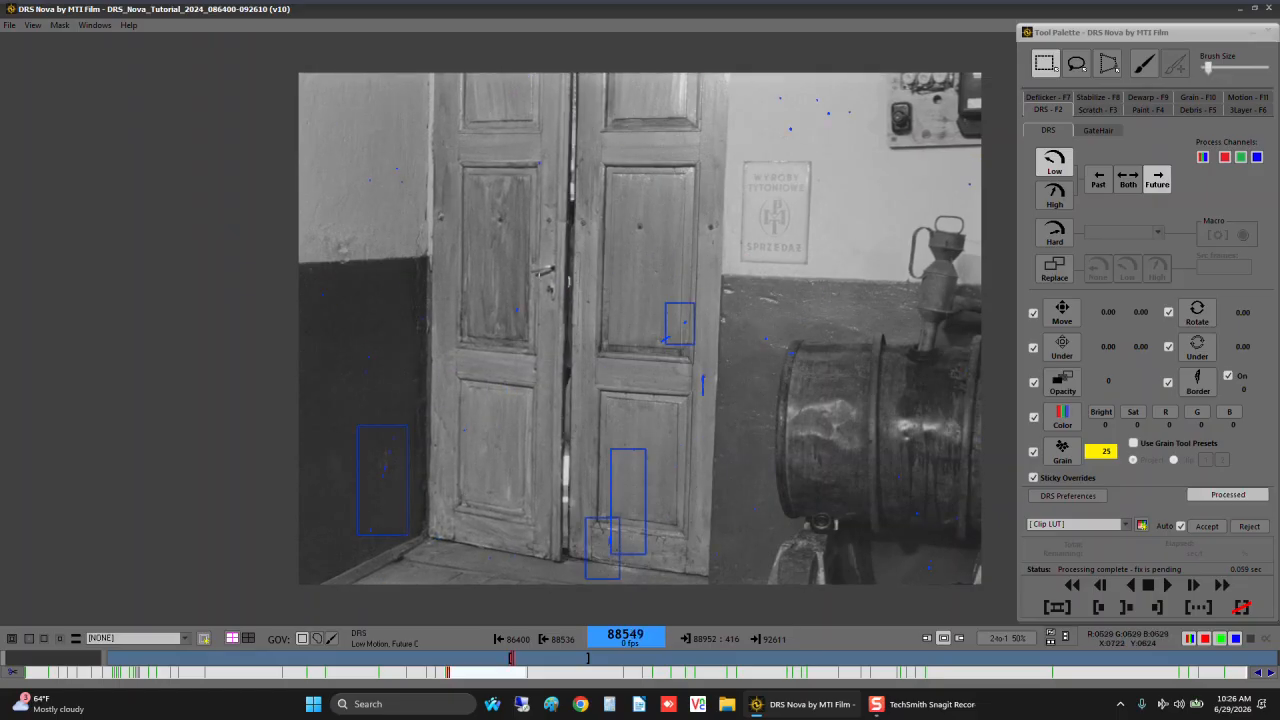
# Step forward frame by frame from 88549 to 88570 to examine the highlighted fixes.
pyautogui.press('Right')
pyautogui.press('Right')
pyautogui.press('Right')
pyautogui.press('Right')
pyautogui.press('Right')
pyautogui.press('Right')
pyautogui.press('Right')
pyautogui.press('Right')
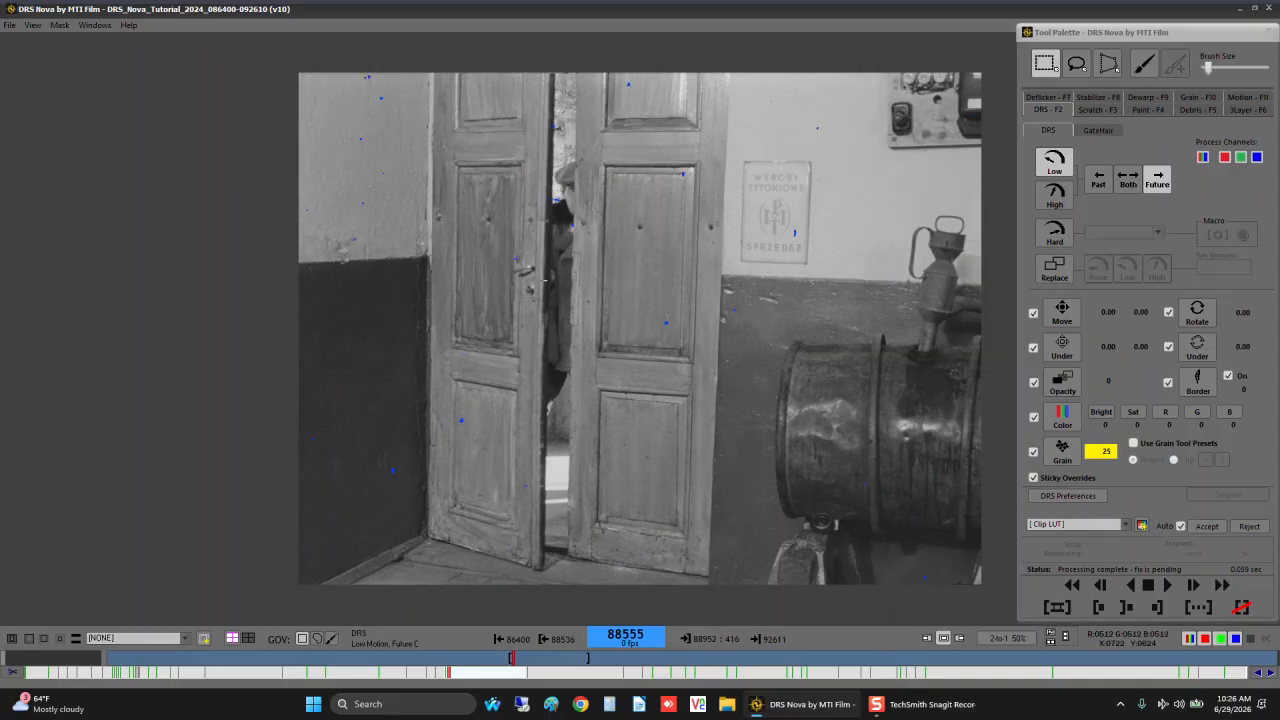
pyautogui.press('Right')
pyautogui.press('Right')
pyautogui.press('Right')
pyautogui.press('Right')
pyautogui.press('Right')
pyautogui.press('Right')
pyautogui.press('Right')
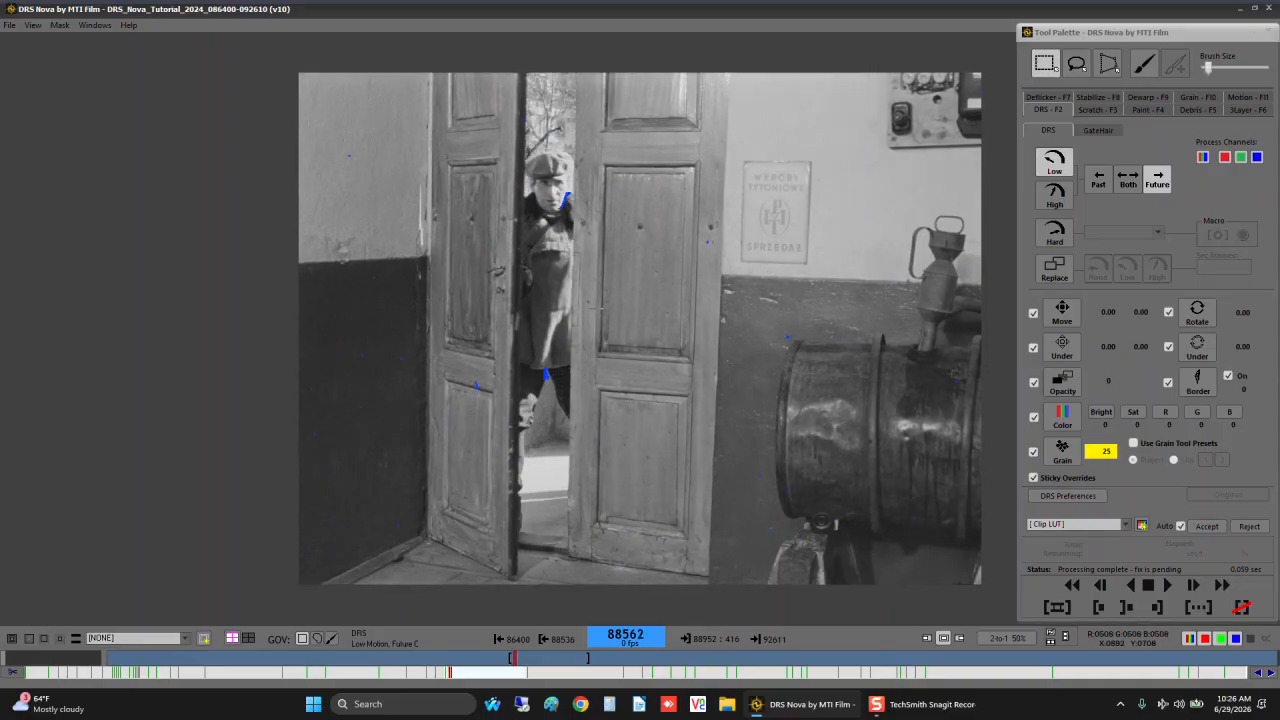
pyautogui.press('Right')
pyautogui.press('Right')
pyautogui.press('Right')
pyautogui.press('Right')
pyautogui.press('Right')
pyautogui.press('Right')
pyautogui.press('Right')
pyautogui.press('Right')
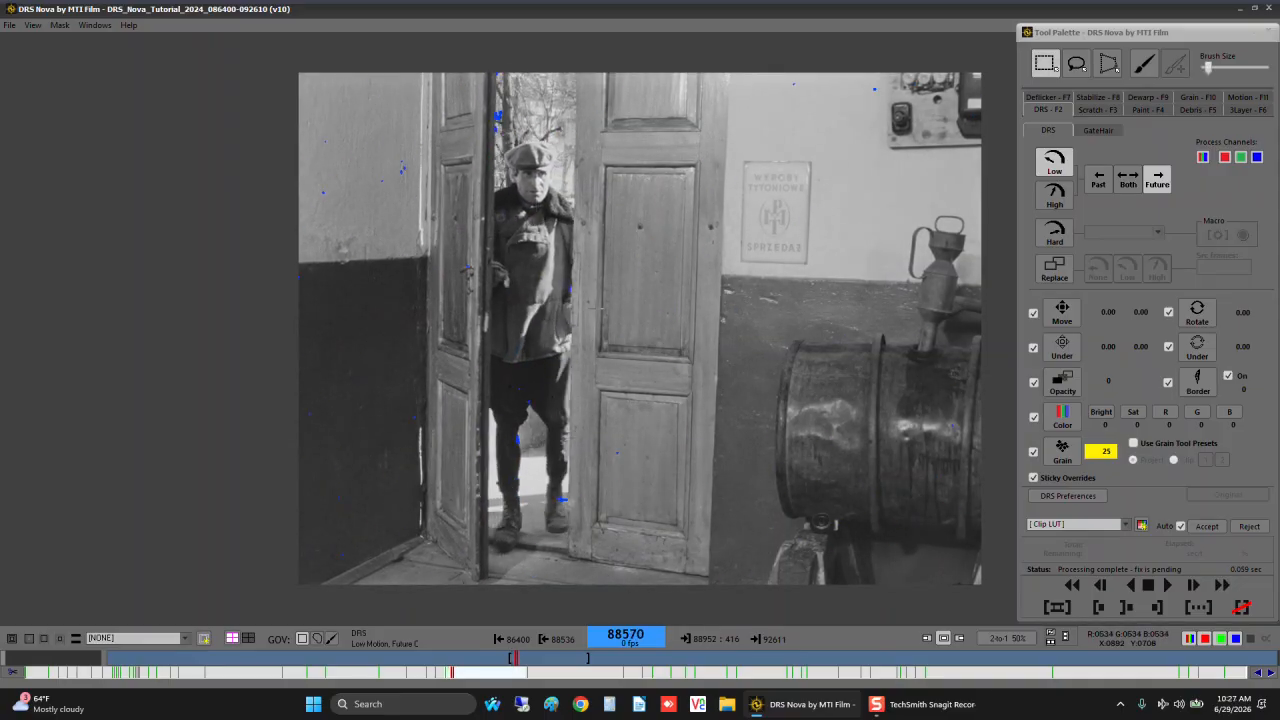
# Step frame by frame from 88570 to 88574 and back to 88551 to examine the highlighted fixes.
pyautogui.press('Right')
pyautogui.press('Right')
pyautogui.press('Right')
pyautogui.press('Right')
pyautogui.press('Left')
pyautogui.press('Left')
pyautogui.press('Left')
pyautogui.press('Left')
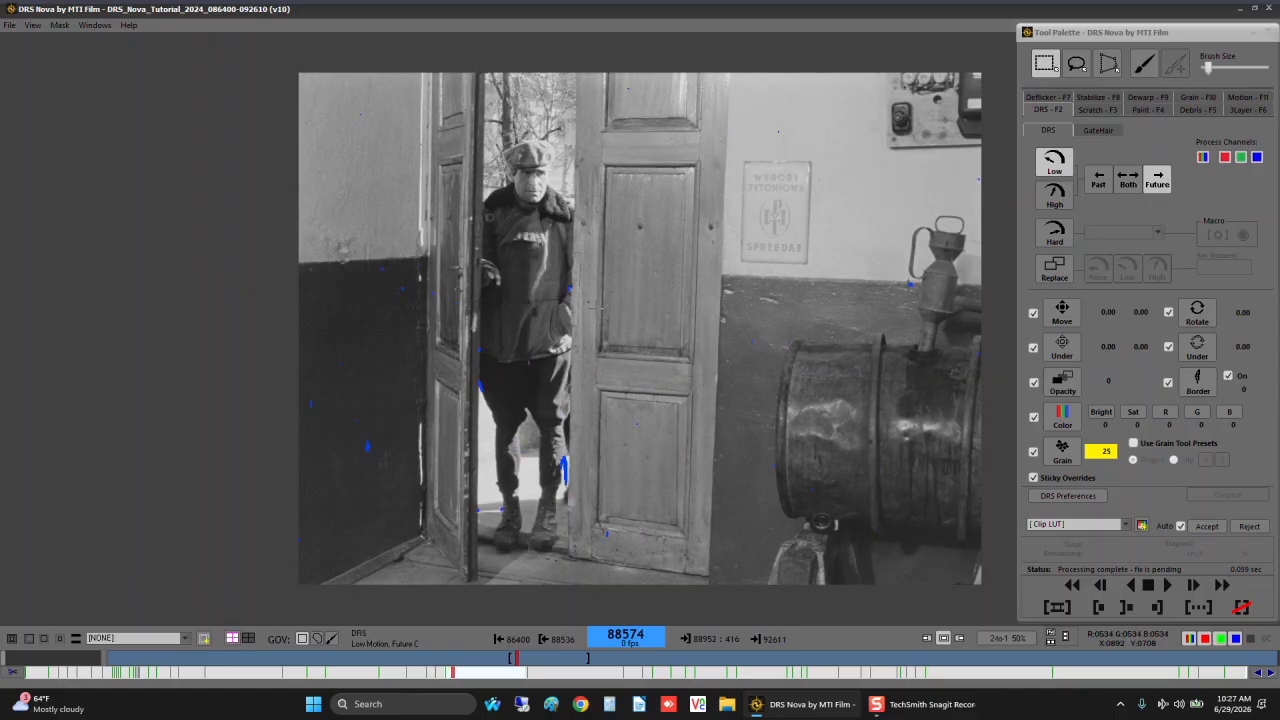
pyautogui.press('Left')
pyautogui.press('Left')
pyautogui.press('Left')
pyautogui.press('Left')
pyautogui.press('Left')
pyautogui.press('Left')
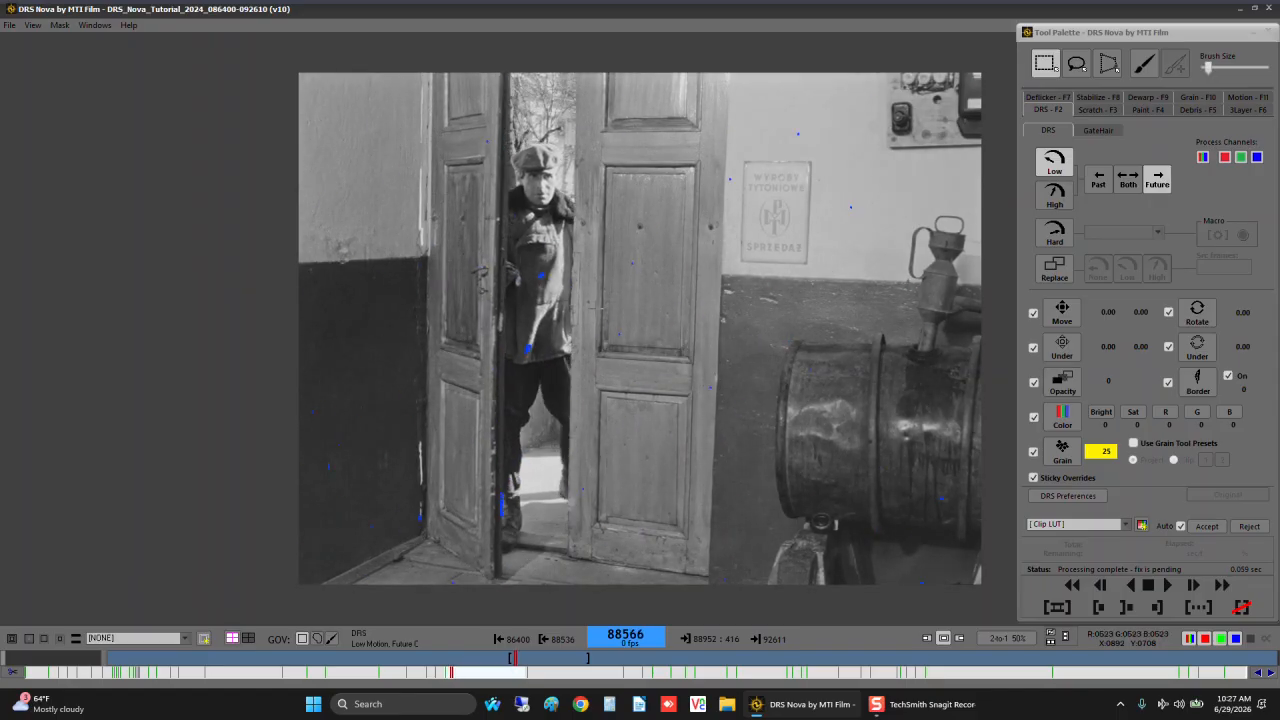
pyautogui.press('Left')
pyautogui.press('Left')
pyautogui.press('Left')
pyautogui.press('Left')
pyautogui.press('Left')
pyautogui.press('Left')
pyautogui.press('Left')
pyautogui.press('Left')
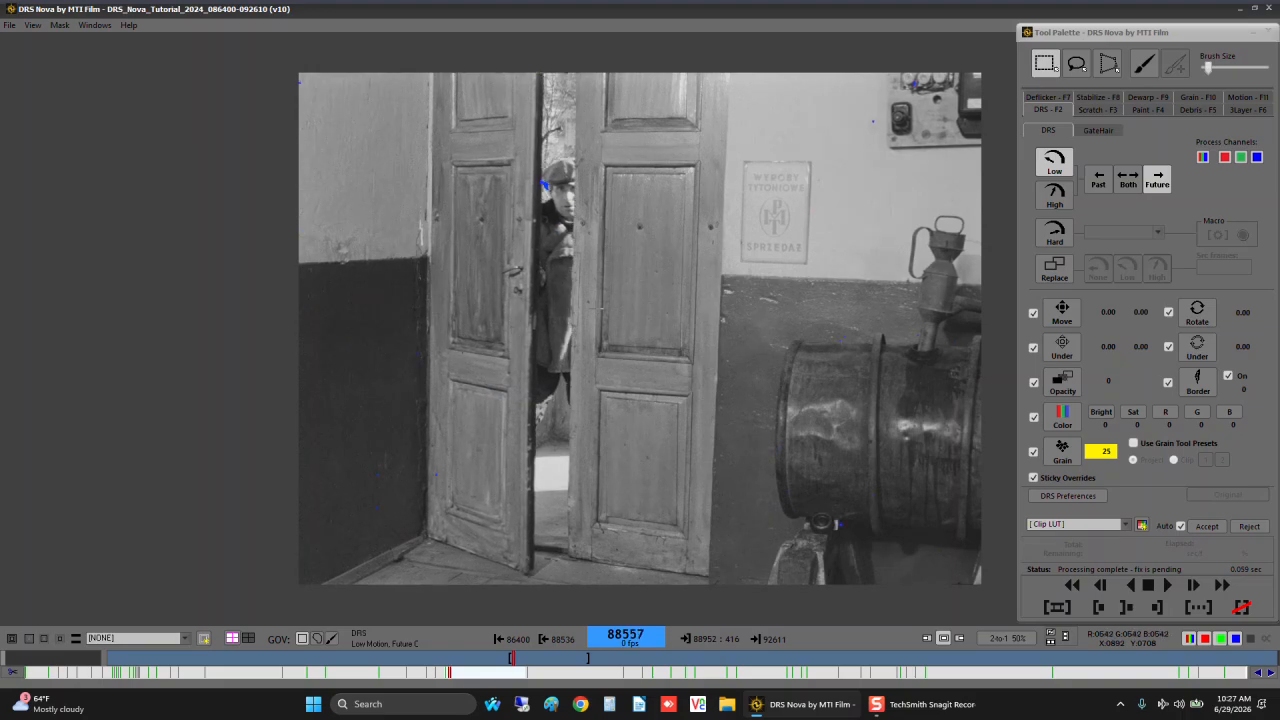
pyautogui.press('Left')
pyautogui.press('Left')
pyautogui.press('Left')
pyautogui.press('Left')
pyautogui.press('Left')
pyautogui.press('Left')
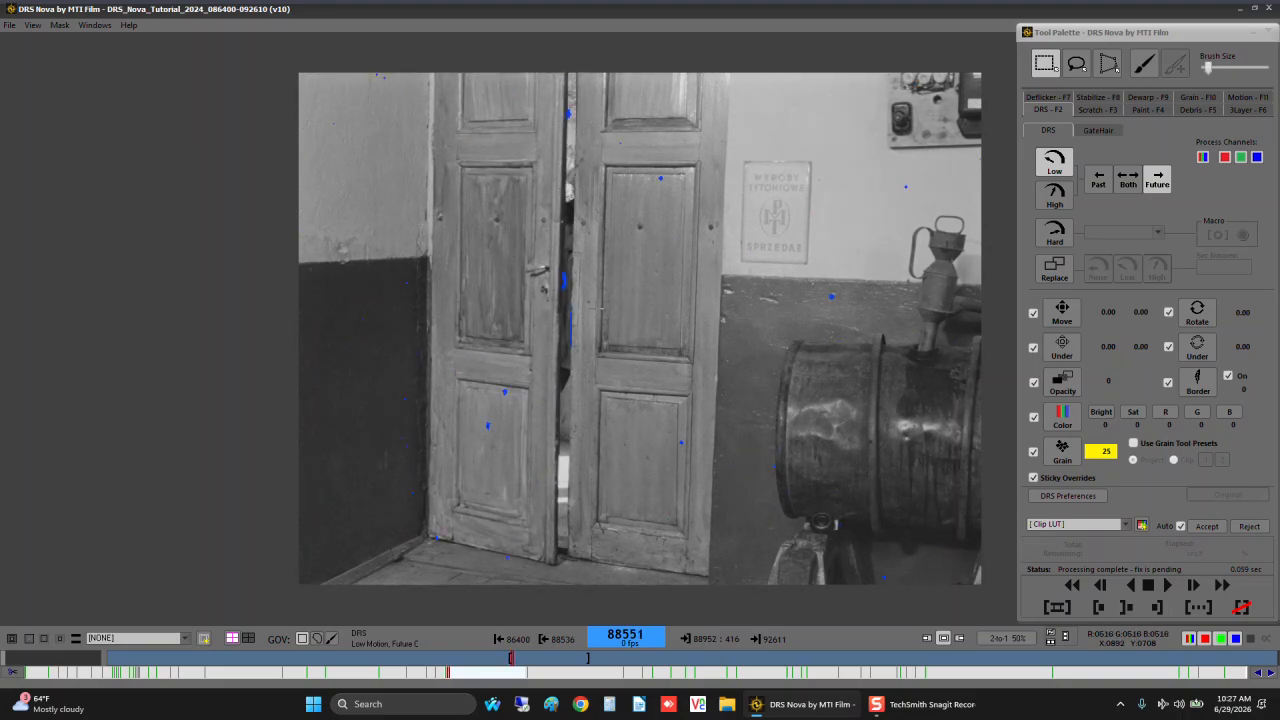
# Use GOV to restore the original image in the gap between the doors beside the handle at frame 88551, and check frames 88552 and 88553.
pyautogui.press('Right')
pyautogui.moveTo(555, 263); pyautogui.dragTo(572, 296)
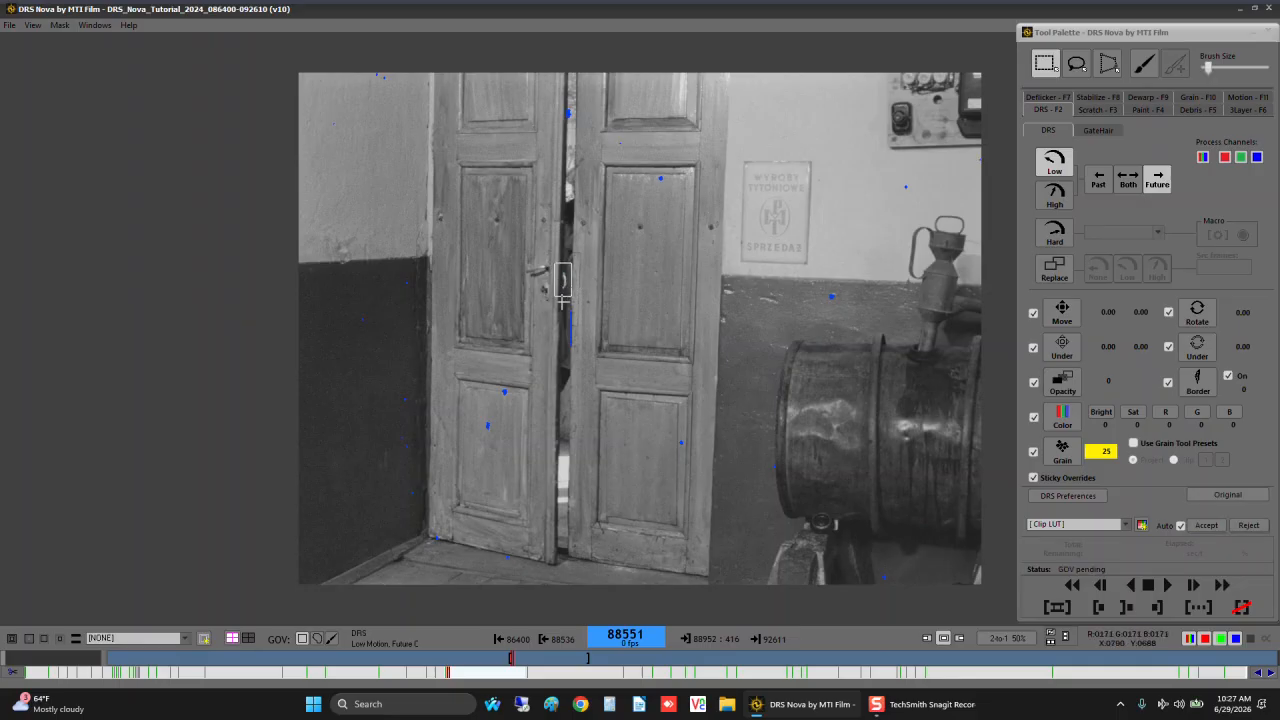
pyautogui.press('Right')
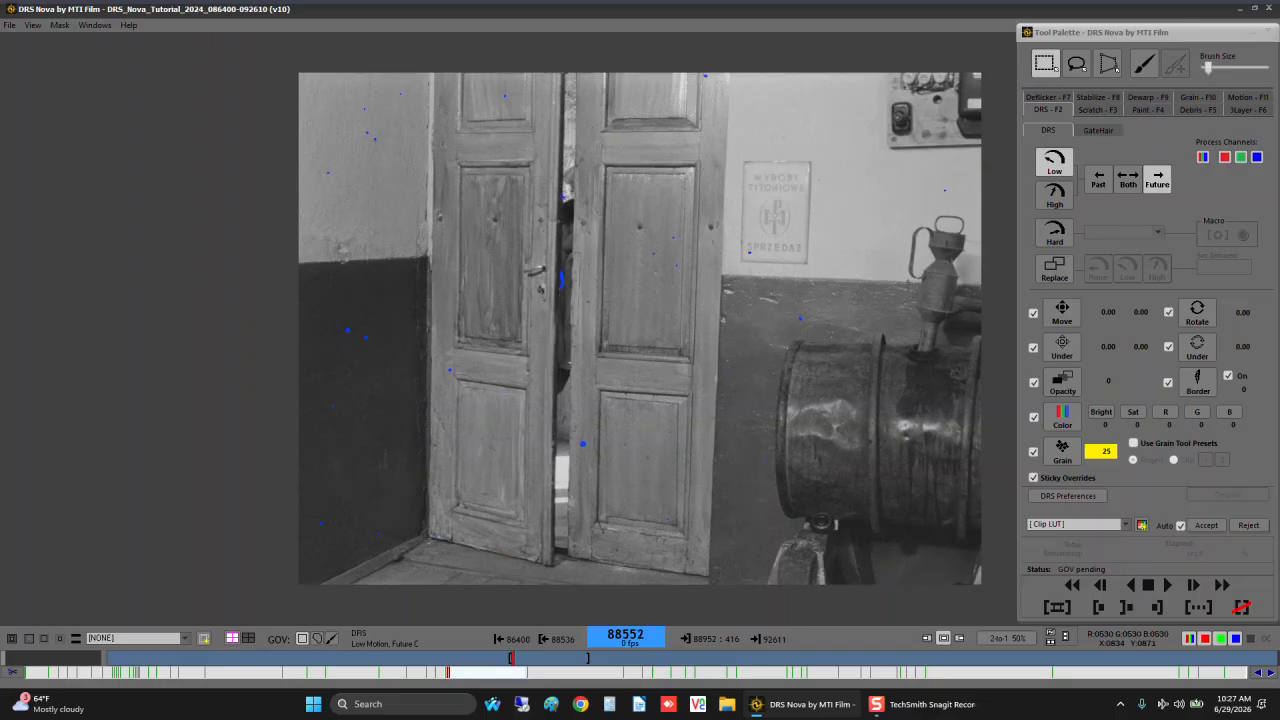
pyautogui.press('Right')
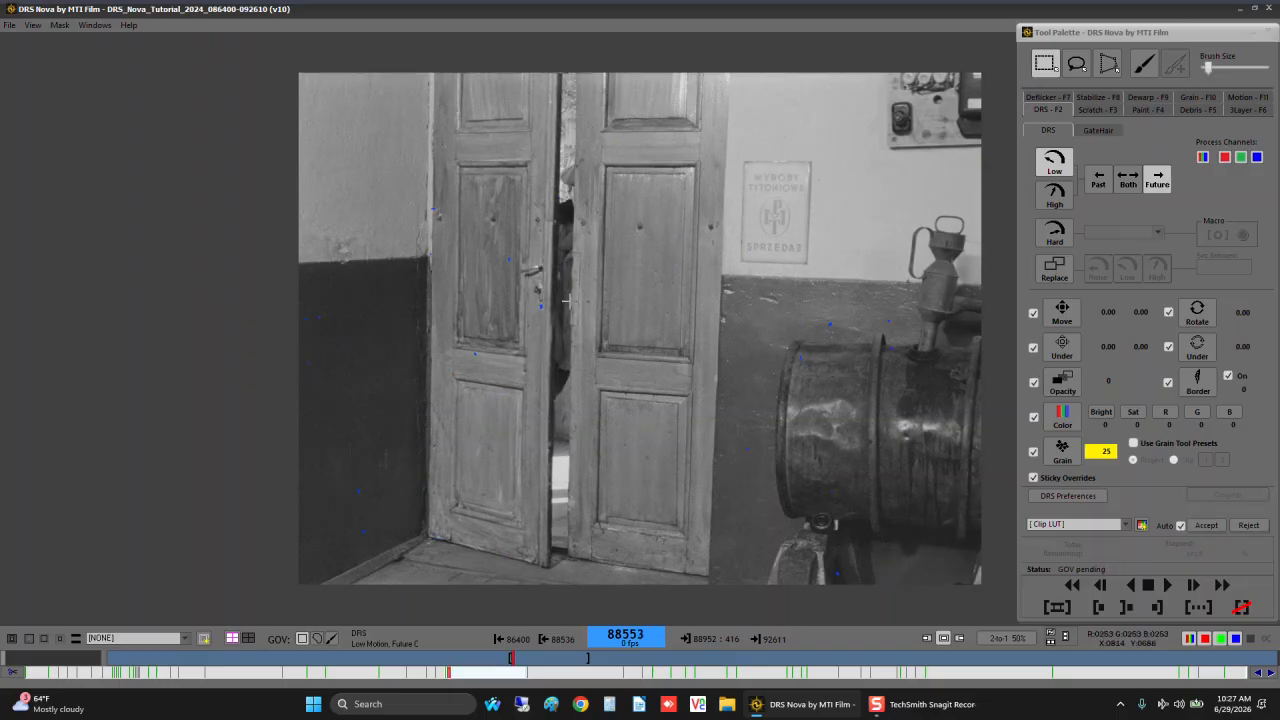
# Restore the original image with GOV at the edge of the man's face in frame 88557 and beside his cap in frame 88558.
pyautogui.press('Right')
pyautogui.press('Right')
pyautogui.press('Right')
pyautogui.press('Right')
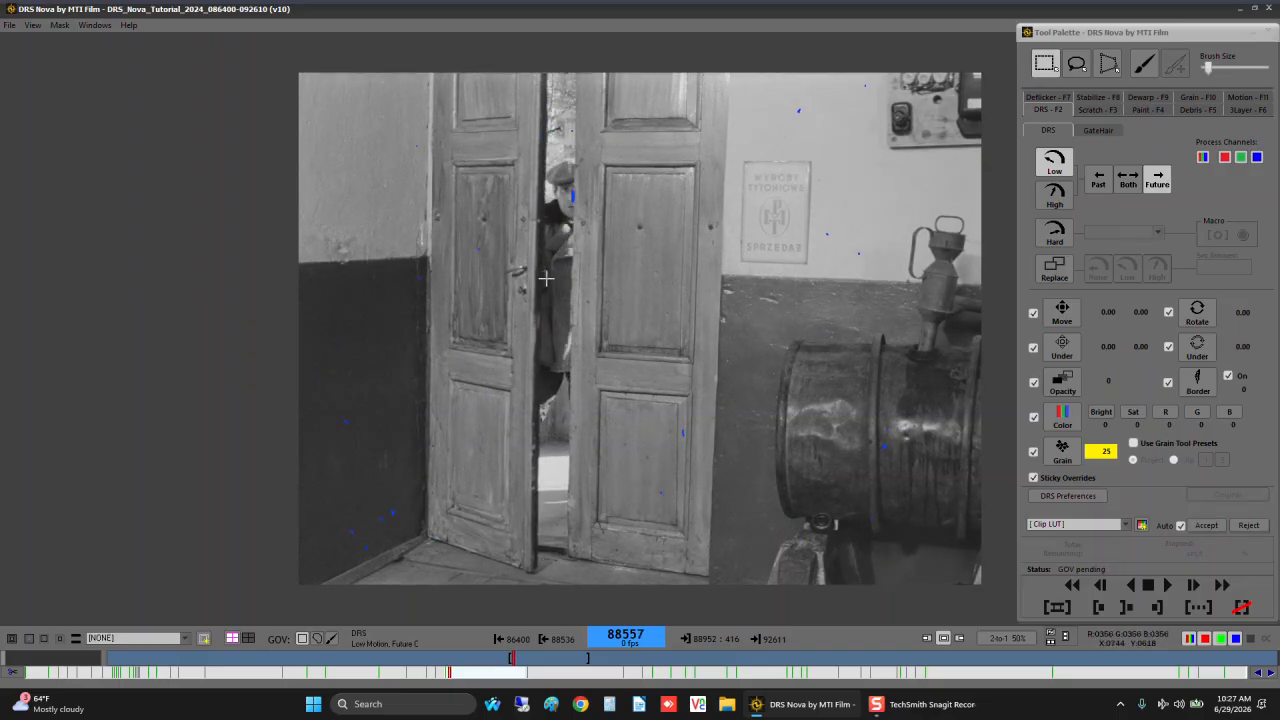
pyautogui.moveTo(563, 188); pyautogui.dragTo(576, 212)
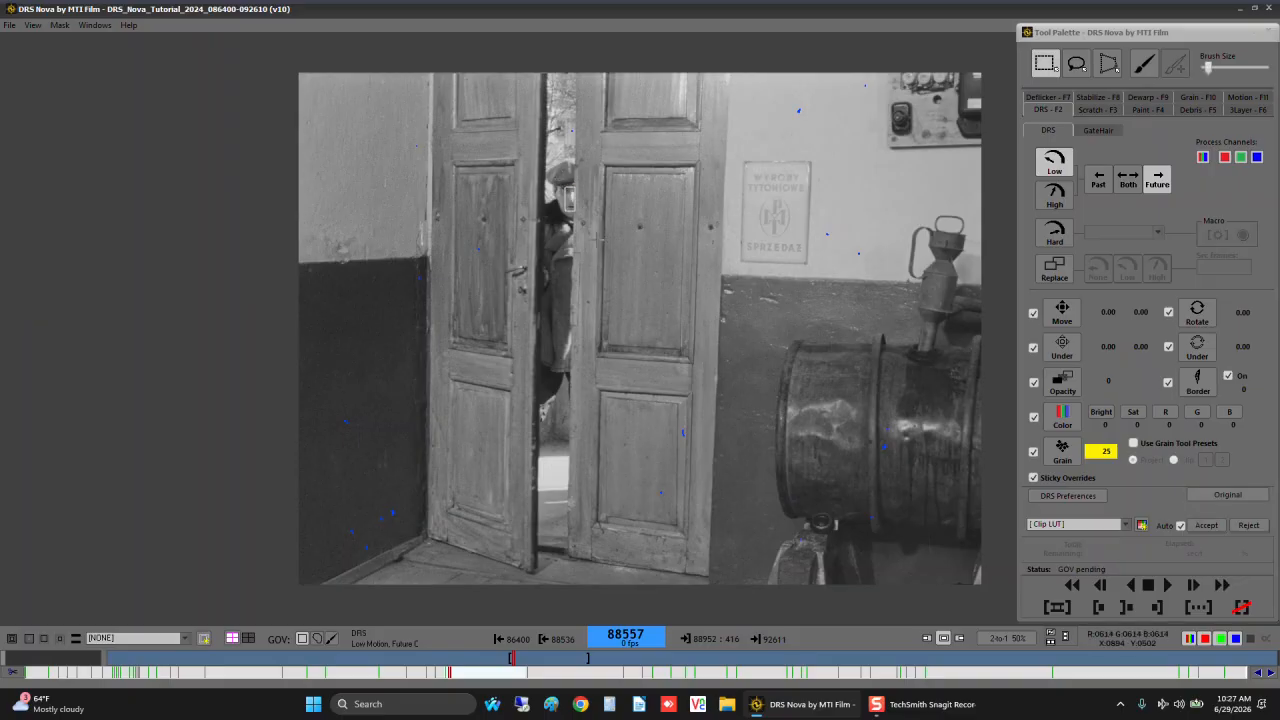
pyautogui.press('Right')
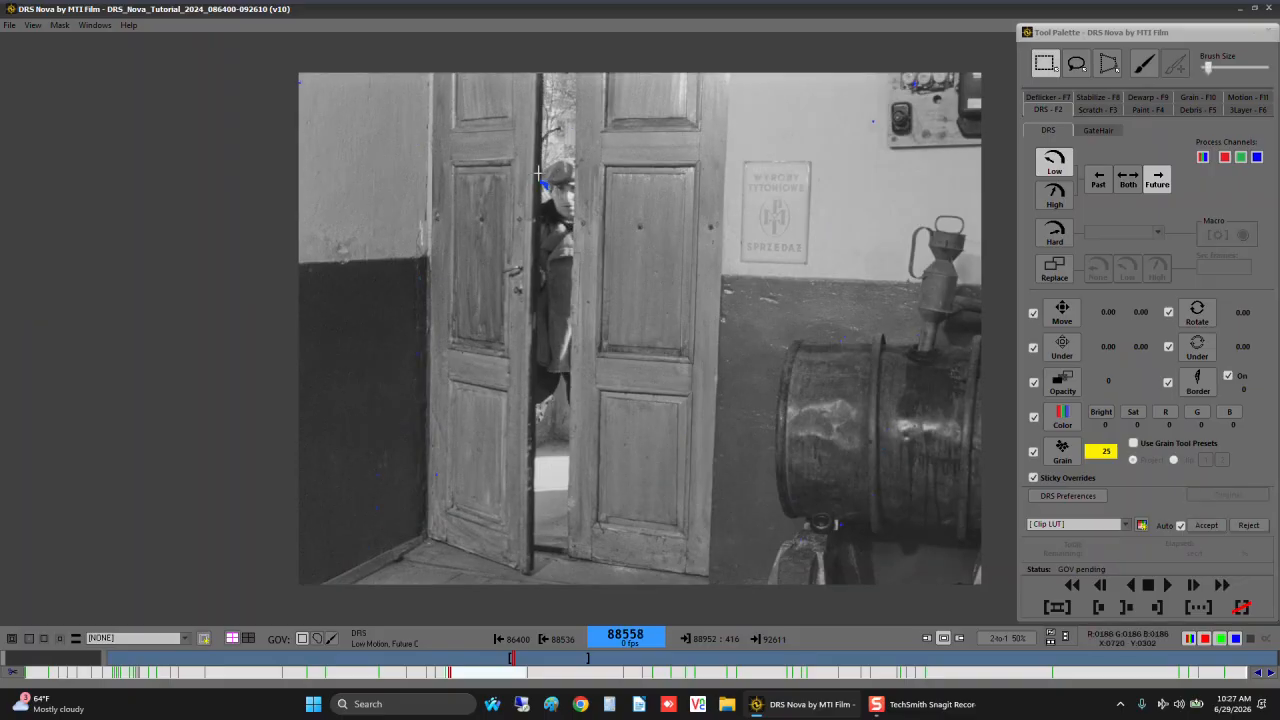
pyautogui.moveTo(537, 176); pyautogui.dragTo(551, 193)
pyautogui.press('Right')
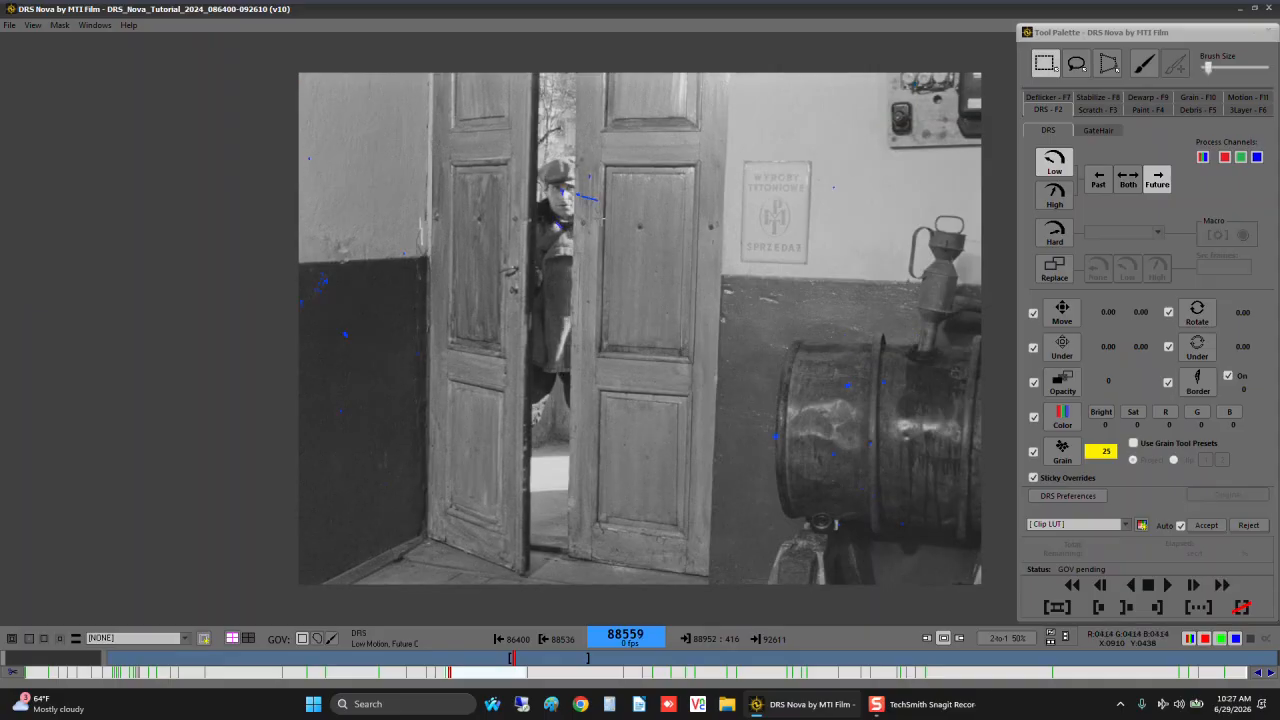
# At frame 88559, add Low motion, Future DRS fixes beside the man's cap, on the right-hand door's edge and on the dark wall's upper left area.
pyautogui.moveTo(537, 176); pyautogui.dragTo(551, 193)
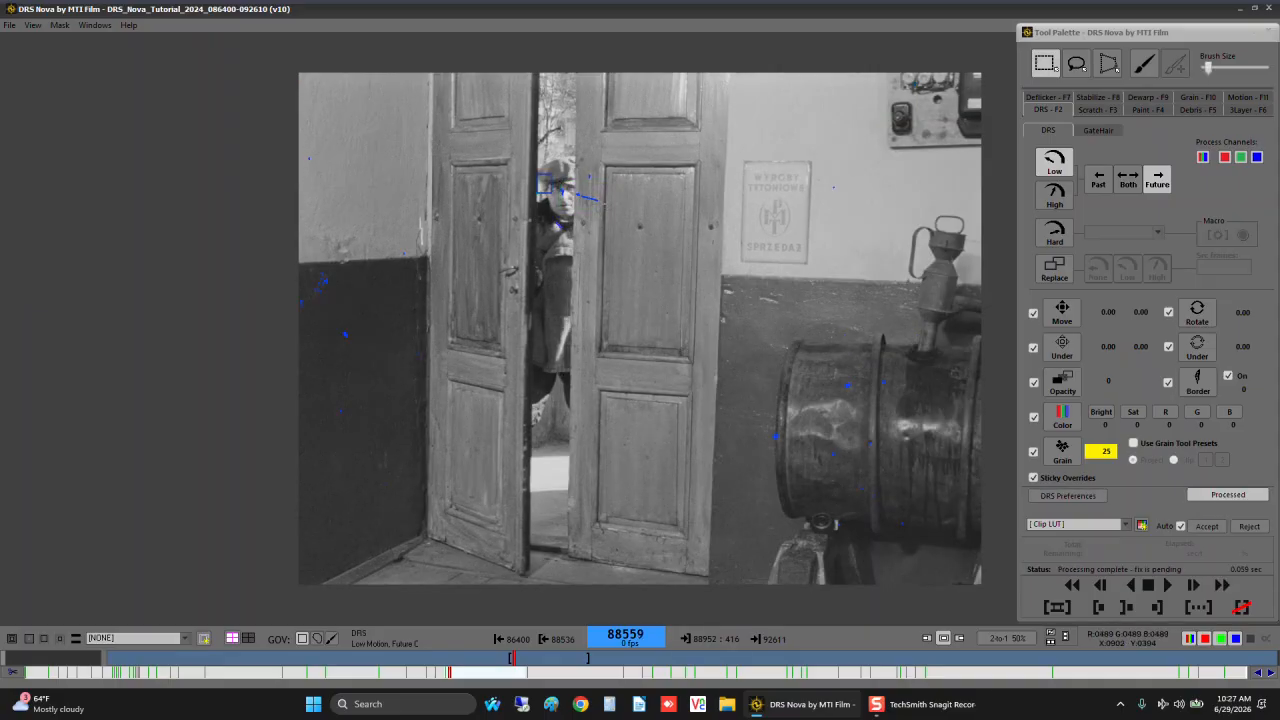
pyautogui.moveTo(585, 166); pyautogui.dragTo(619, 225)
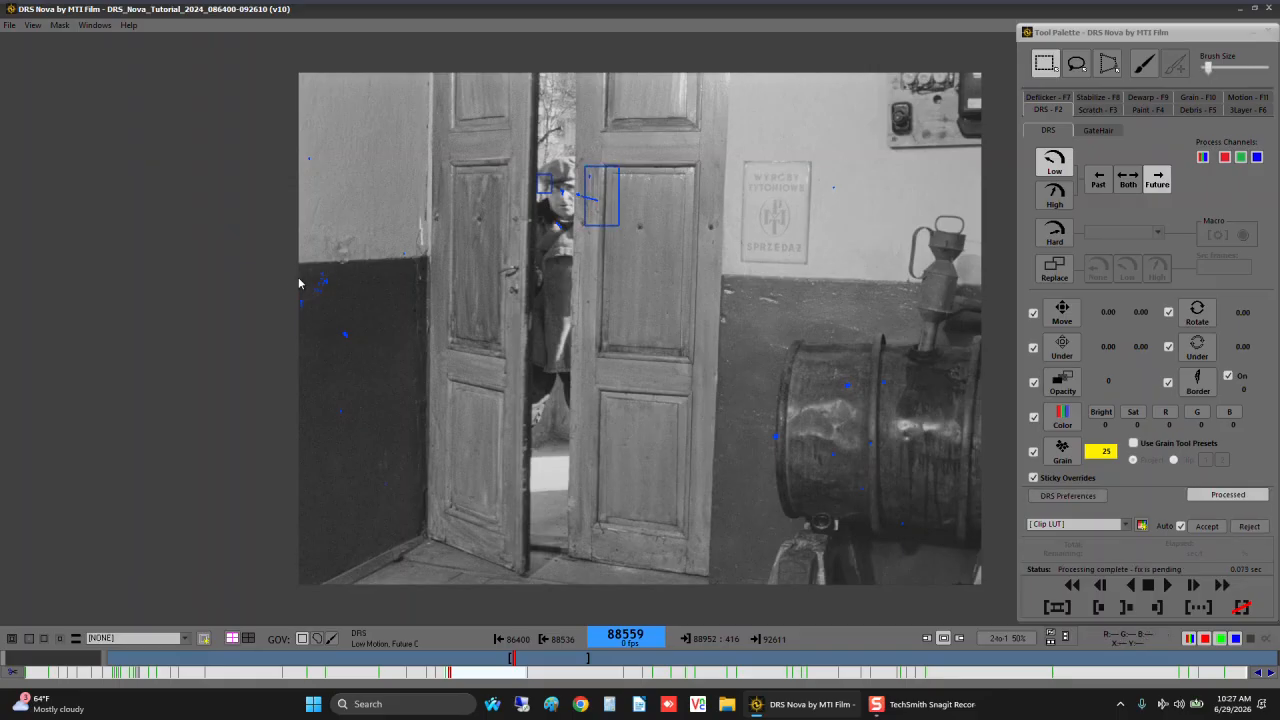
pyautogui.moveTo(298, 277); pyautogui.dragTo(331, 314)
# At frame 88562, restore the original image with GOV just below the hem of the man's coat.
pyautogui.press('Right')
pyautogui.press('Right')
pyautogui.press('Right')
pyautogui.press('Right')
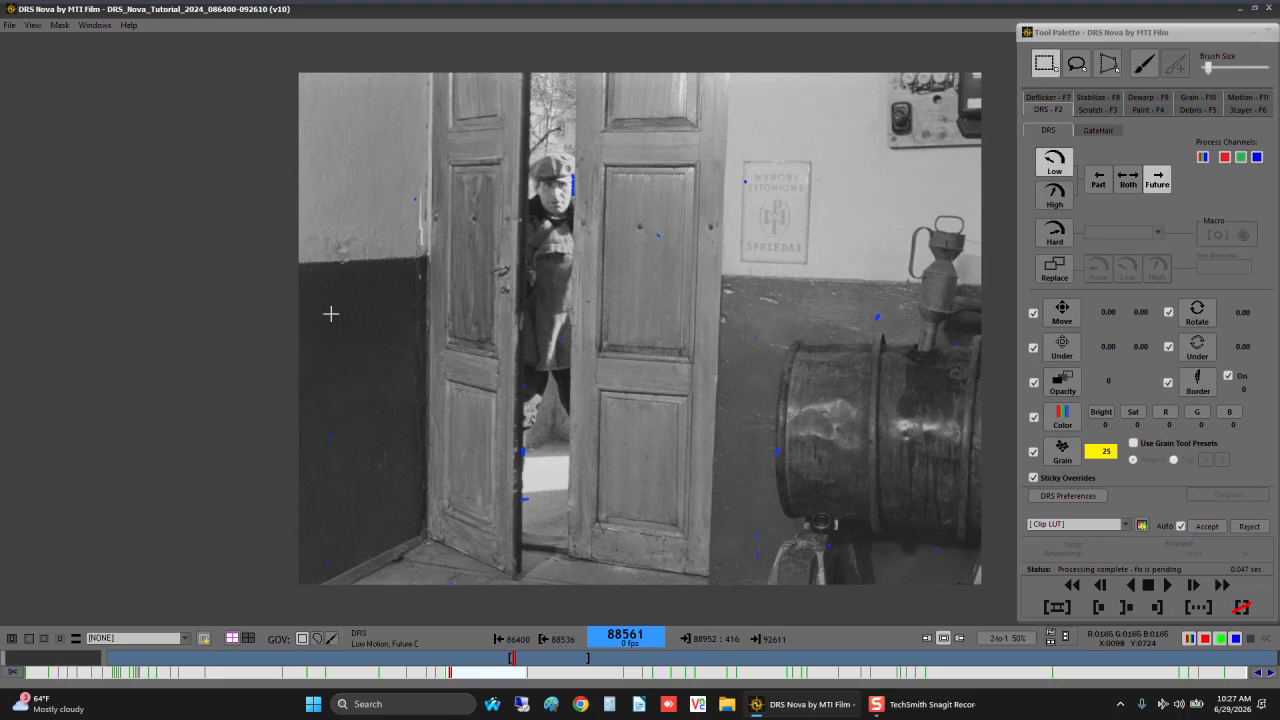
pyautogui.press('Left')
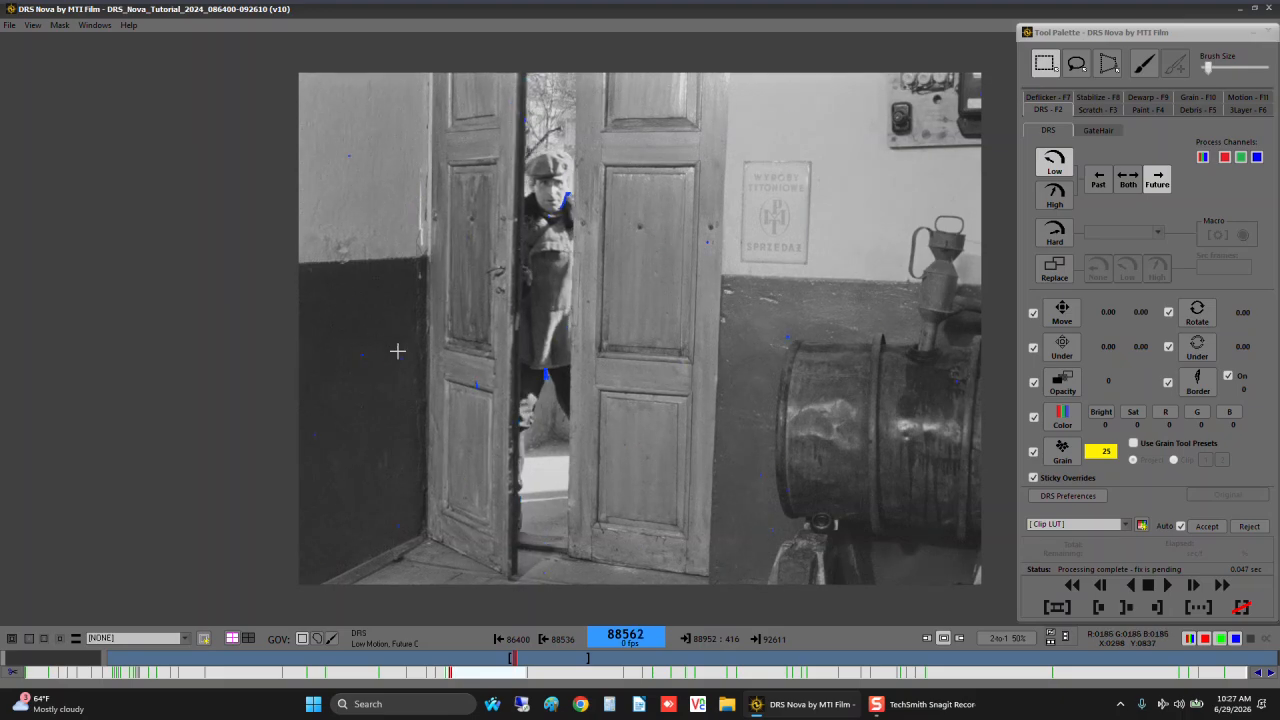
pyautogui.press('g')
pyautogui.moveTo(546, 378); pyautogui.dragTo(549, 382)
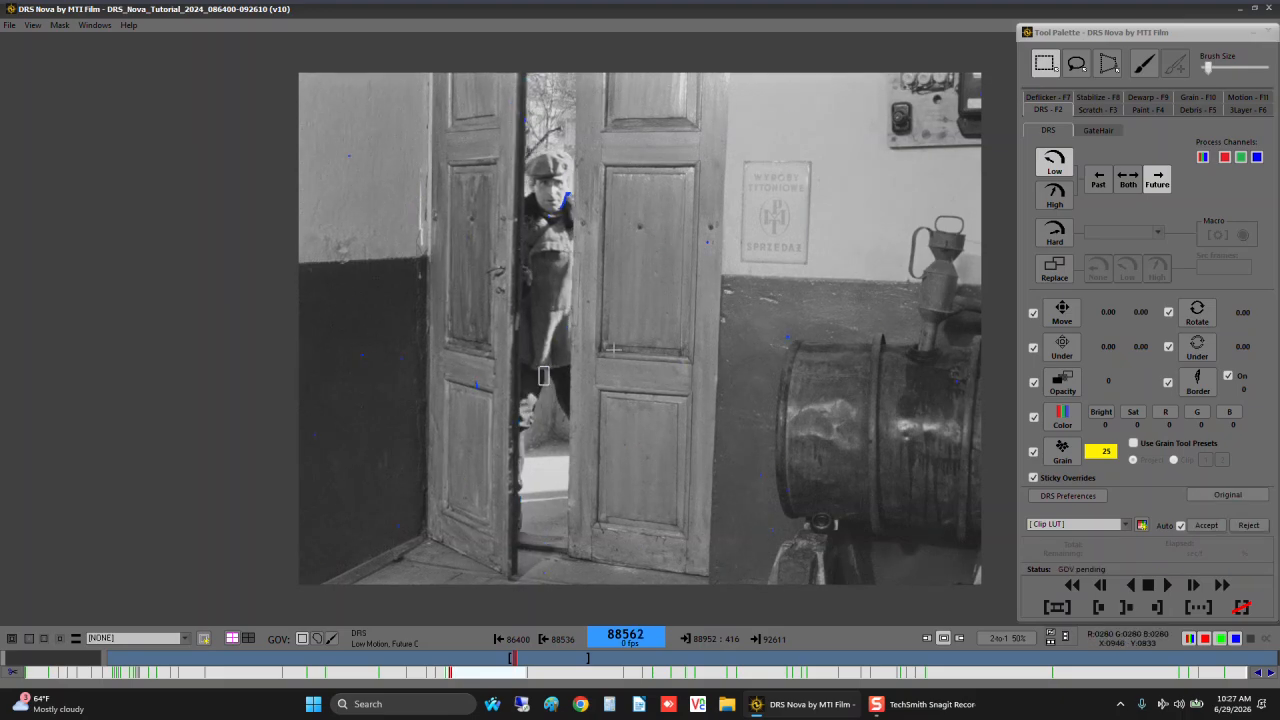
# Review frames up to 88568 and restore the original image with GOV along the left-hand door's edge beside the man's leg at frame 88568.
pyautogui.press('Right')
pyautogui.press('Right')
pyautogui.press('Right')
pyautogui.press('Right')
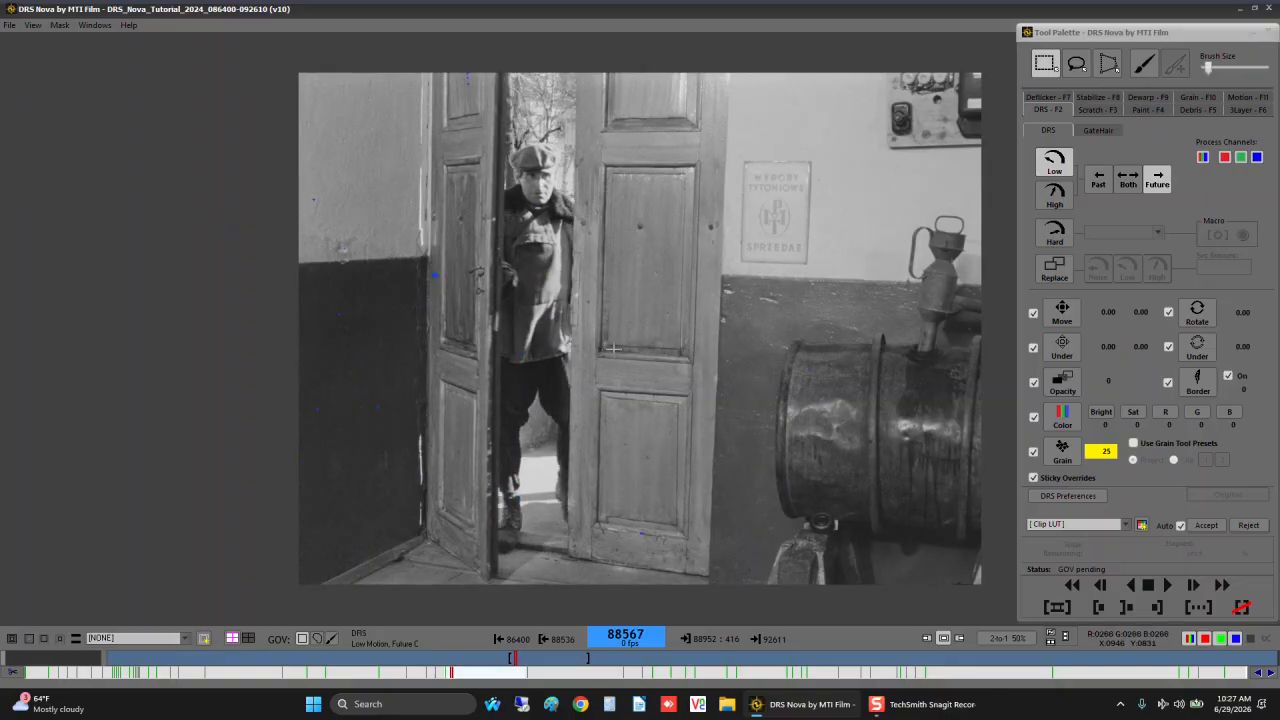
pyautogui.press('Right')
pyautogui.press('Right')
pyautogui.press('Right')
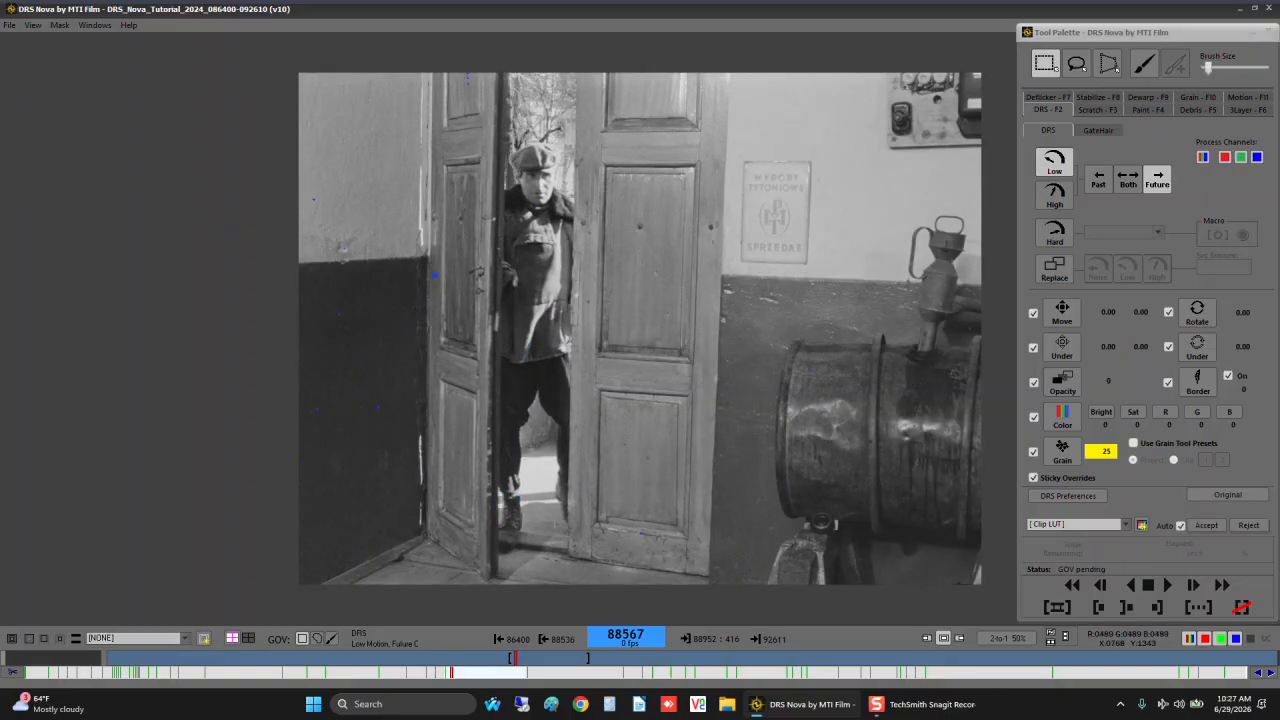
pyautogui.press('Left')
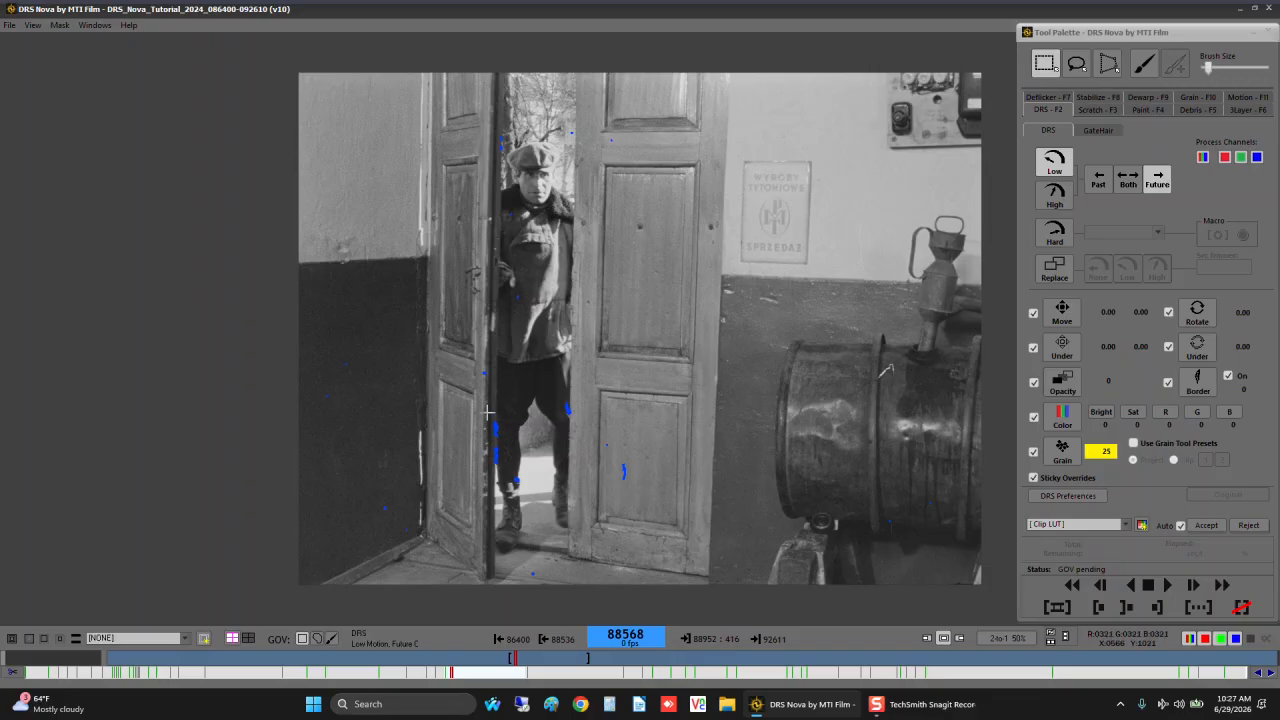
pyautogui.moveTo(488, 413); pyautogui.dragTo(502, 478)
# Examine the highlighted fixes from frame 88568 to 88575, glance at the Debris tool's Shine settings and return to the DRS tool.
pyautogui.press('Right')
pyautogui.press('Right')
pyautogui.press('Right')
pyautogui.press('Right')
pyautogui.press('Right')
pyautogui.press('Right')
pyautogui.press('Right')
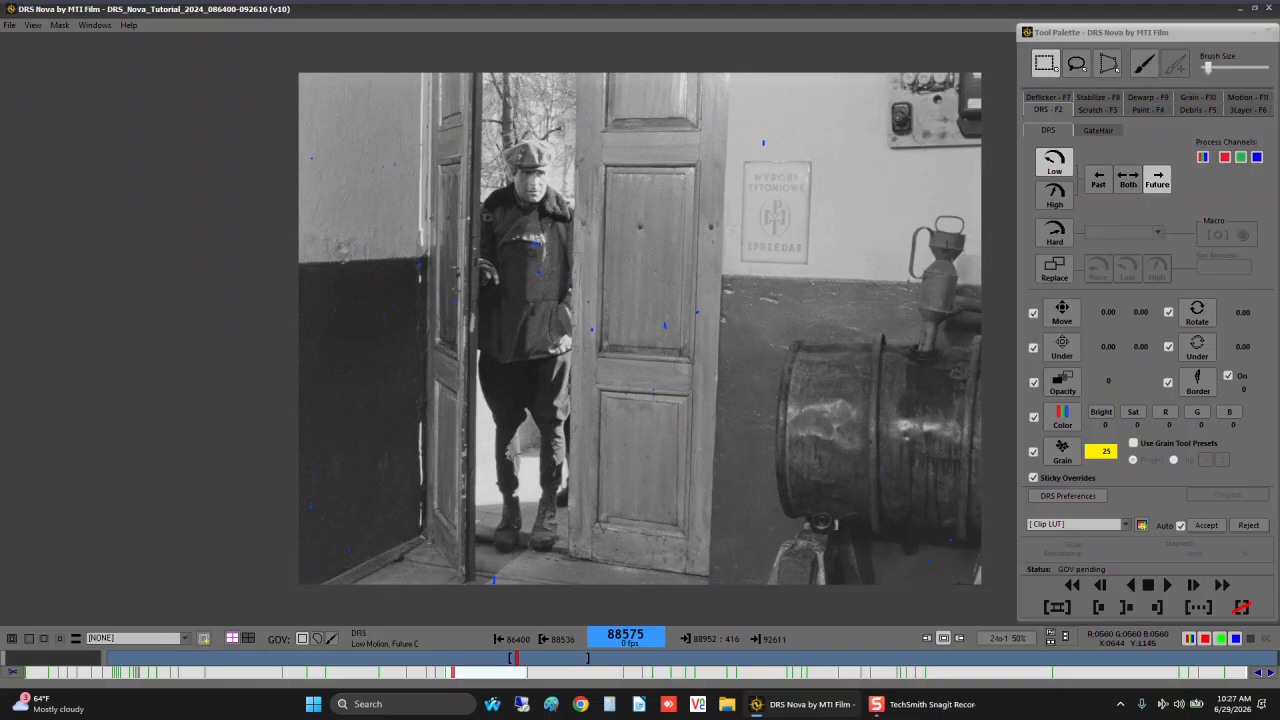
pyautogui.click(1200, 110)
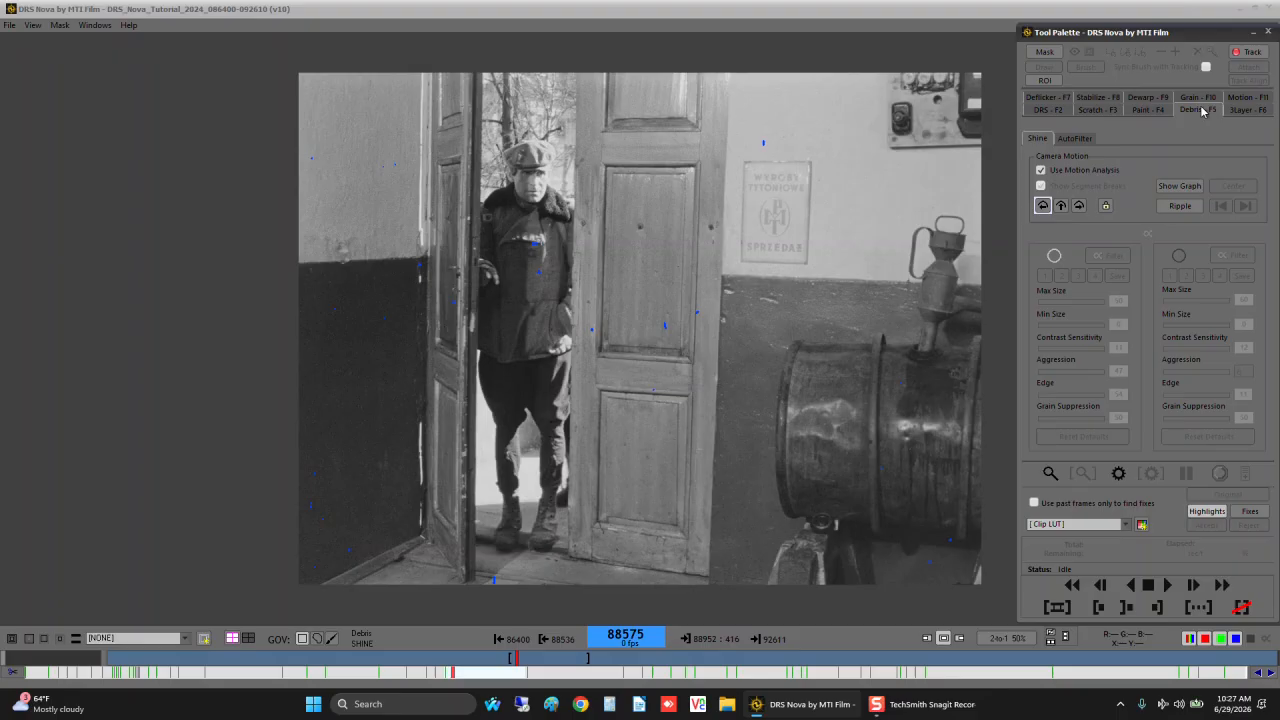
pyautogui.click(1049, 117)
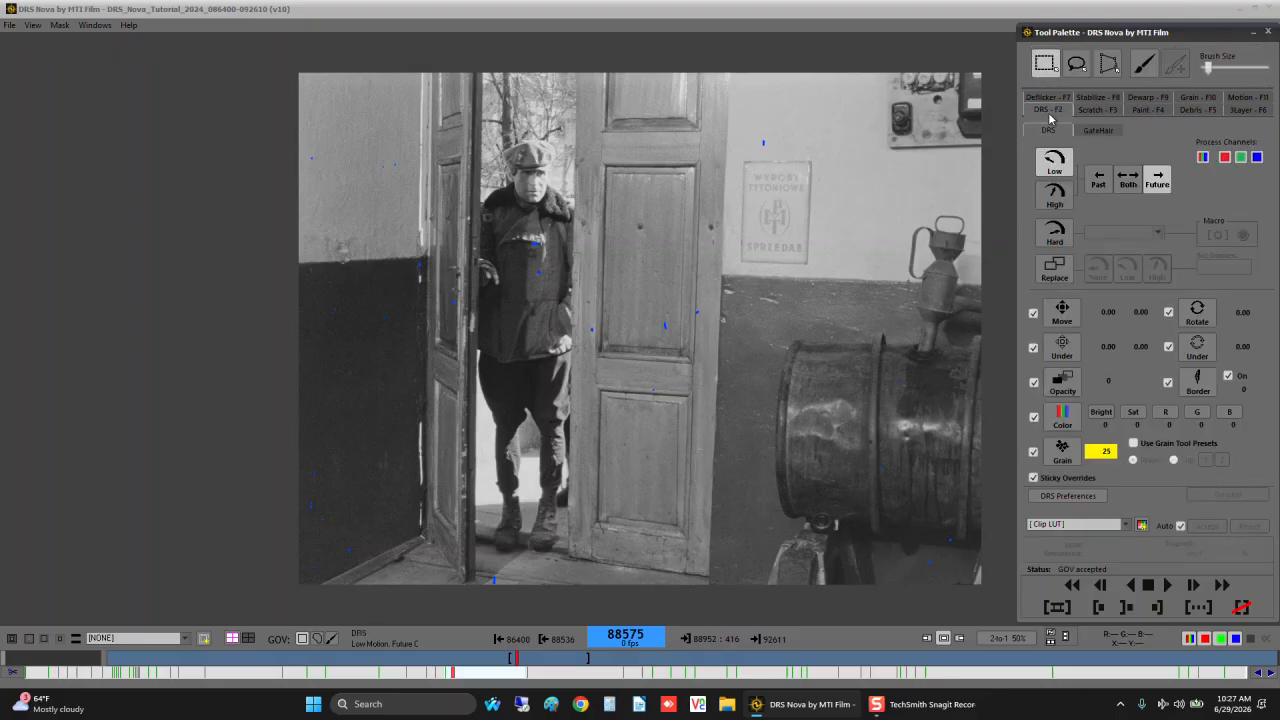